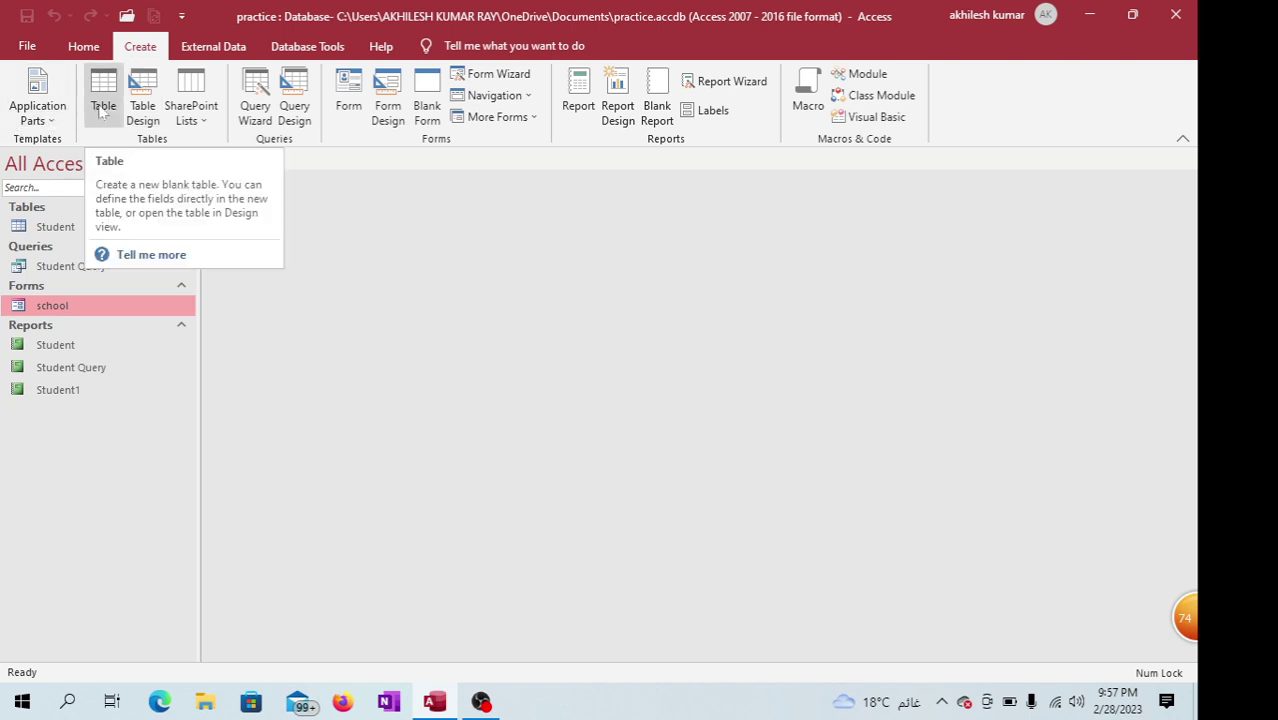
Open the Student table, the Student Query and the school form, and advance through the form's first records
double_click(50, 227)
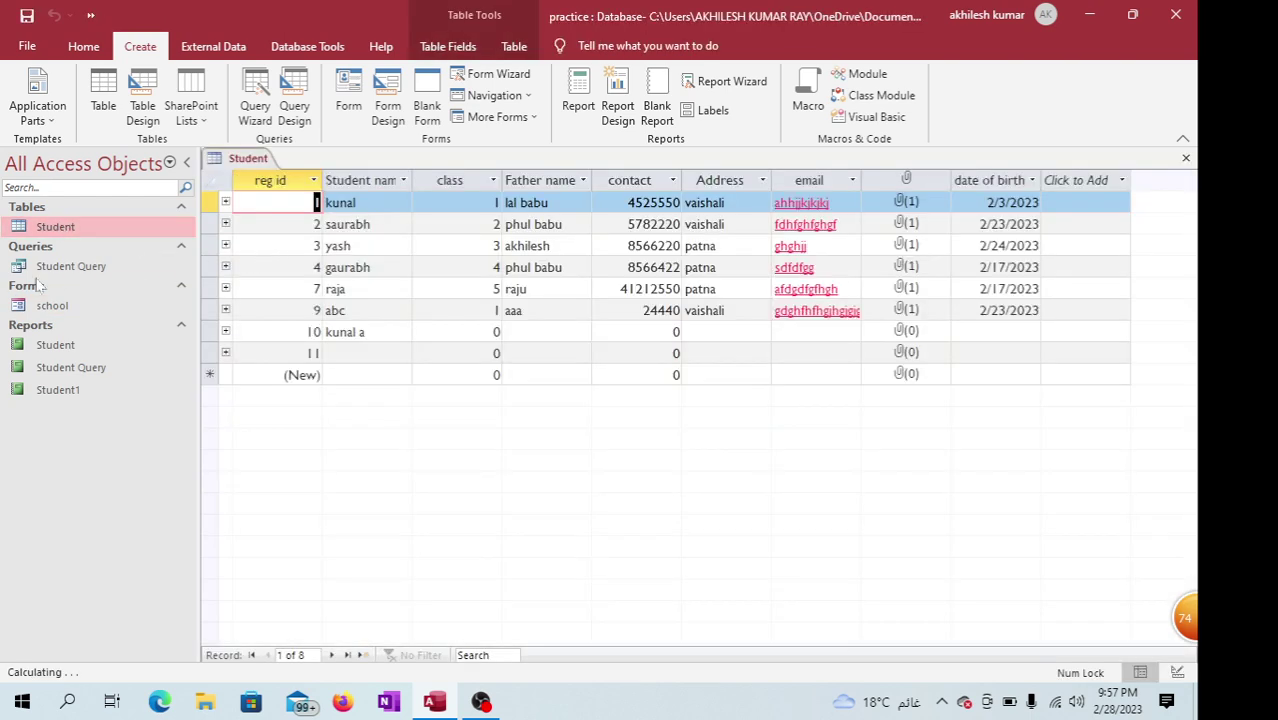
double_click(70, 266)
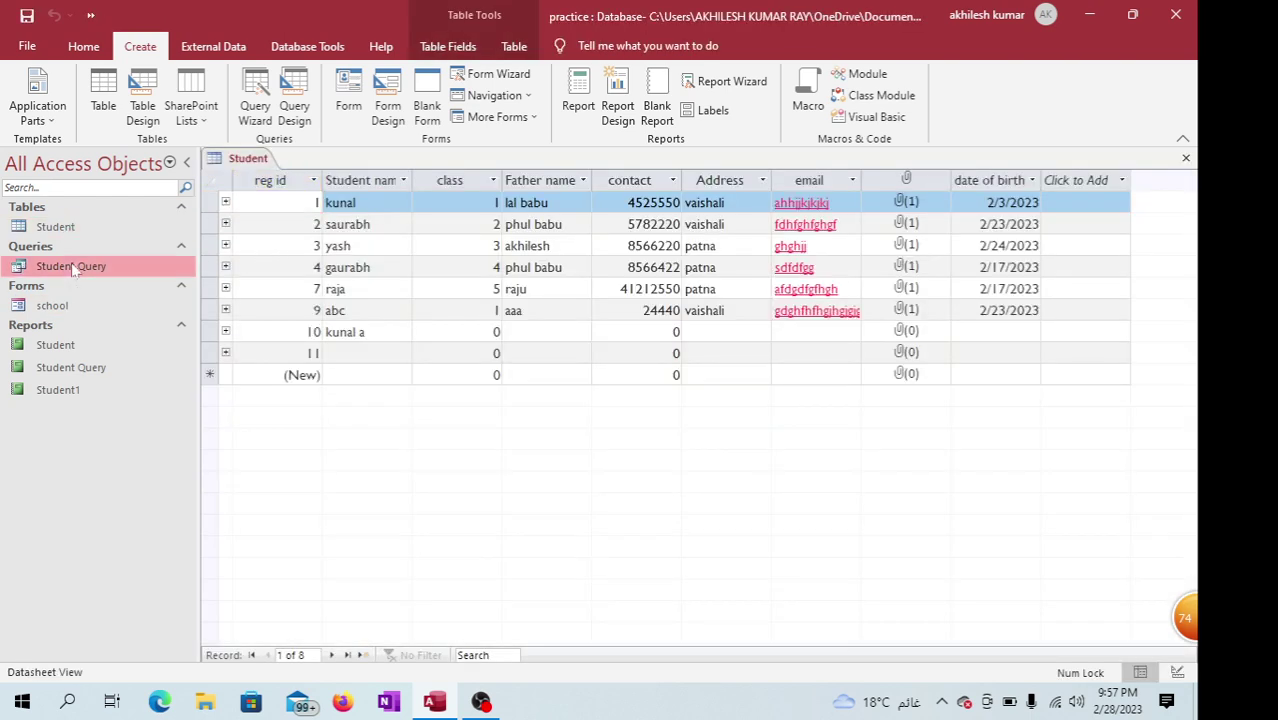
click(55, 306)
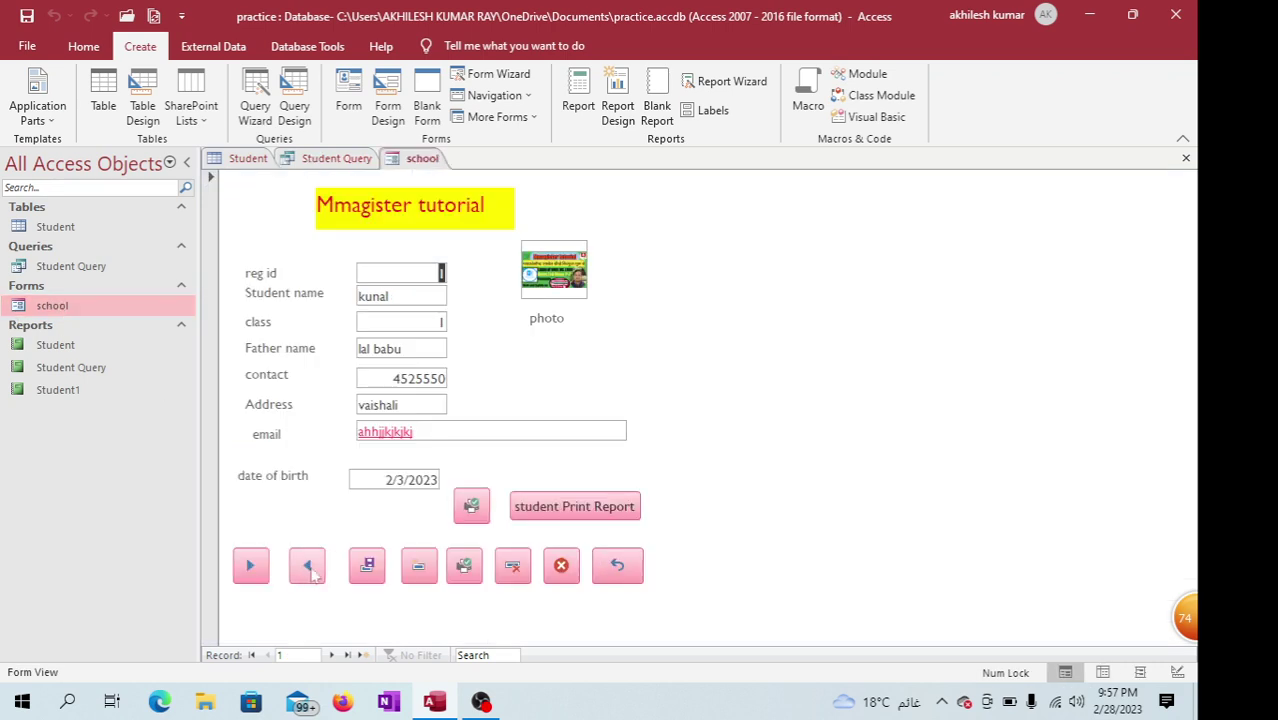
click(250, 565)
click(250, 565)
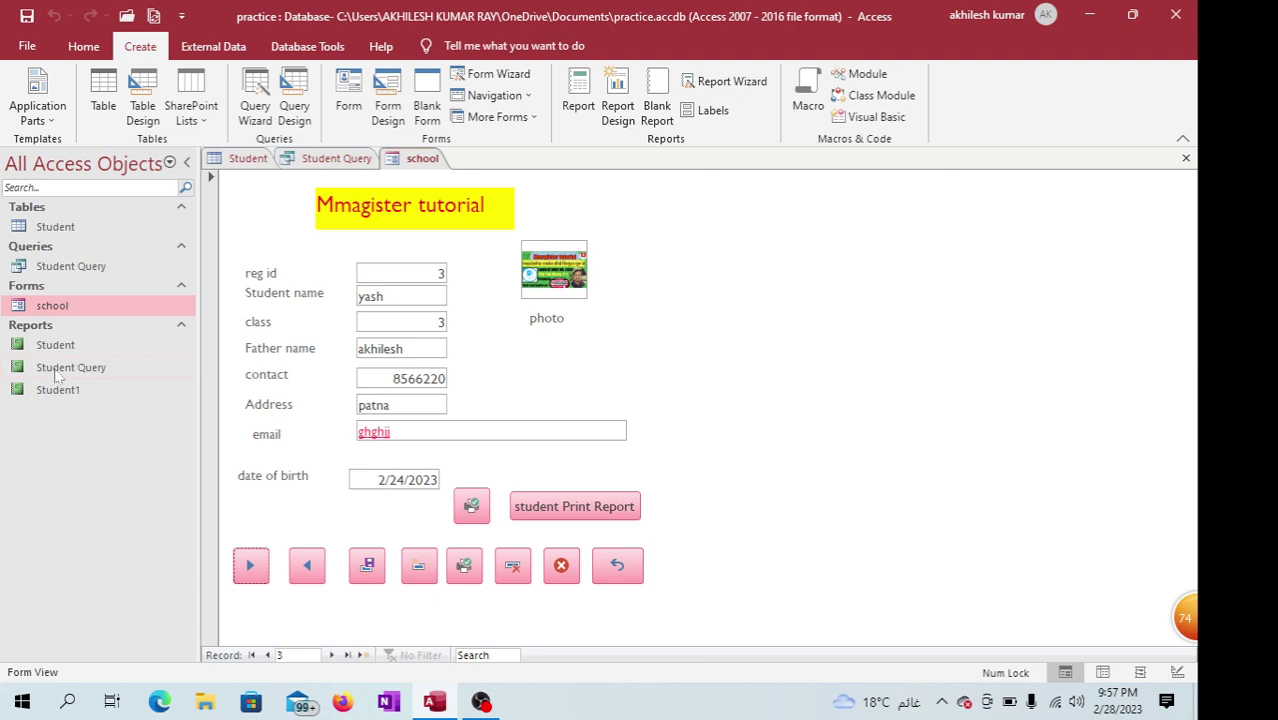
Review the Student, Student Query and Student1 reports, and close all open objects
double_click(55, 345)
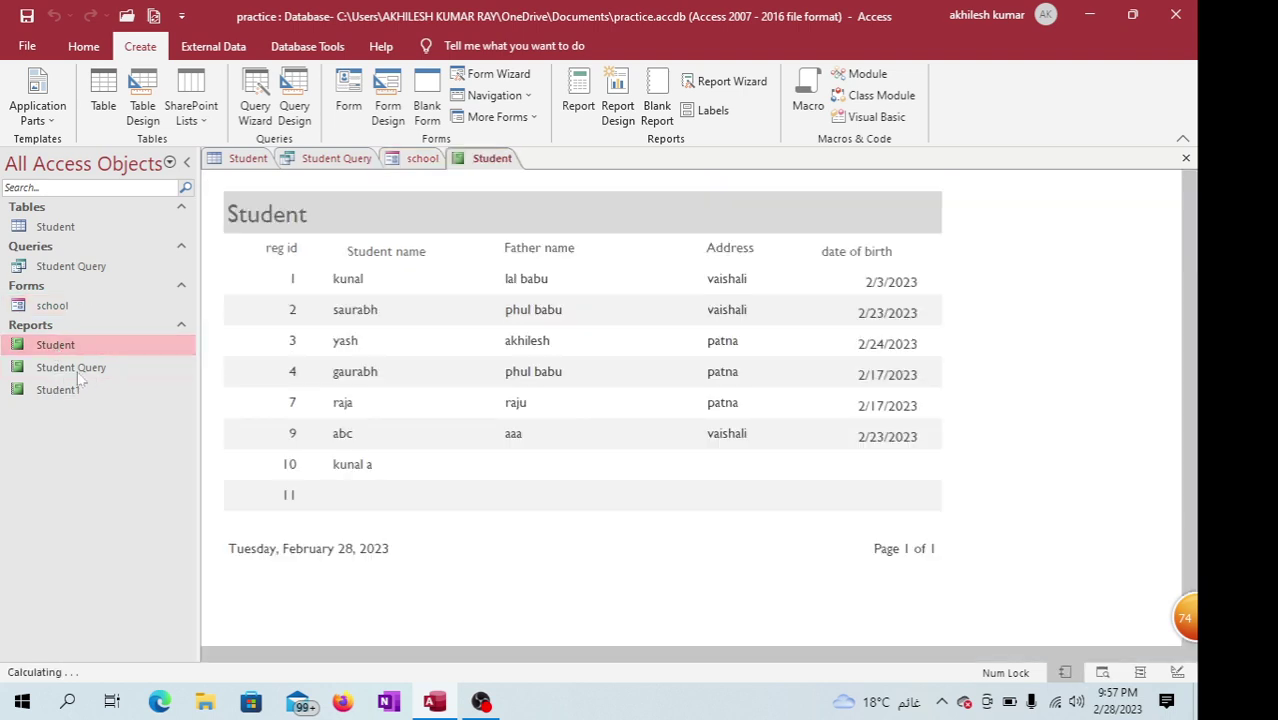
double_click(76, 370)
double_click(58, 392)
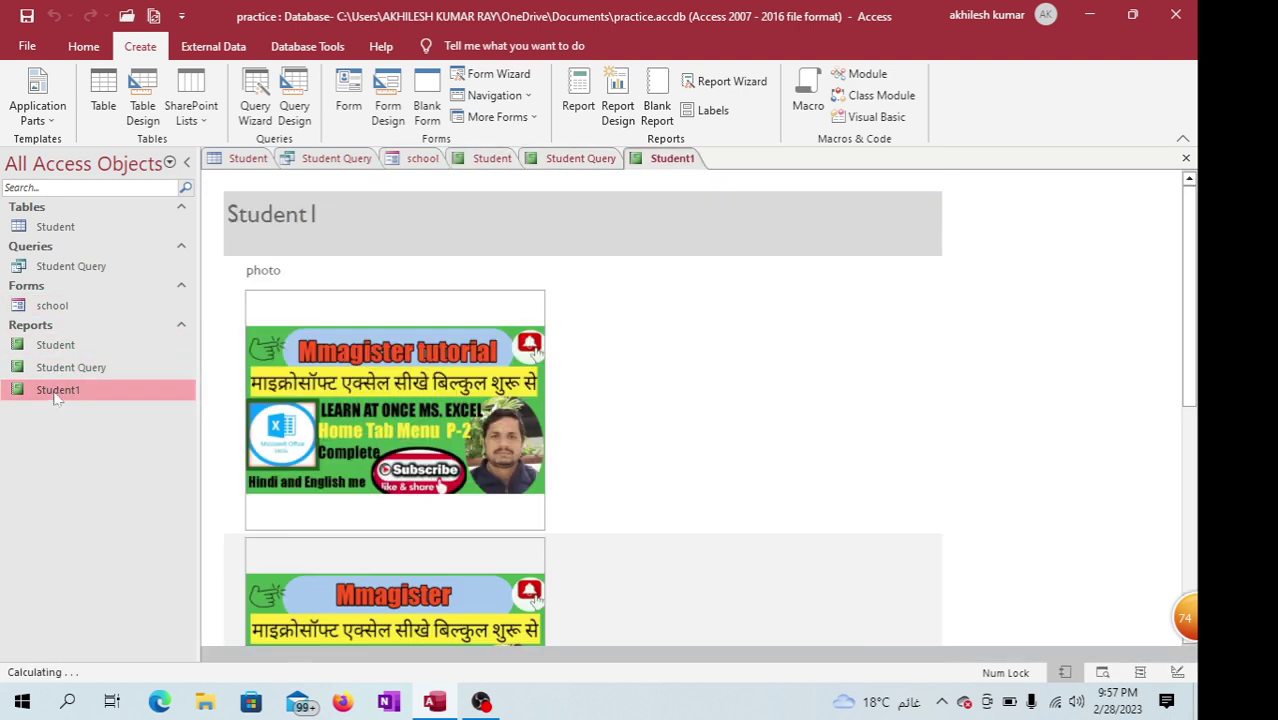
click(492, 159)
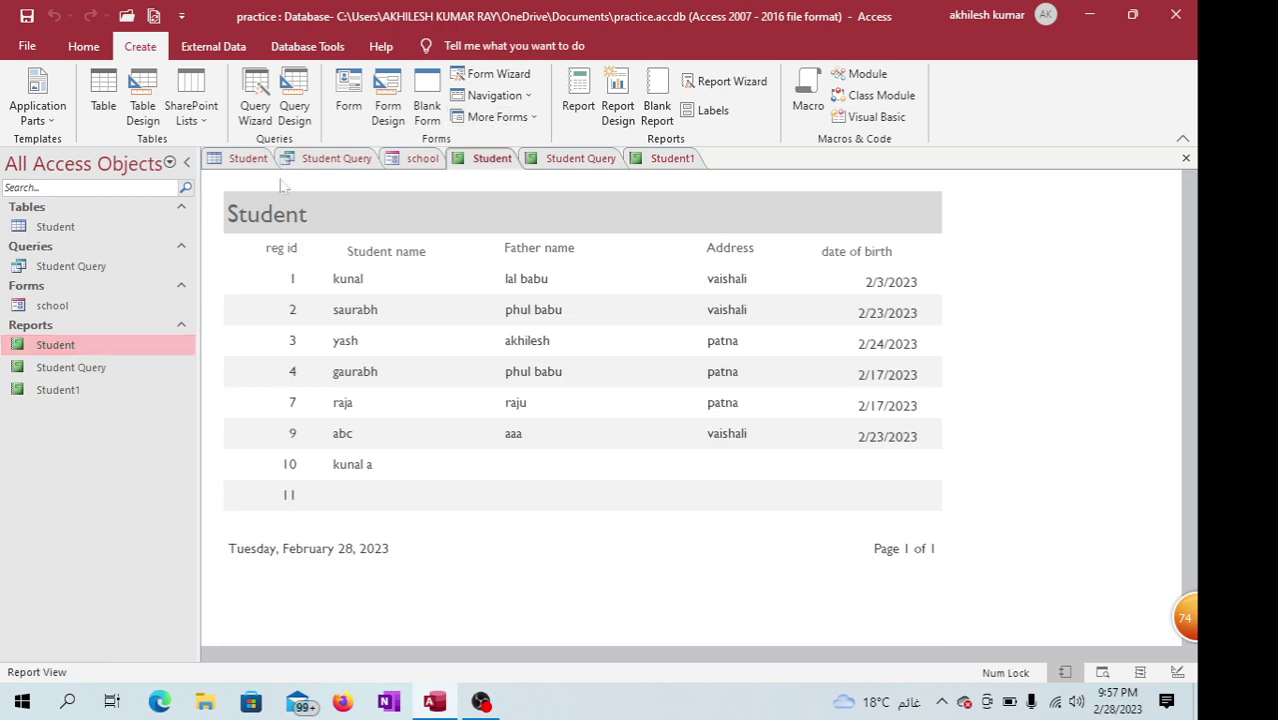
right_click(260, 158)
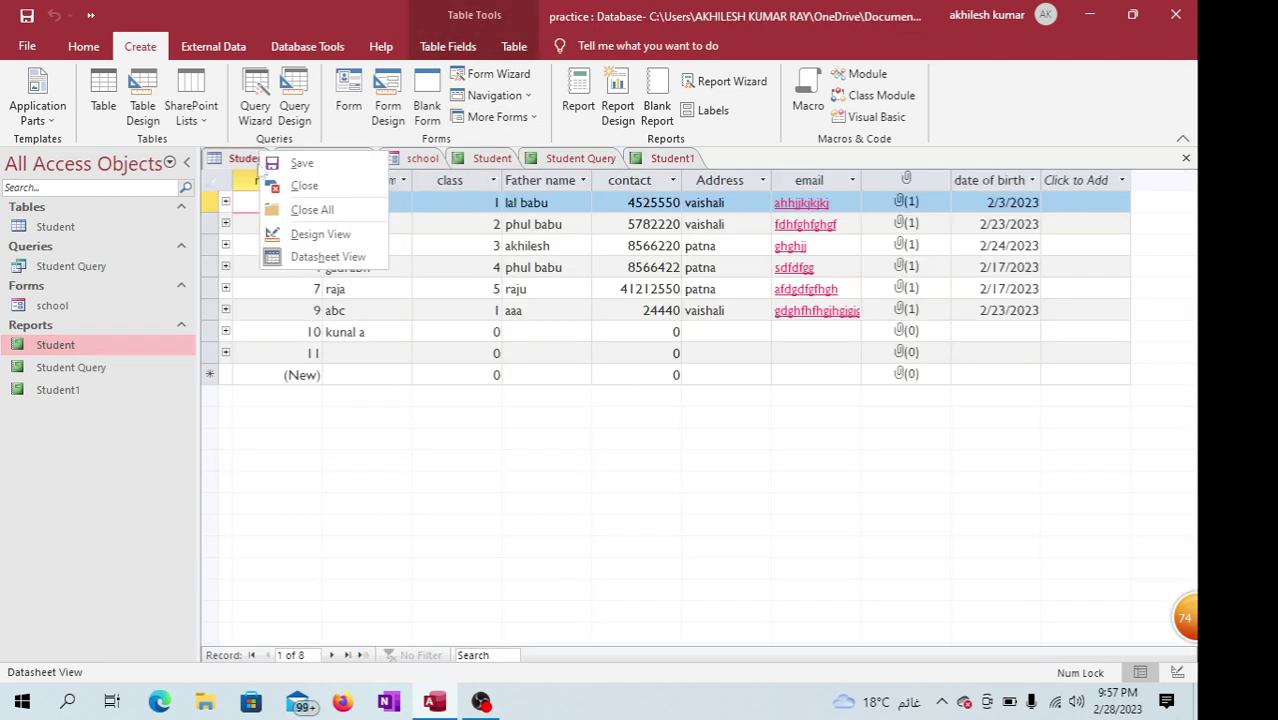
click(313, 211)
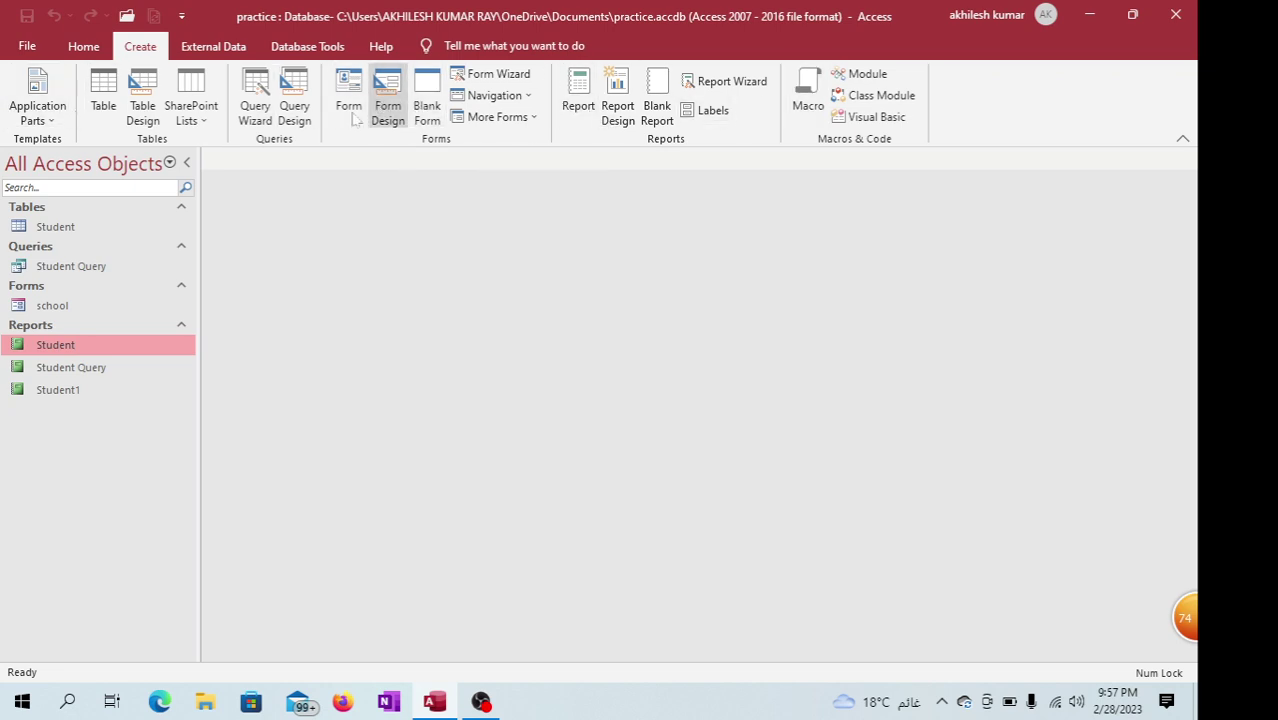
Add a blank form from the 2 Top application part template and open it
click(48, 124)
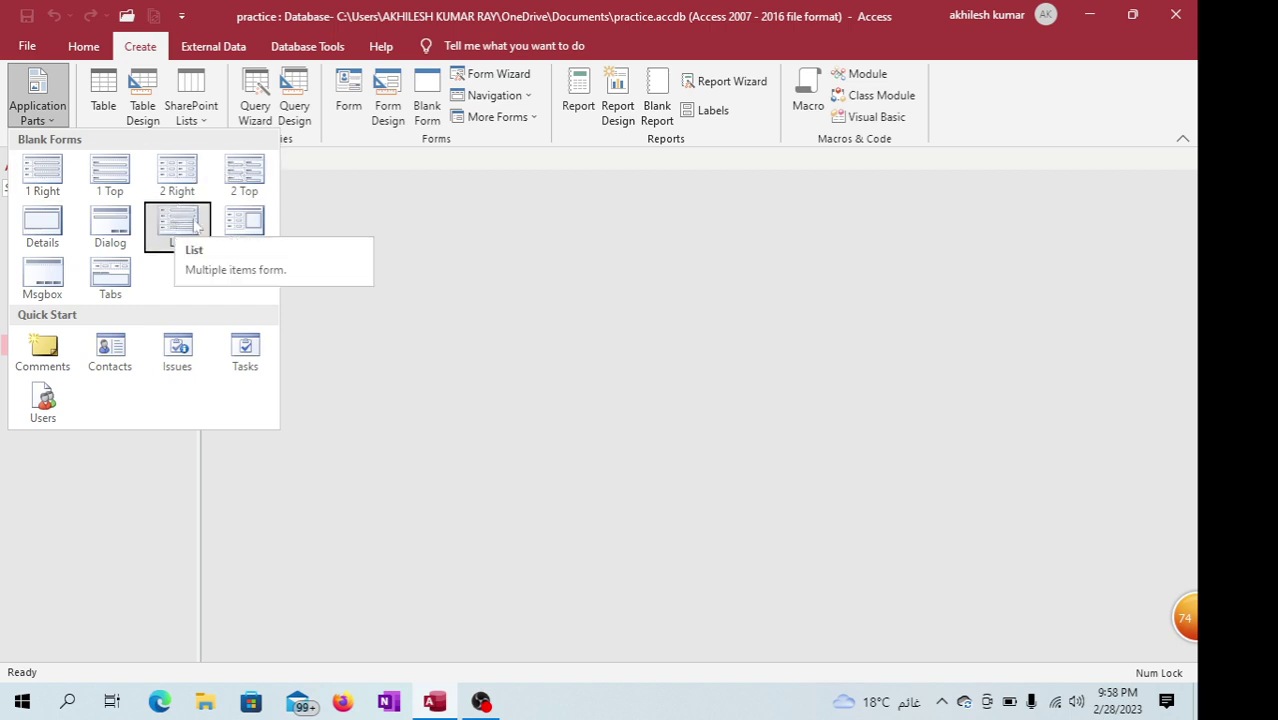
click(245, 180)
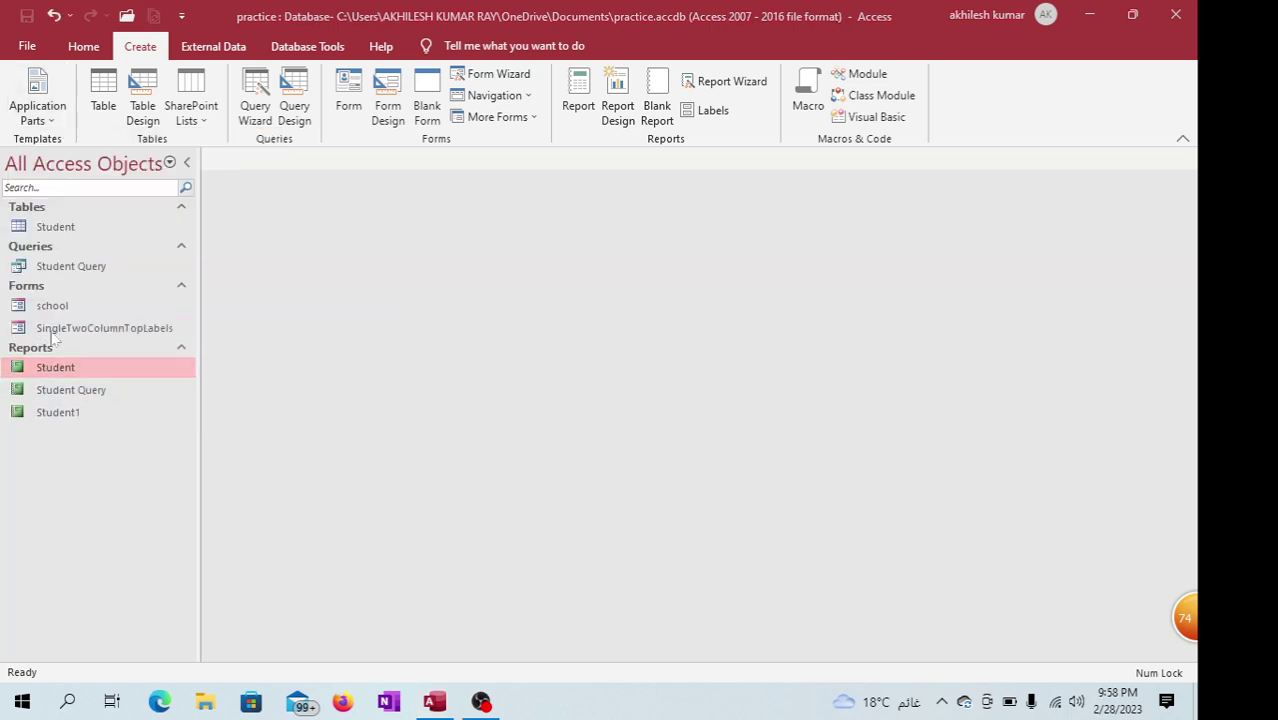
double_click(122, 333)
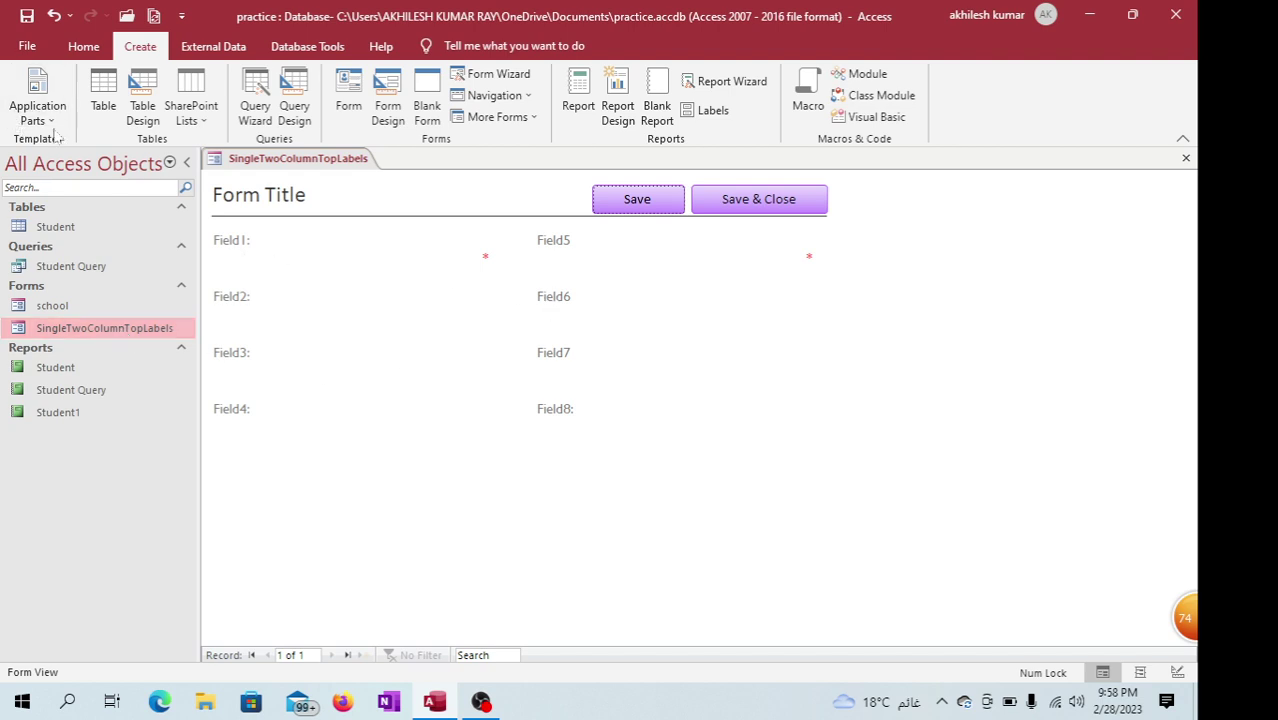
Show the SingleTwoColumnTopLabels form in Design View and examine its title, buttons and field labels
click(84, 46)
click(40, 120)
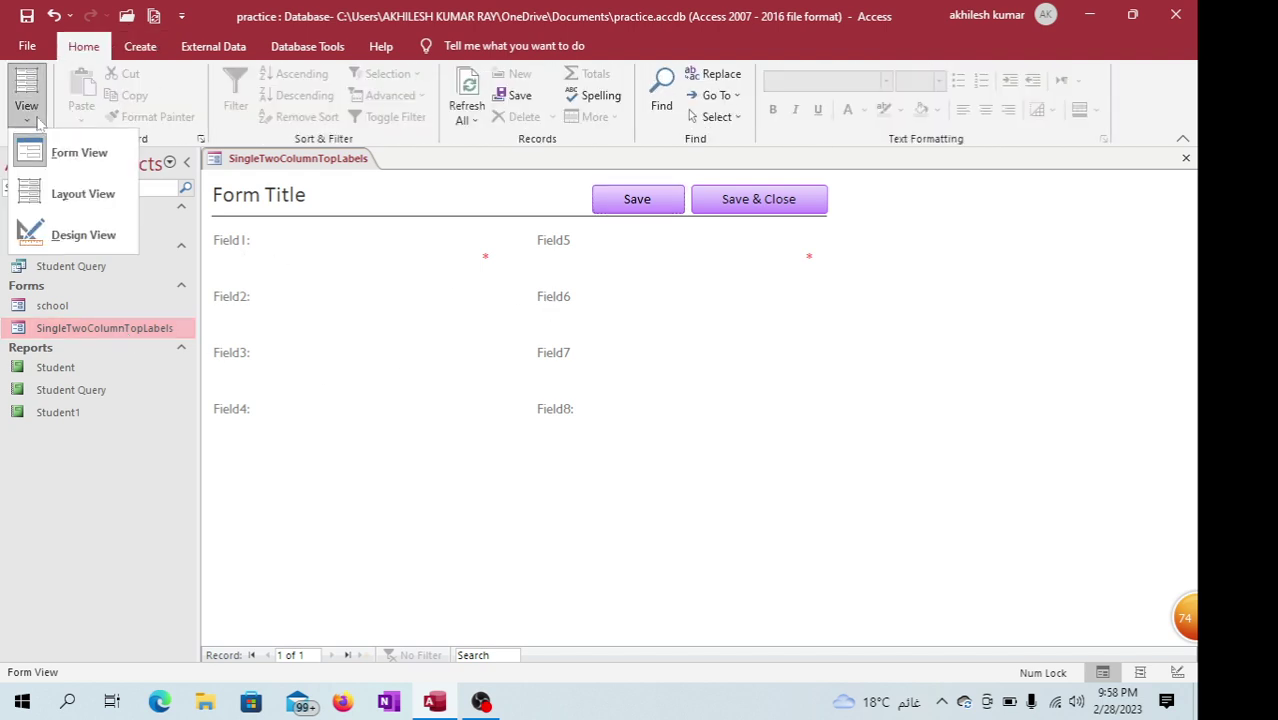
click(65, 233)
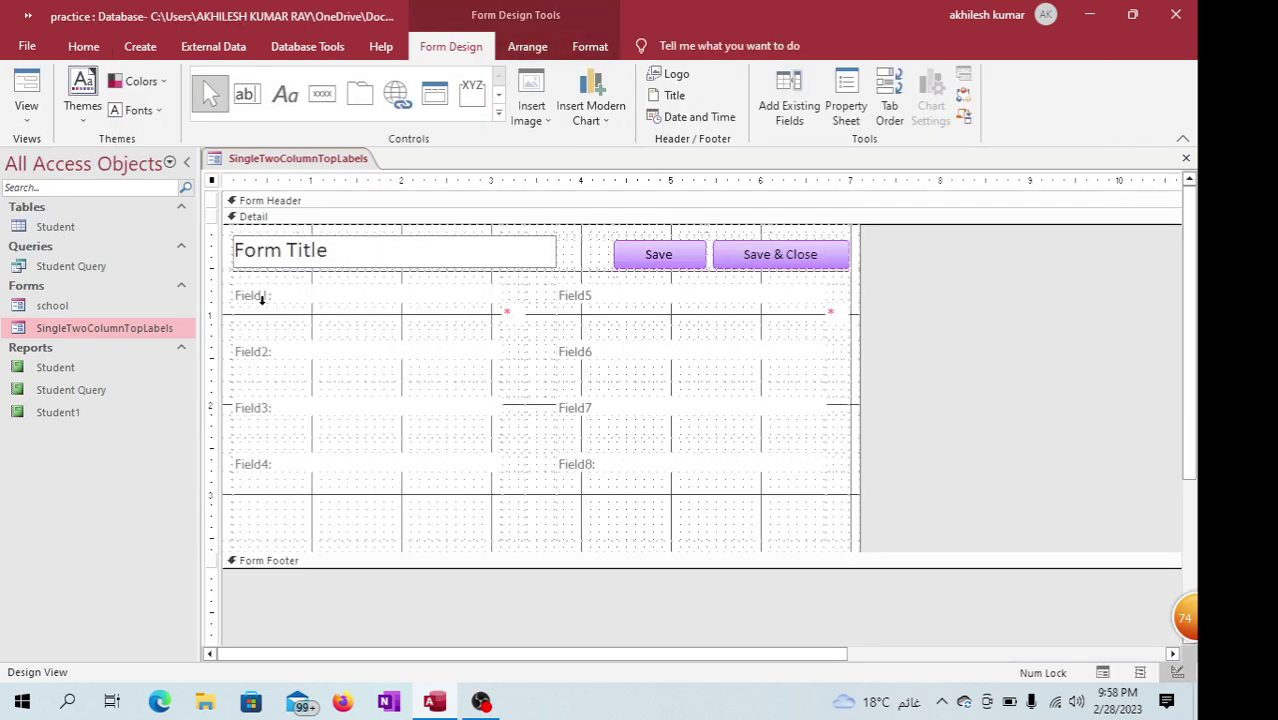
key(ctrl+a)
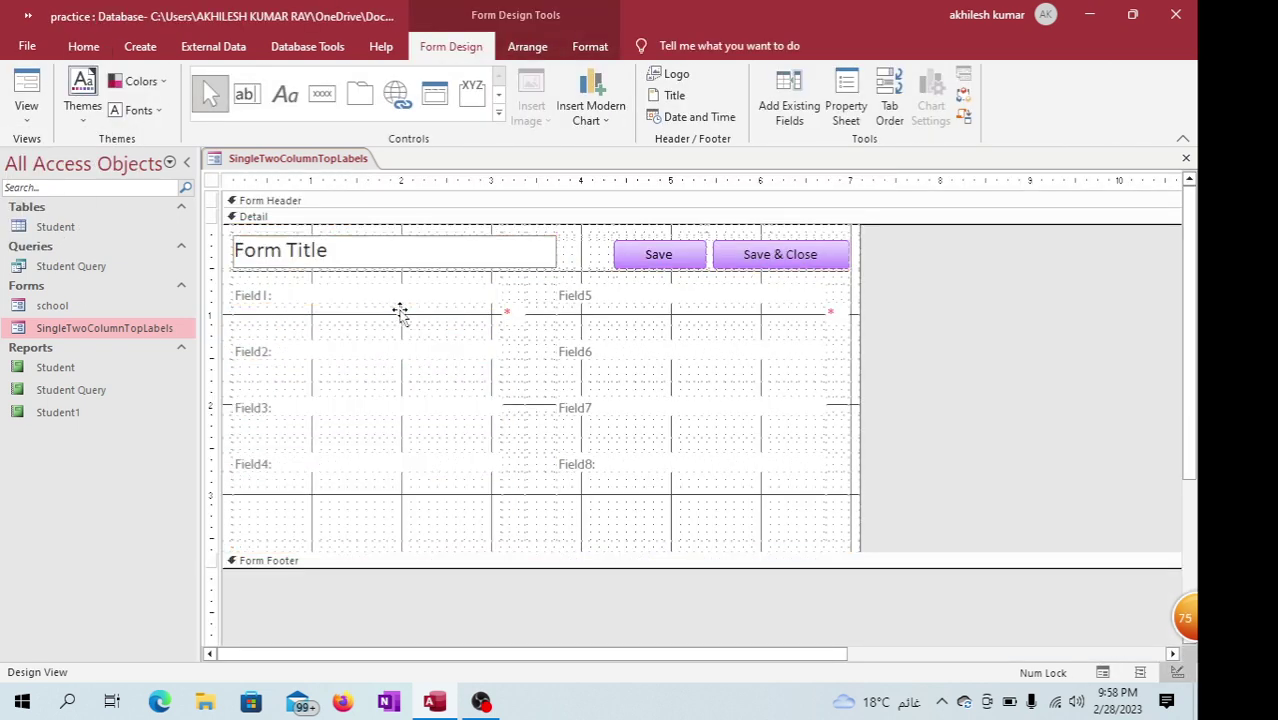
In Layout View, enter "afdgfhg" in the empty cell under Field1 and close the SingleTwoColumnTopLabels form
click(28, 110)
click(85, 194)
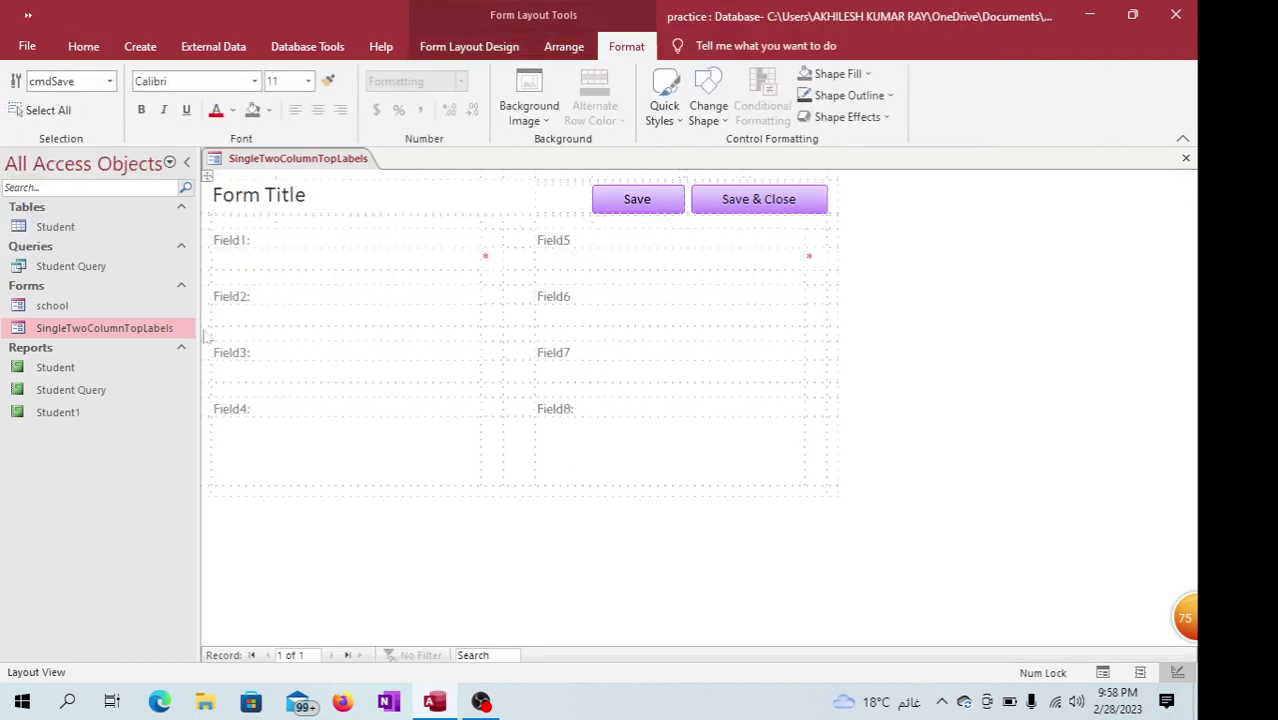
click(273, 261)
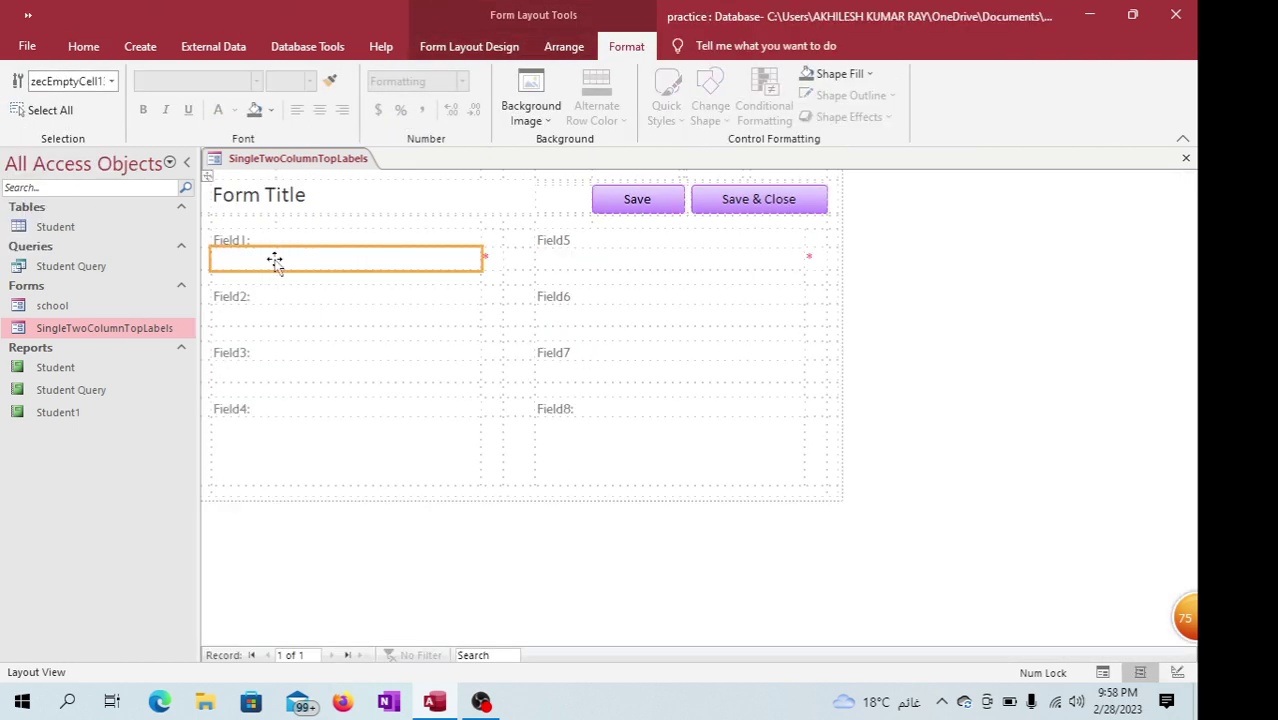
text(afdgfhg)
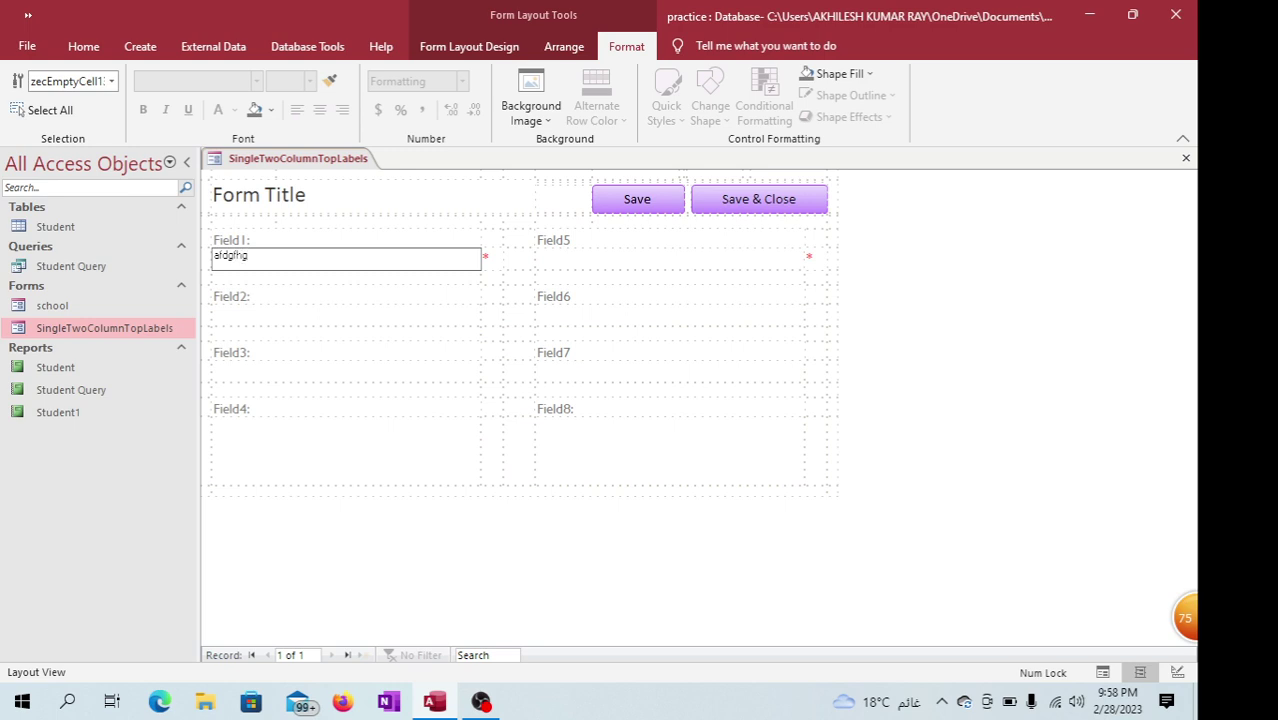
key(Return)
click(556, 281)
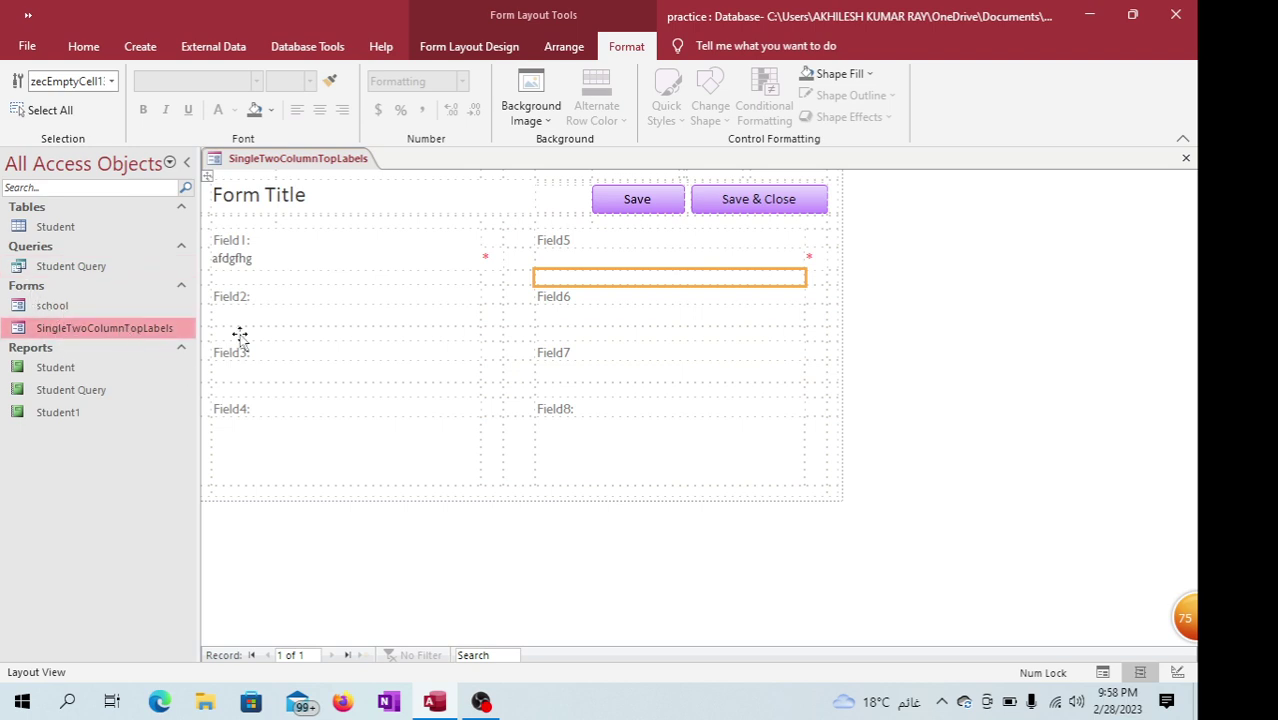
right_click(277, 166)
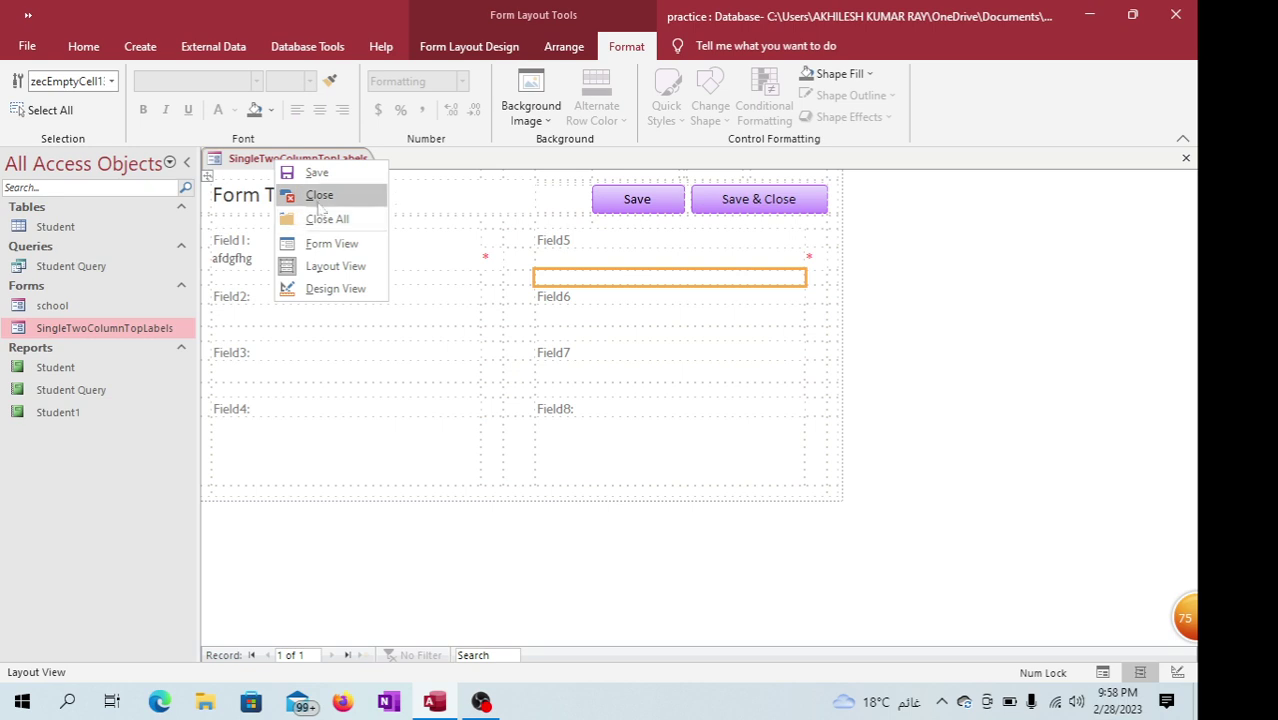
click(318, 195)
click(530, 403)
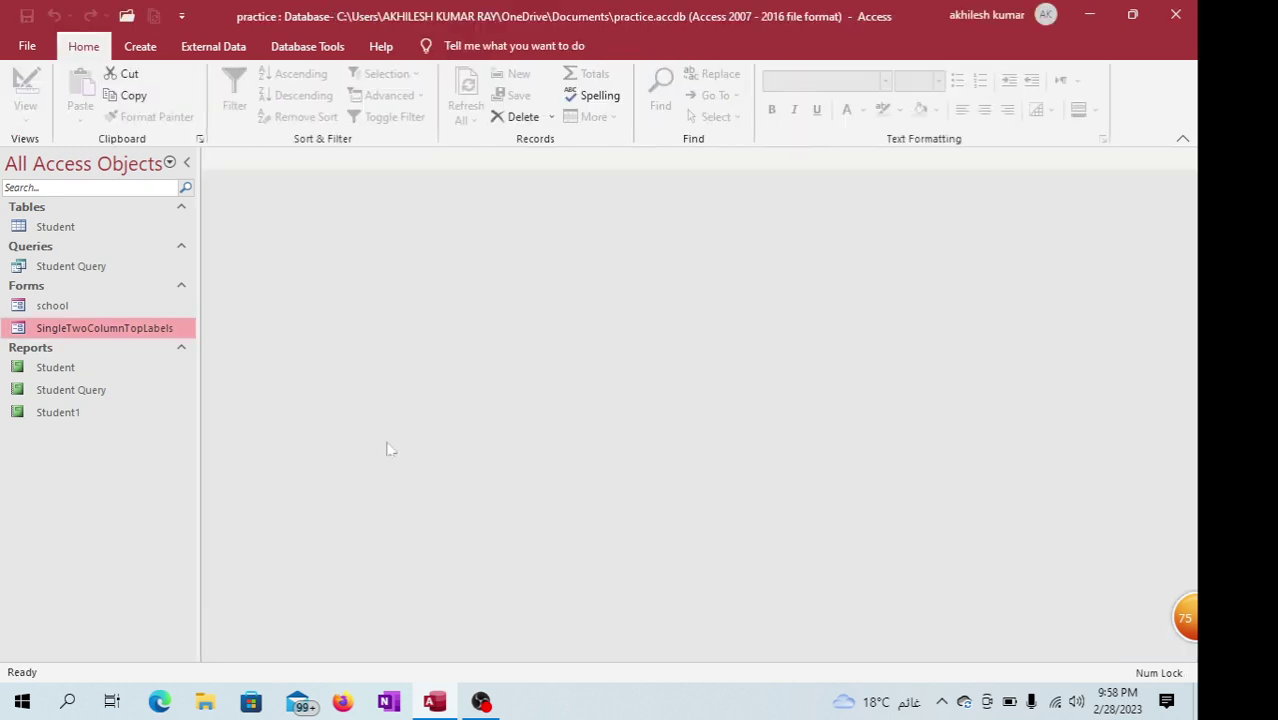
Create a new blank table and switch it to Design View, saving it as Table1
click(140, 46)
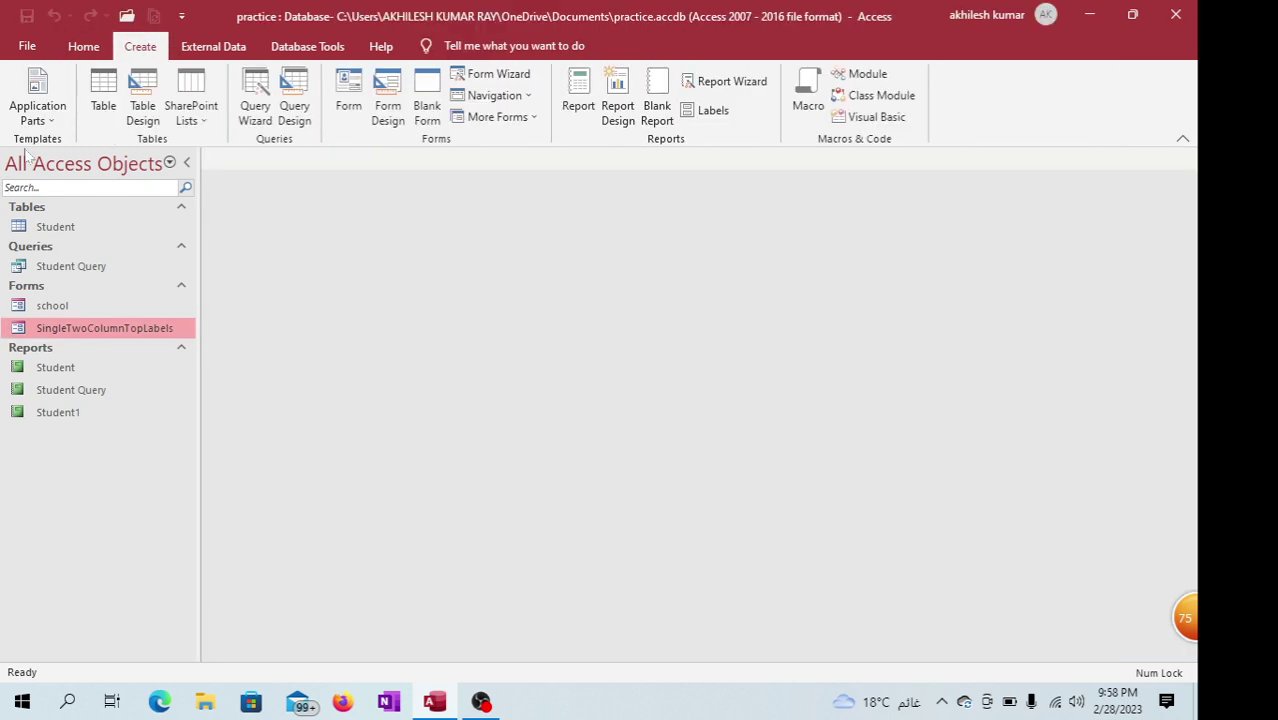
click(37, 100)
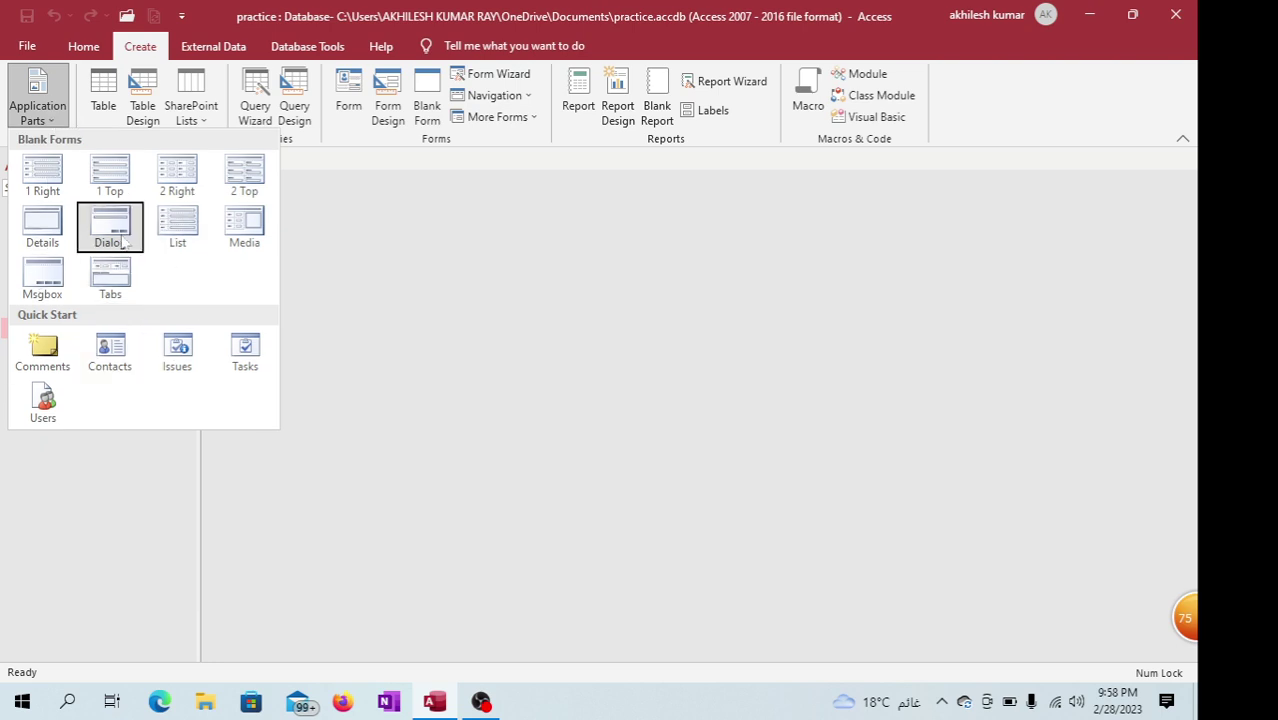
click(108, 100)
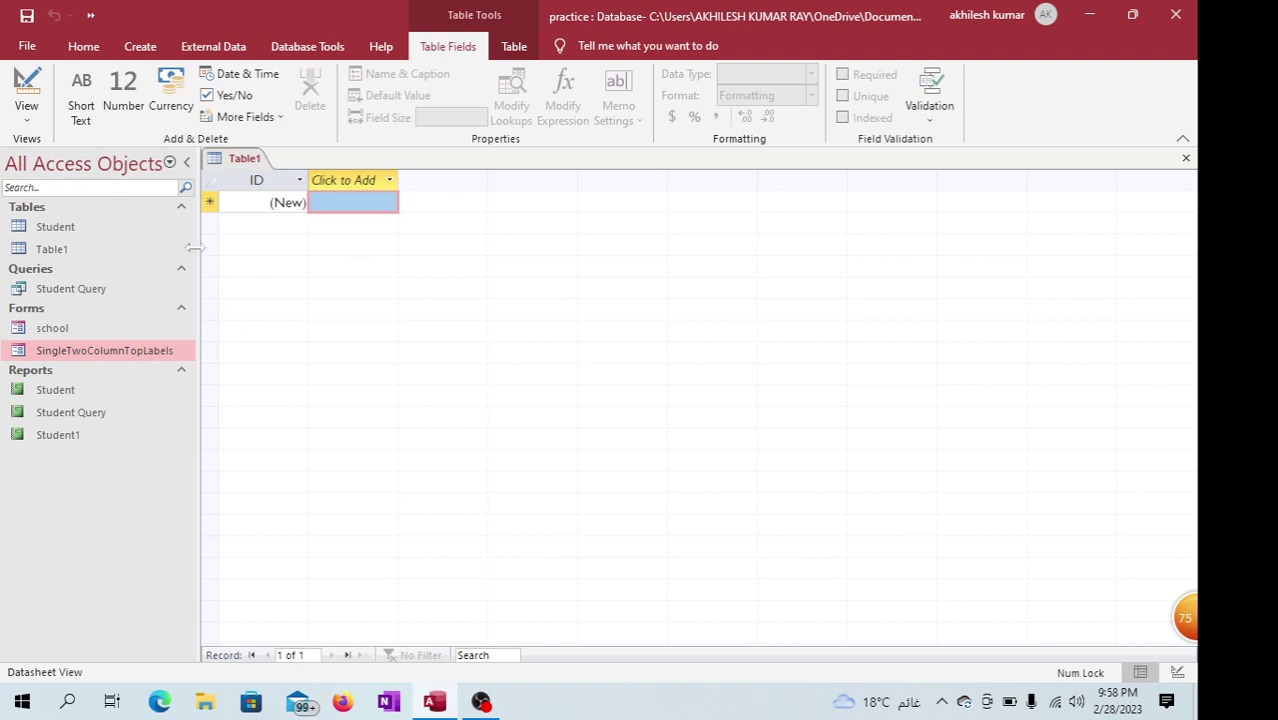
click(27, 118)
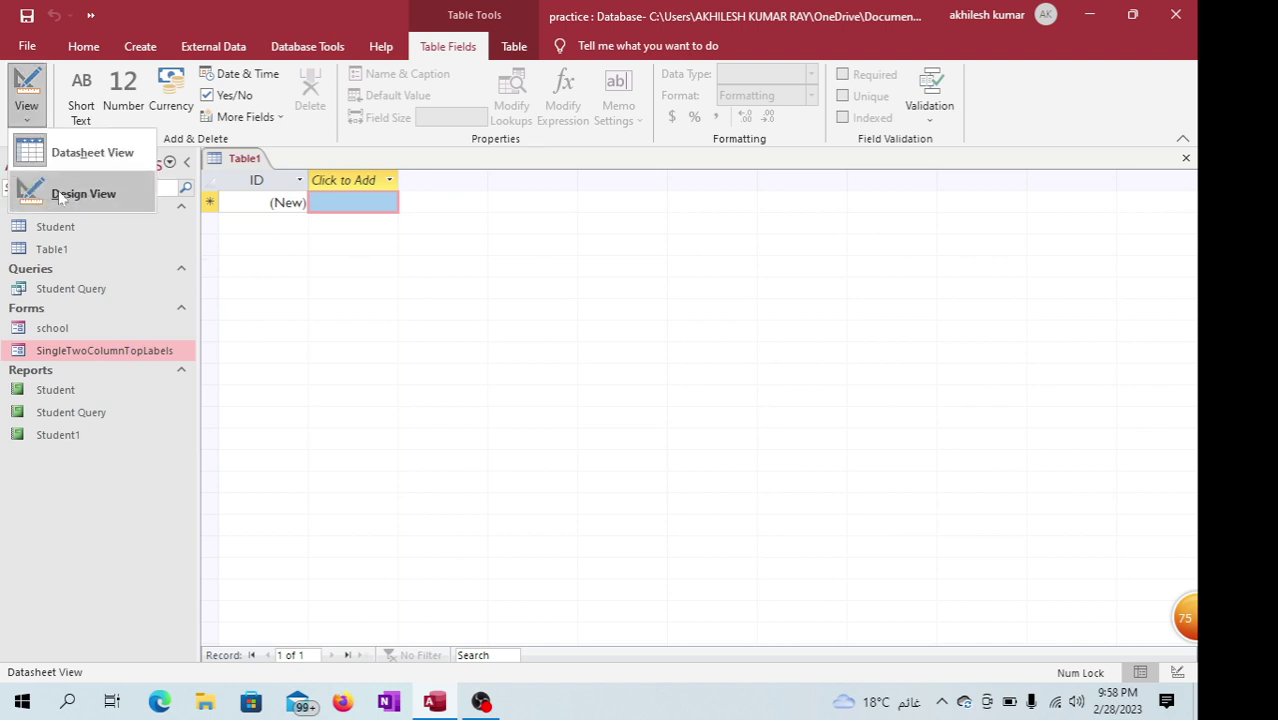
click(60, 195)
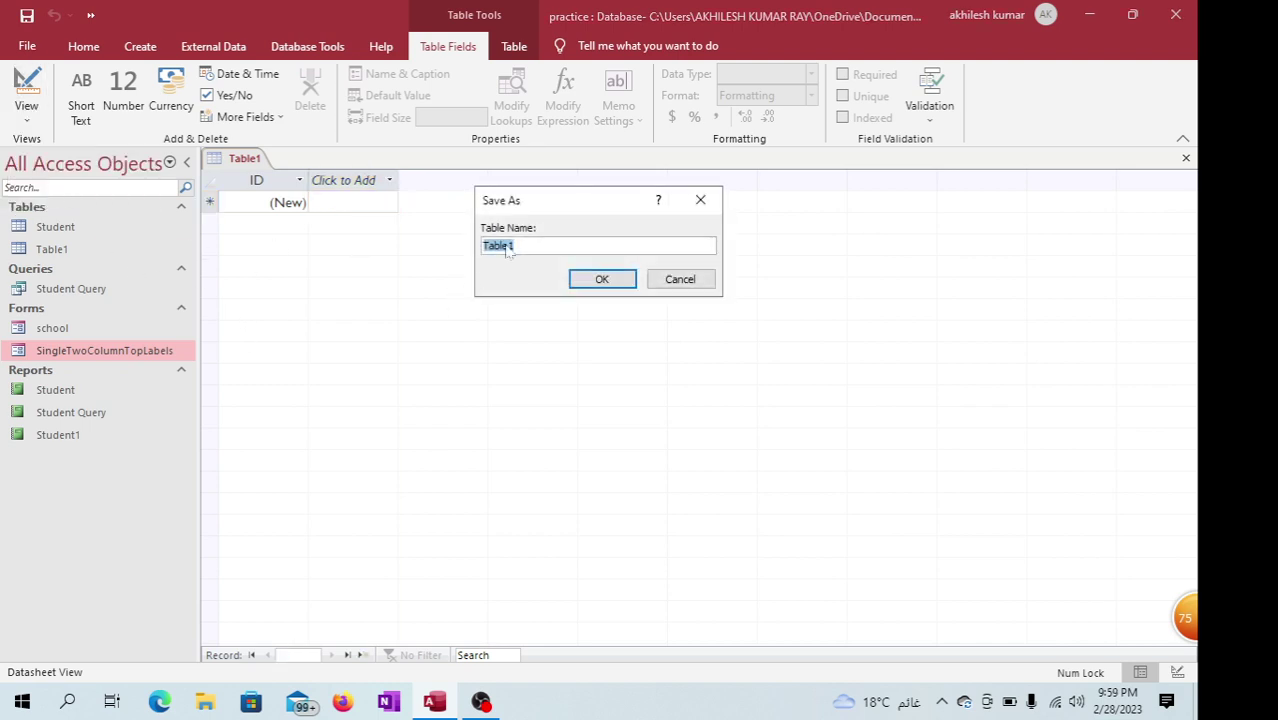
click(602, 279)
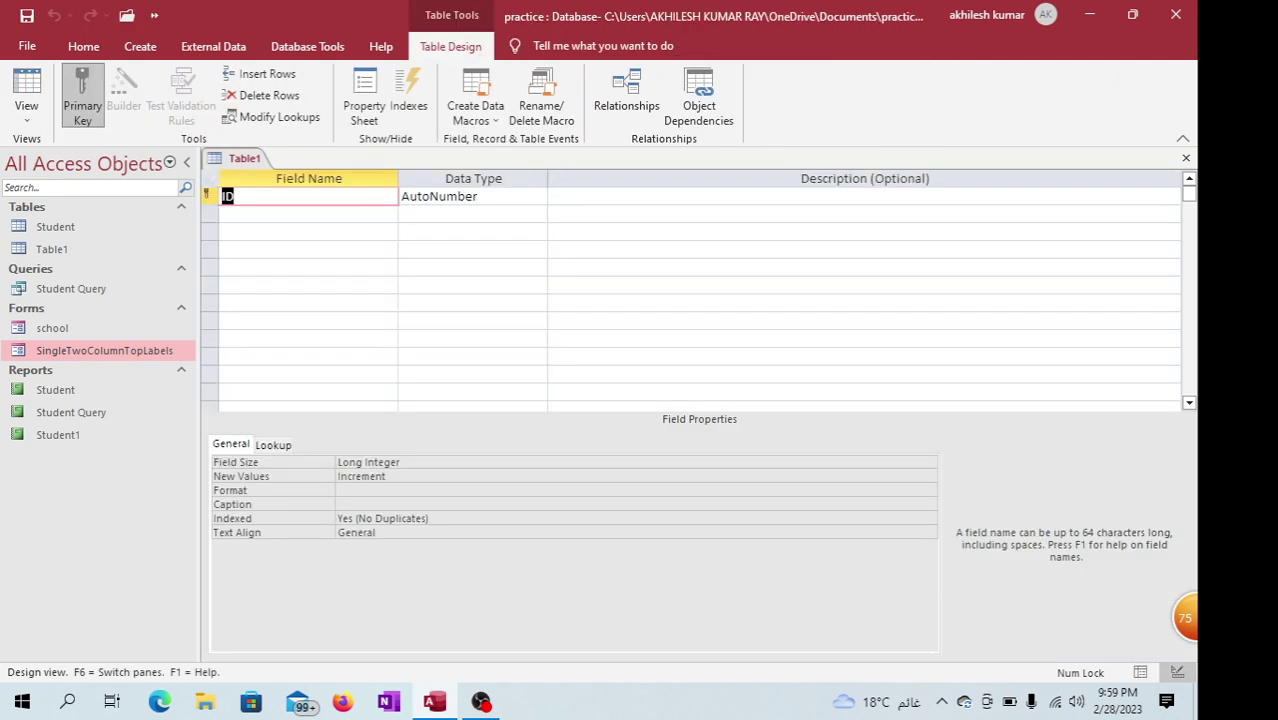
Look over Table1's empty field rows, return it to Datasheet View and close it
click(308, 250)
click(308, 214)
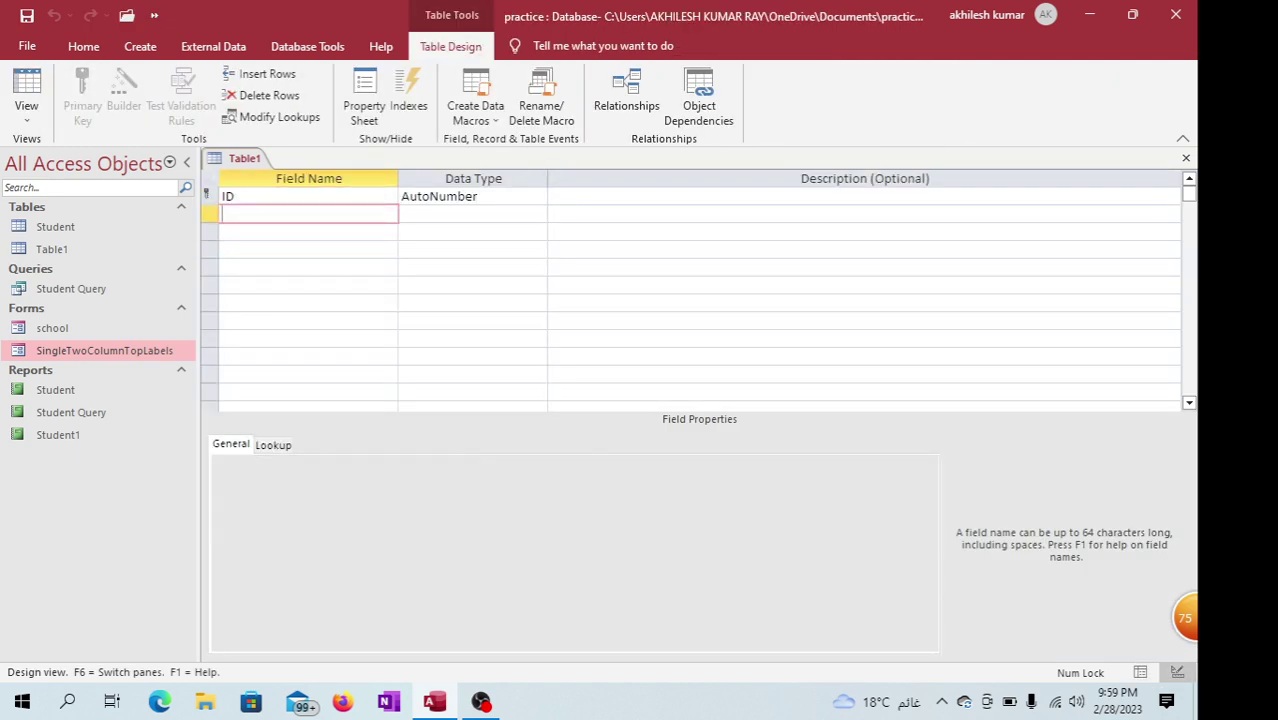
click(26, 117)
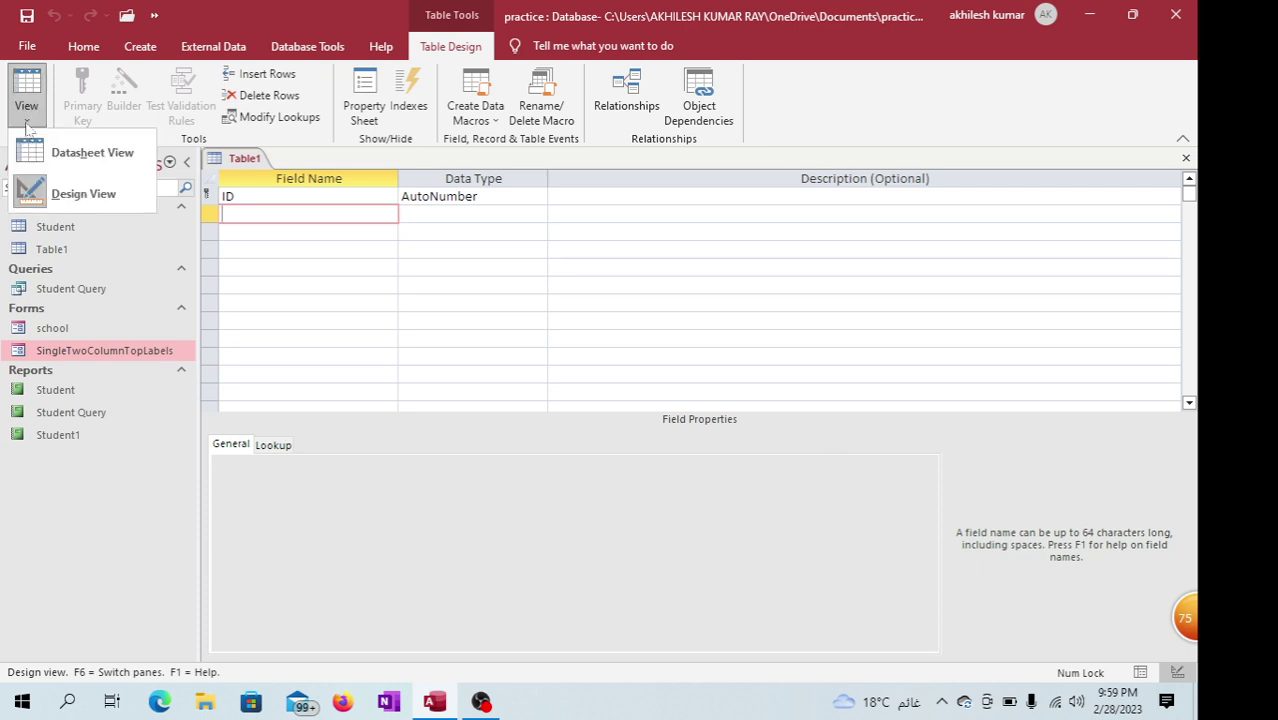
click(90, 160)
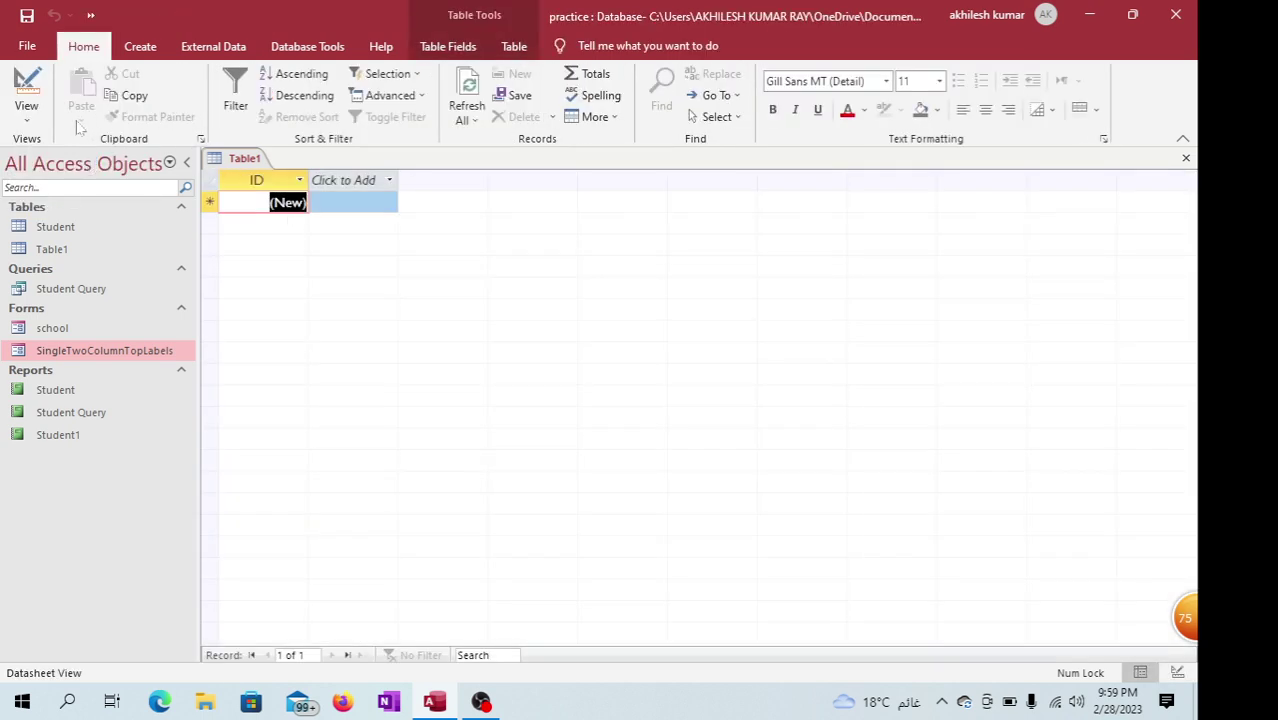
right_click(246, 160)
click(287, 194)
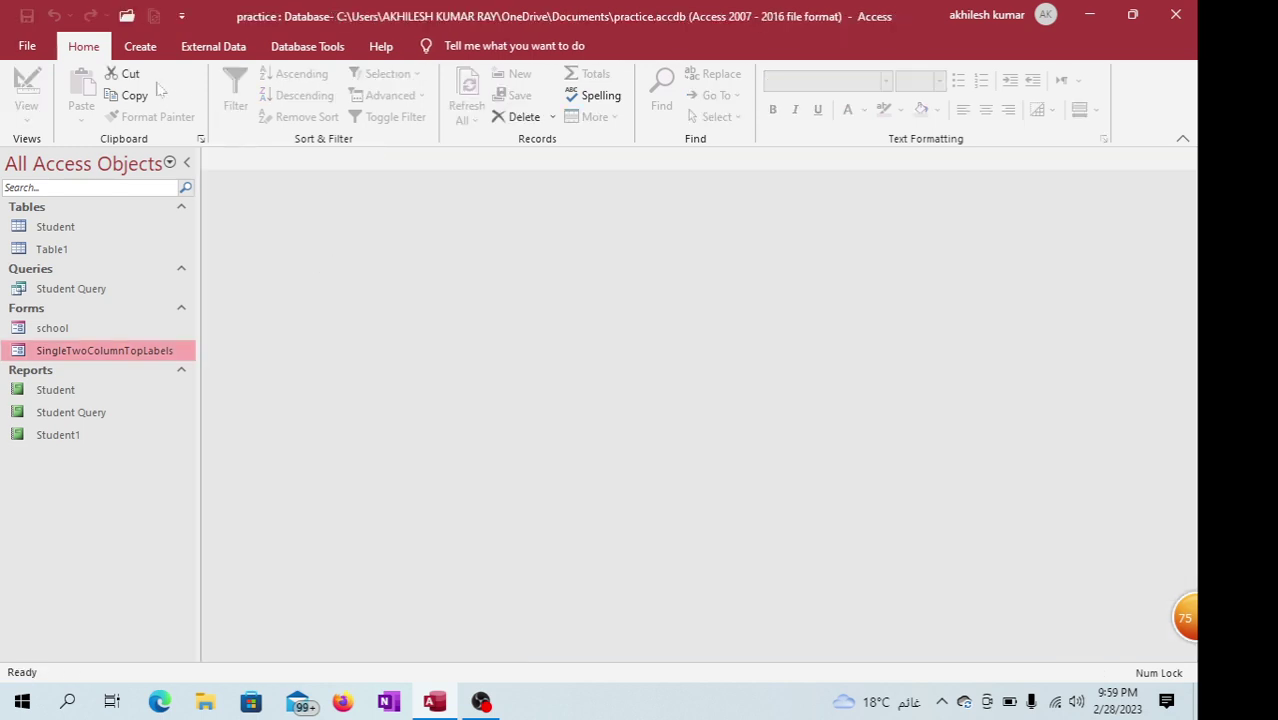
Create another new table directly in Design View using Table Design
click(140, 47)
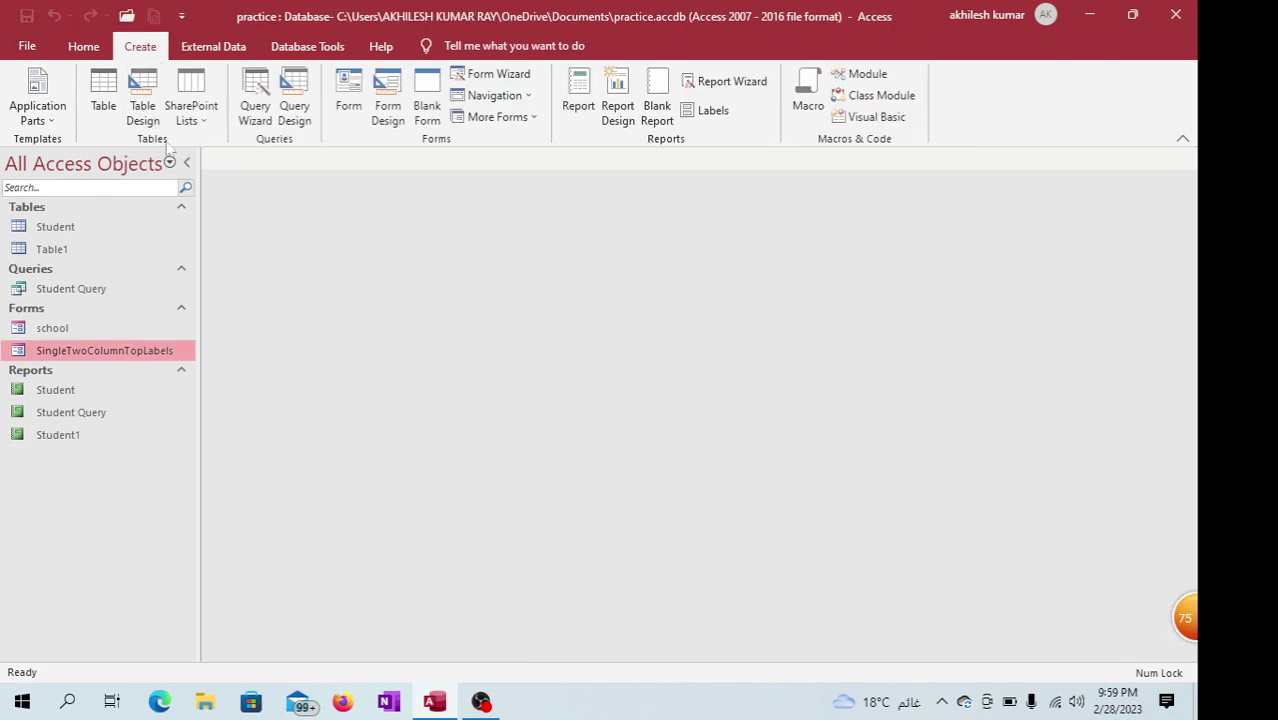
click(145, 104)
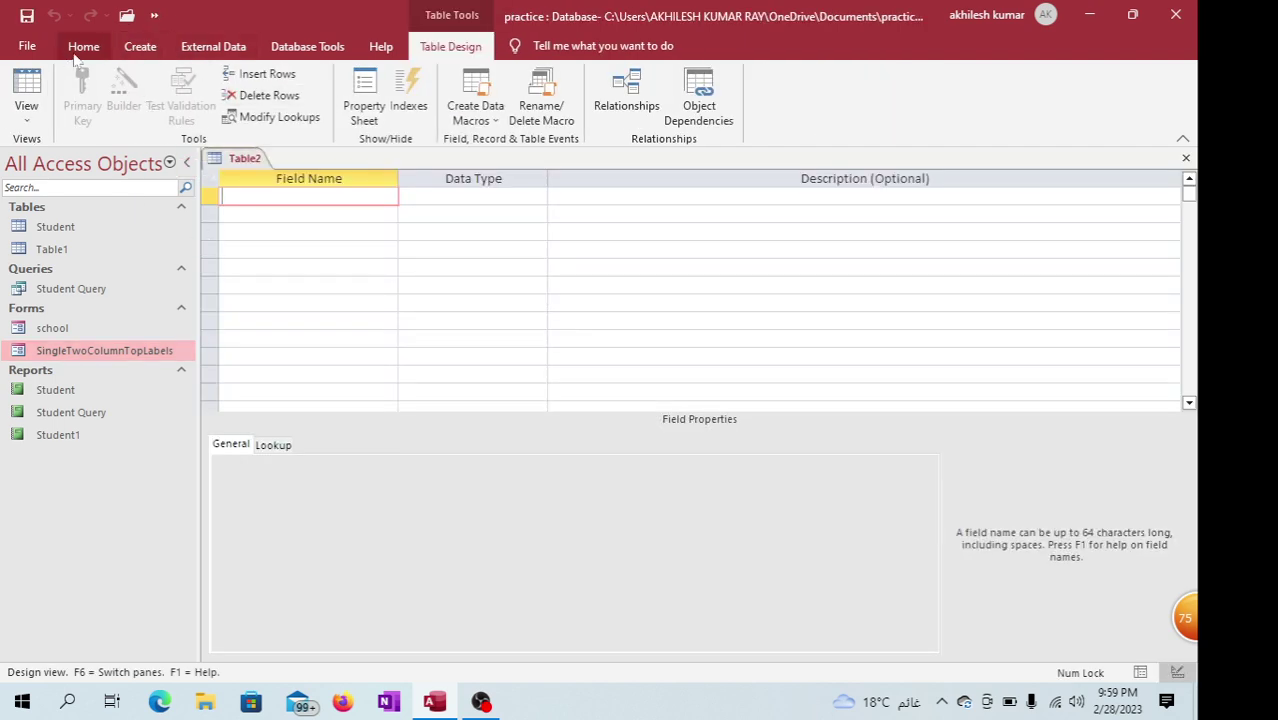
click(137, 48)
click(91, 48)
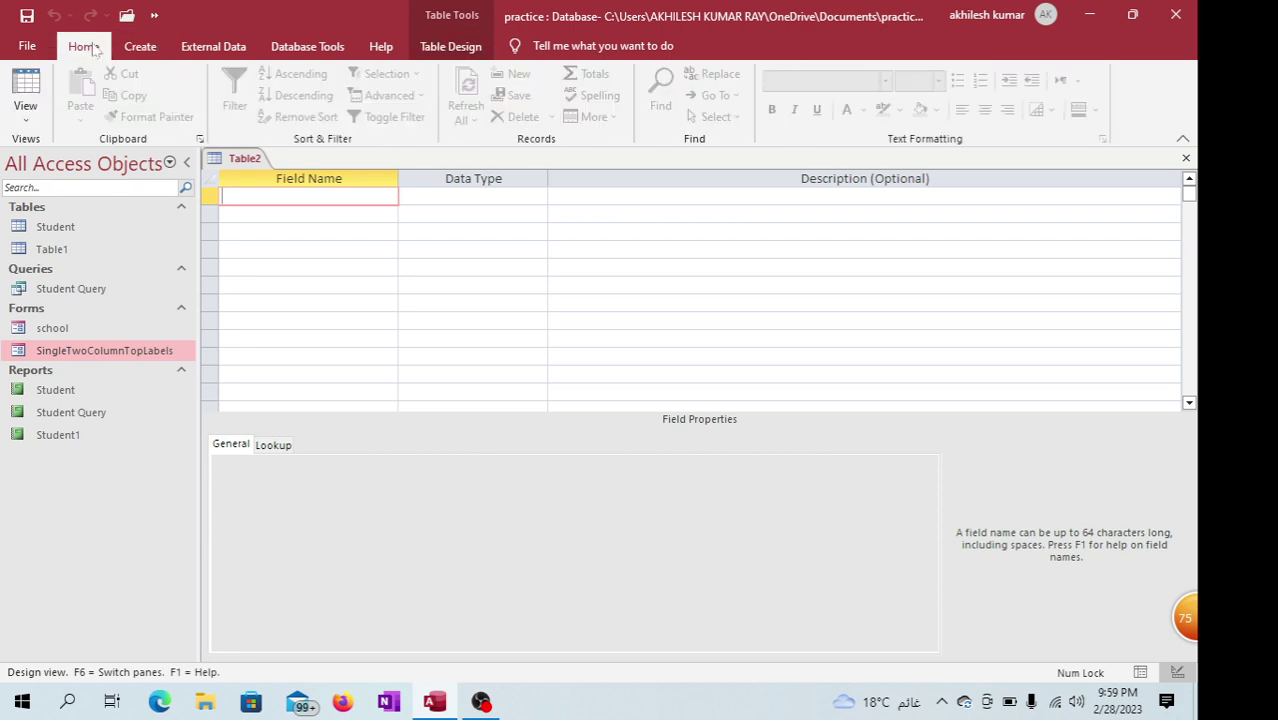
click(141, 47)
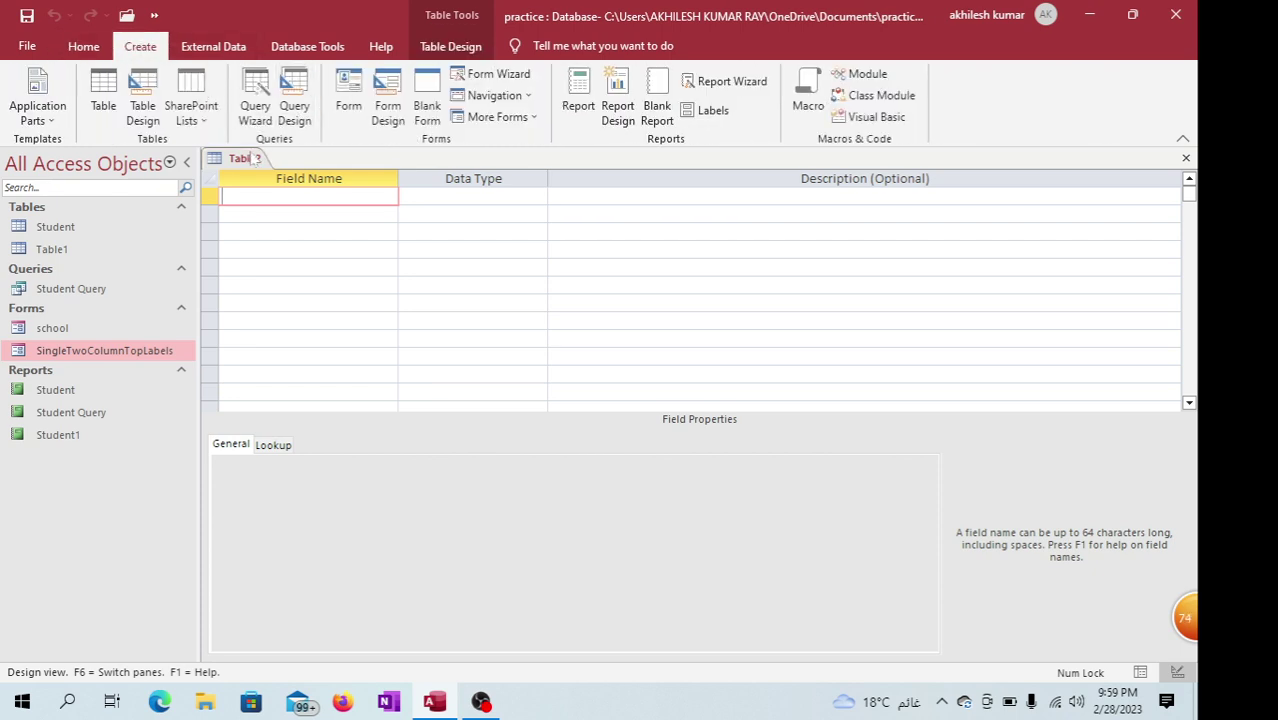
Open the dialog for creating a new SharePoint Events list and cancel it without creating a list
key(Down)
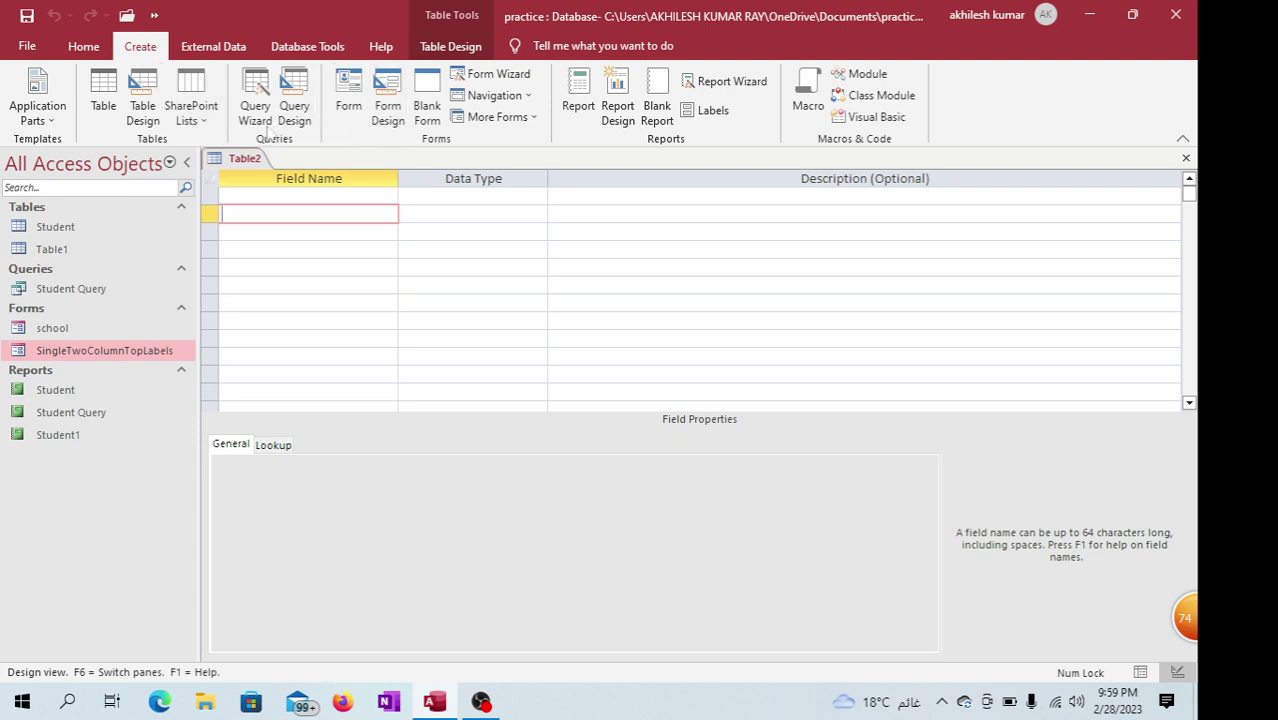
click(201, 122)
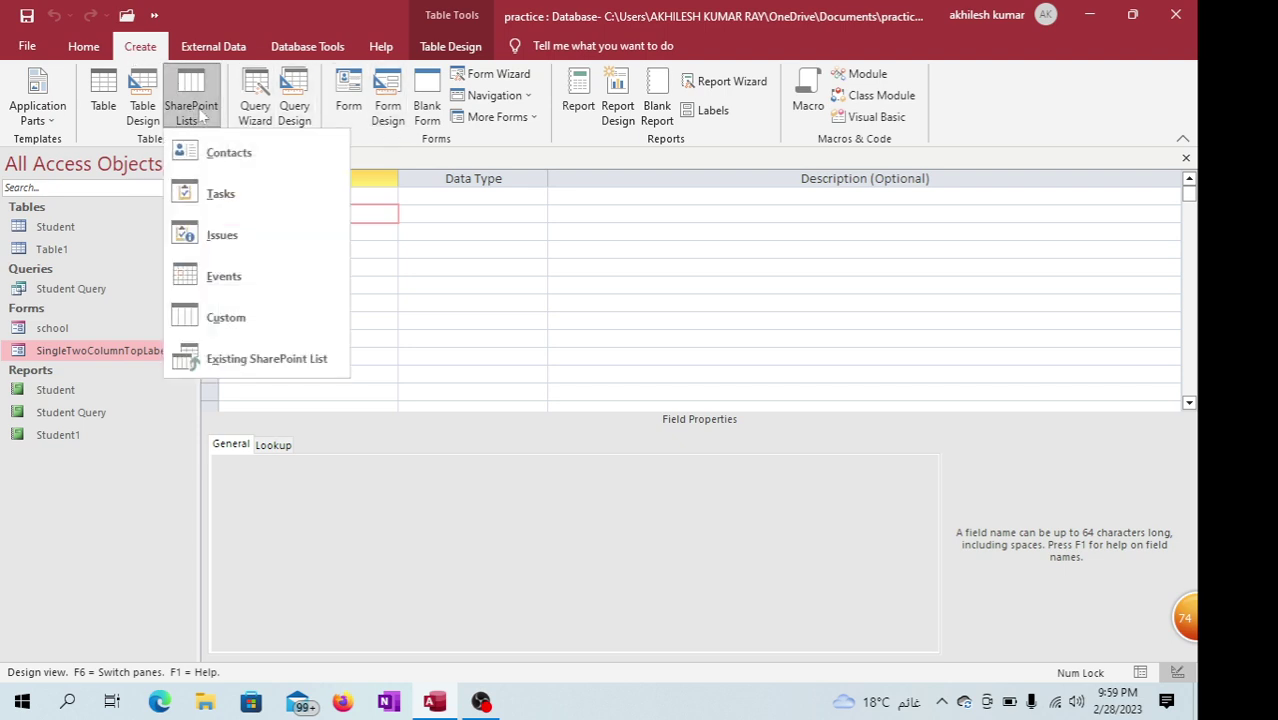
click(232, 275)
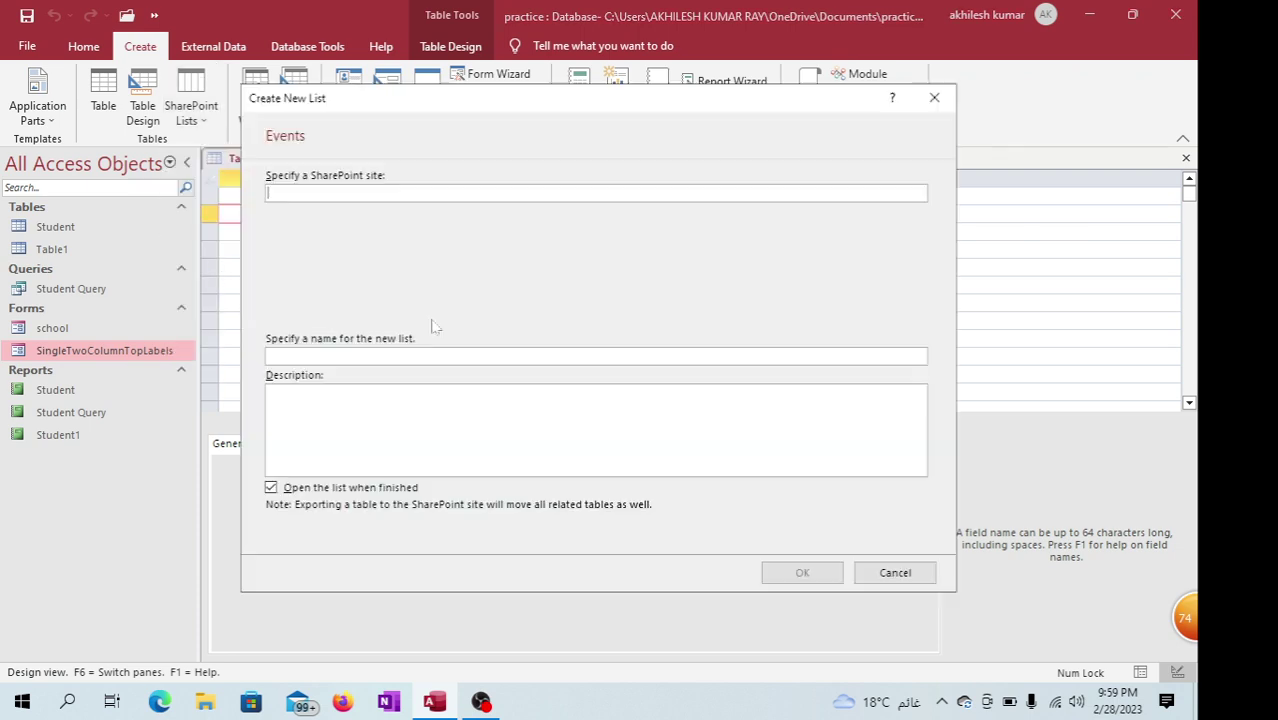
click(895, 573)
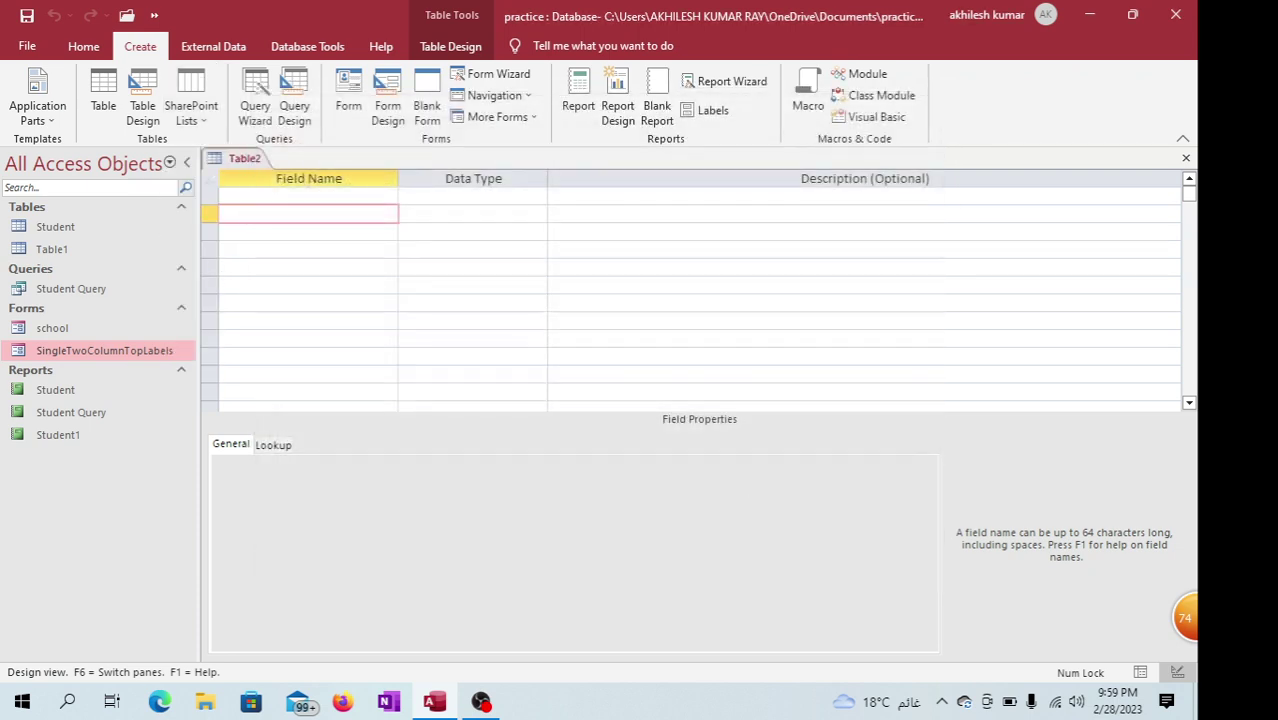
Try to start the Query Wizard without saving Table2, and open the Student Query report
click(256, 110)
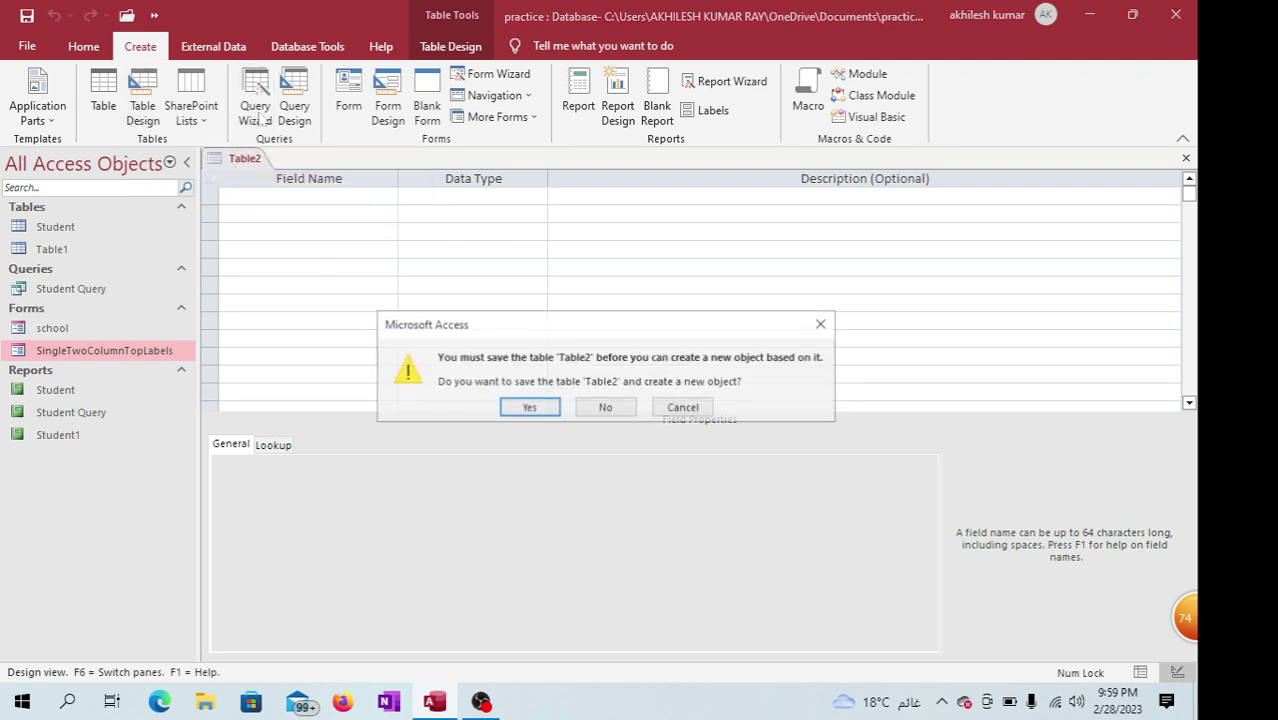
click(607, 408)
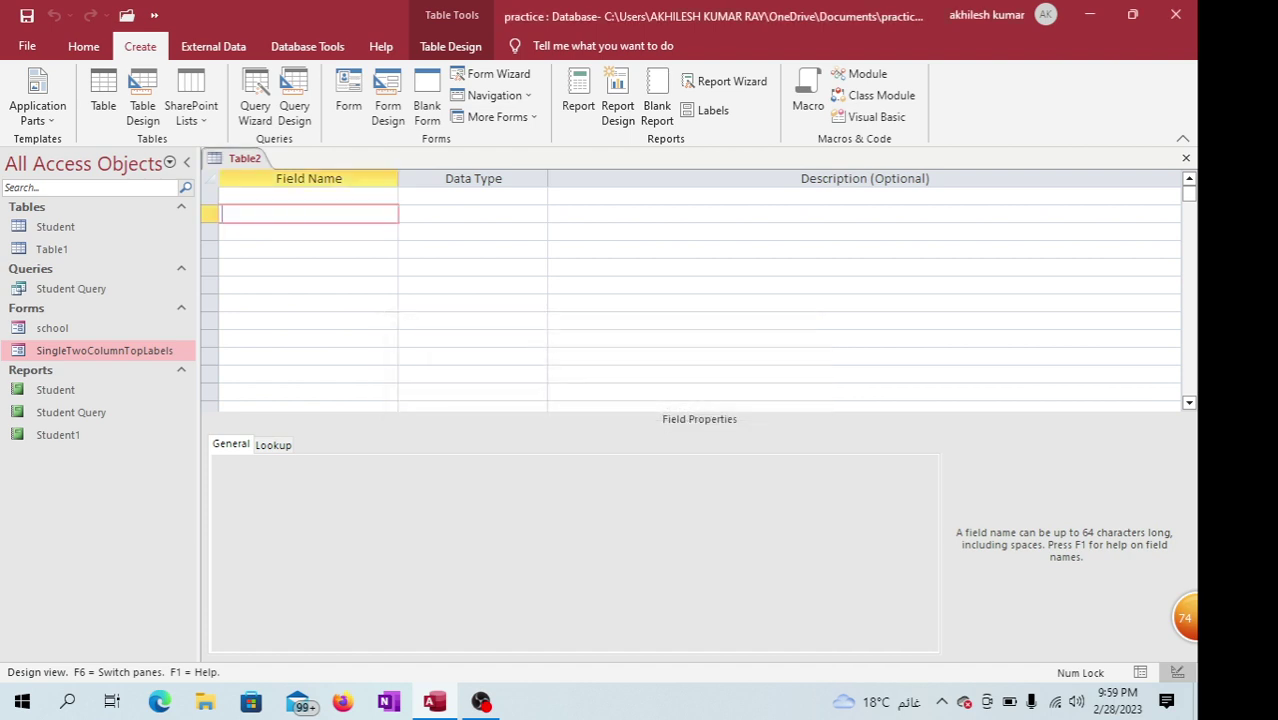
double_click(97, 419)
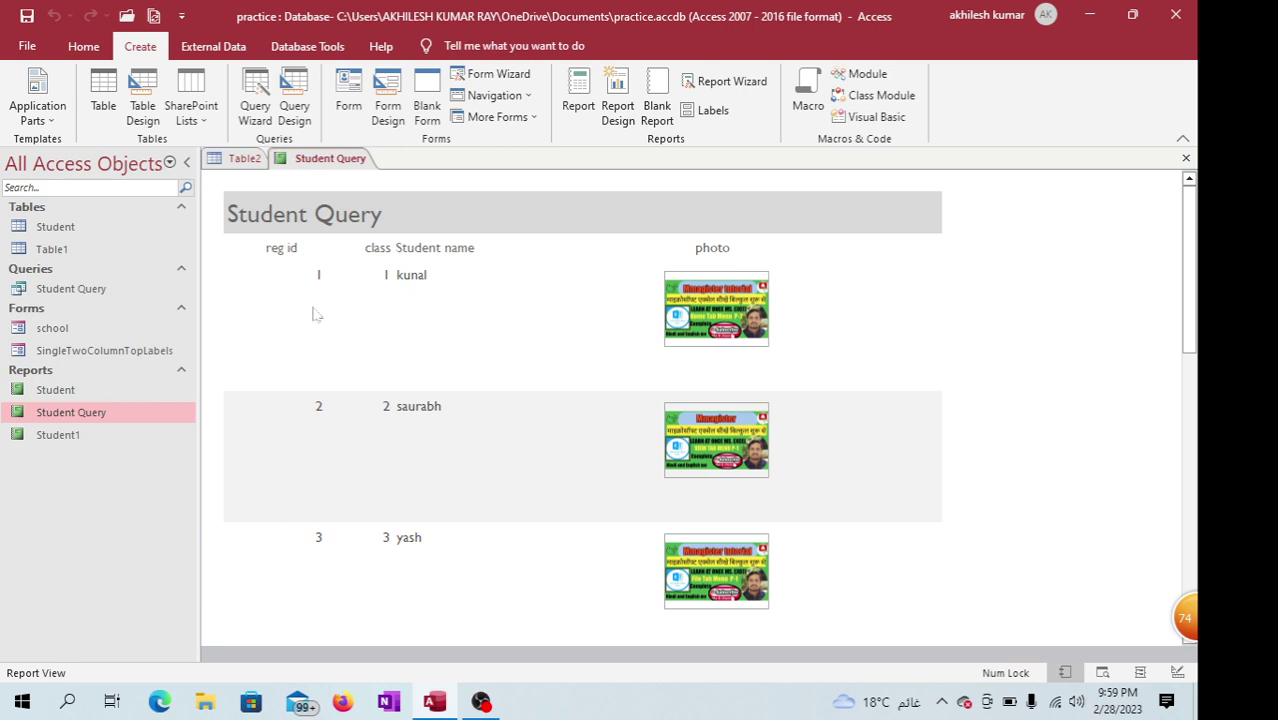
Start a blank query in Query Design without adding any tables, and close it without saving
click(294, 108)
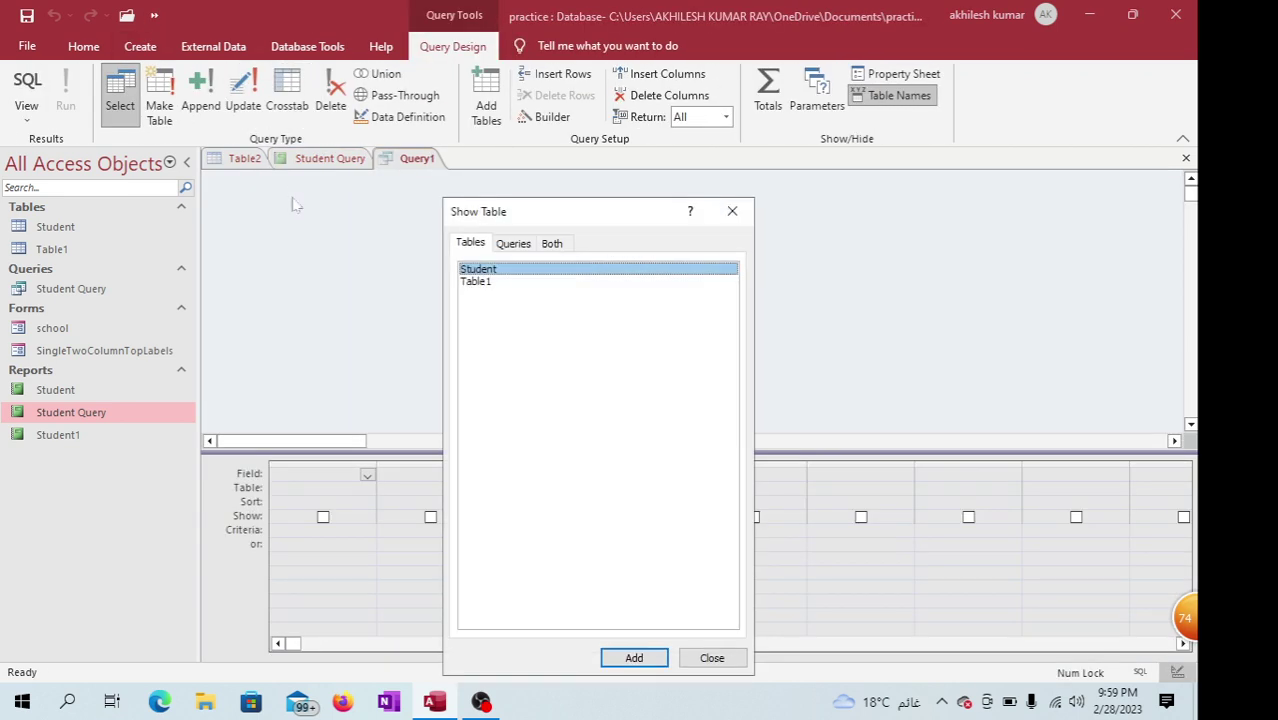
click(711, 659)
click(430, 517)
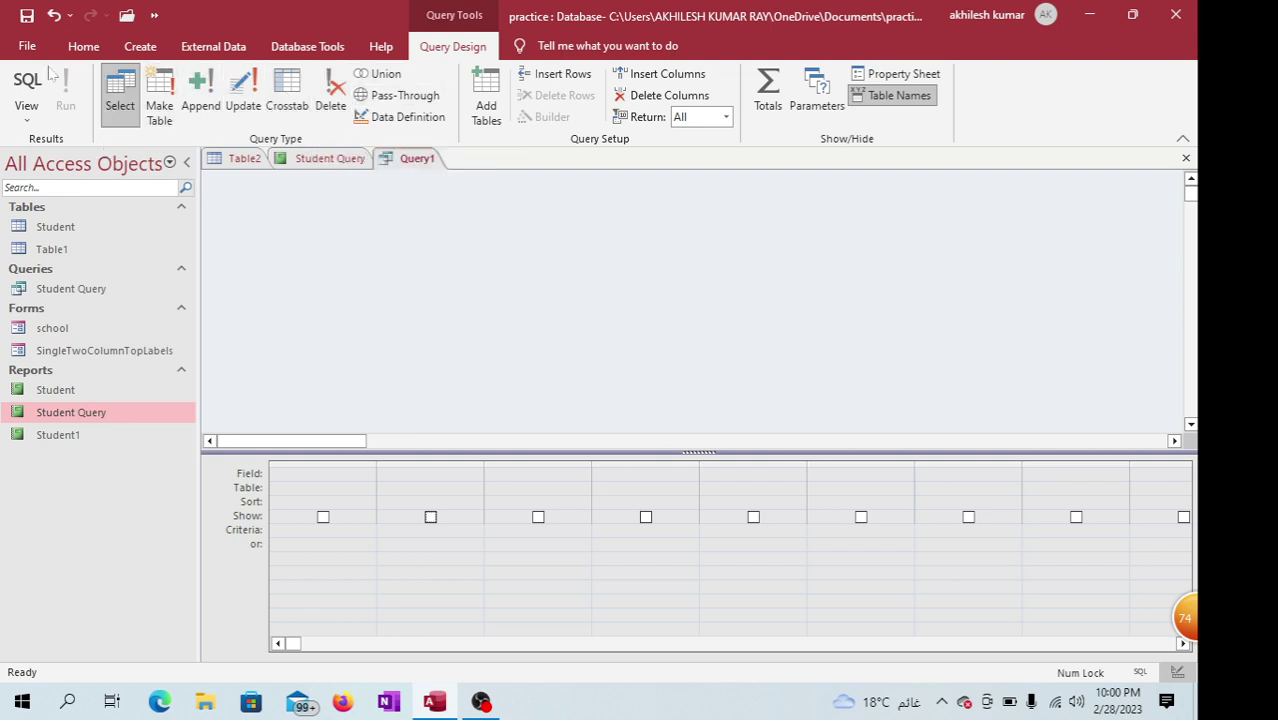
right_click(410, 159)
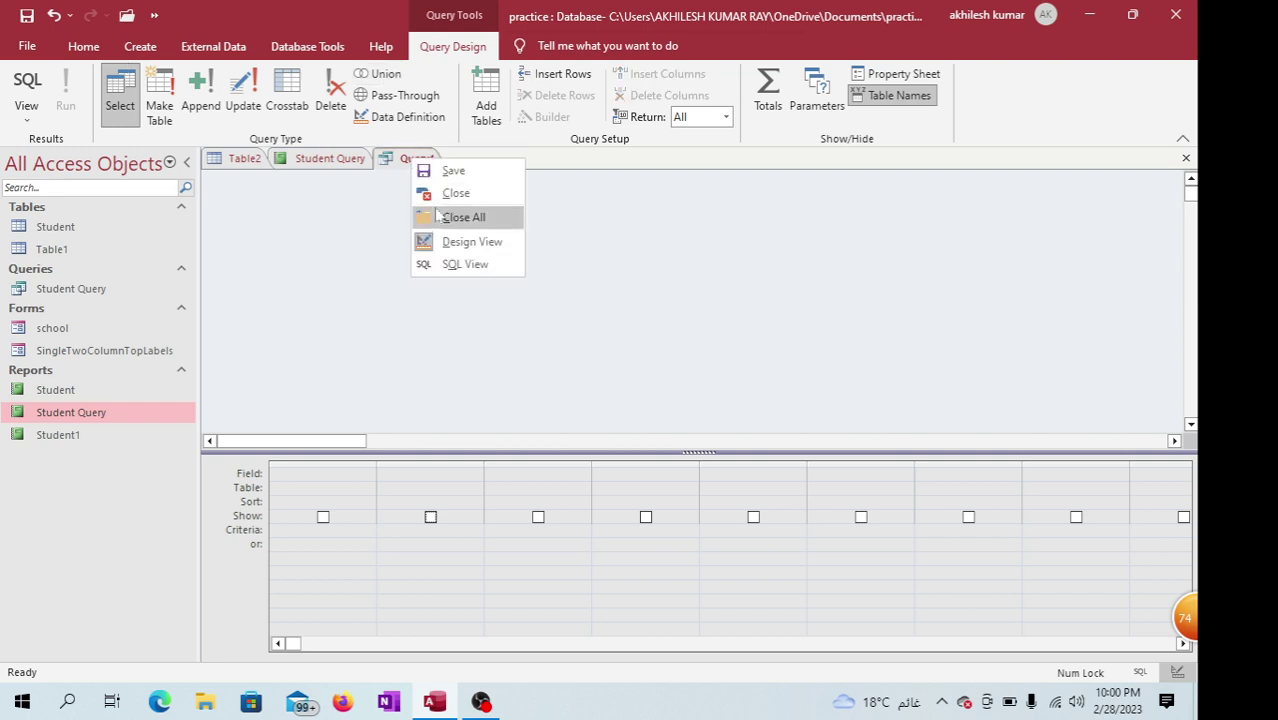
click(445, 190)
click(605, 403)
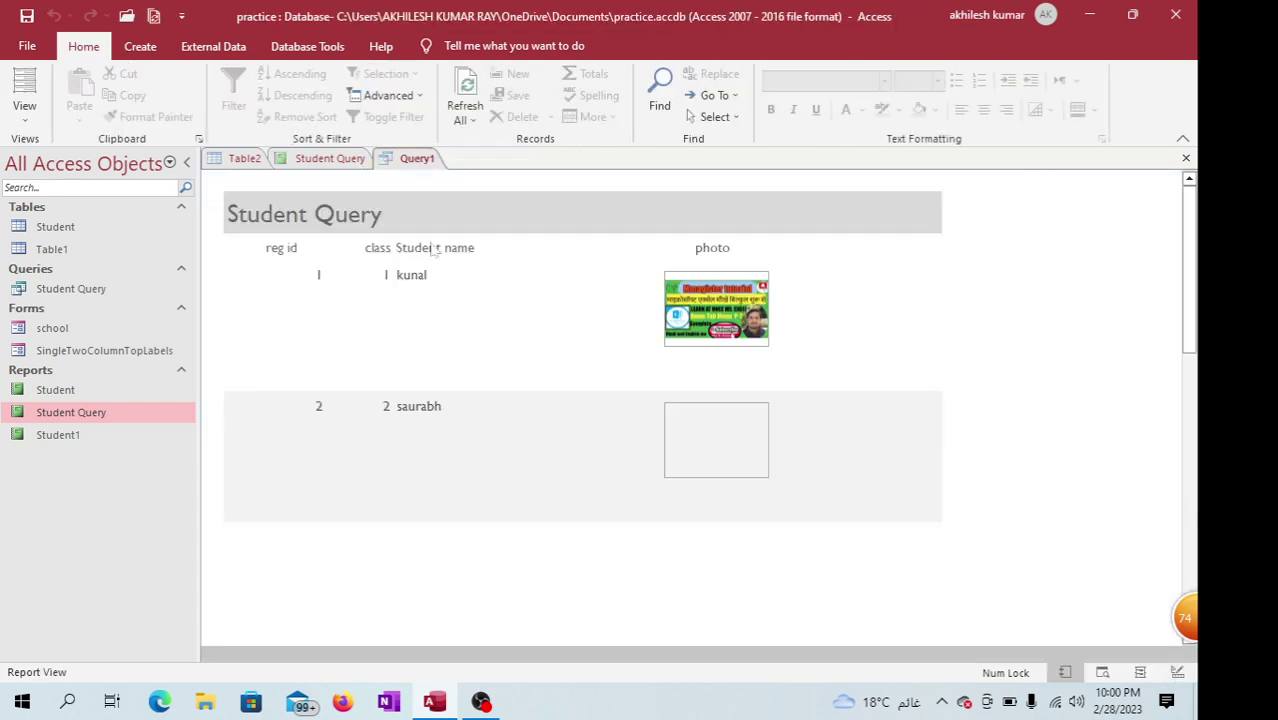
Close the Student Query report and the unsaved Table2
right_click(333, 158)
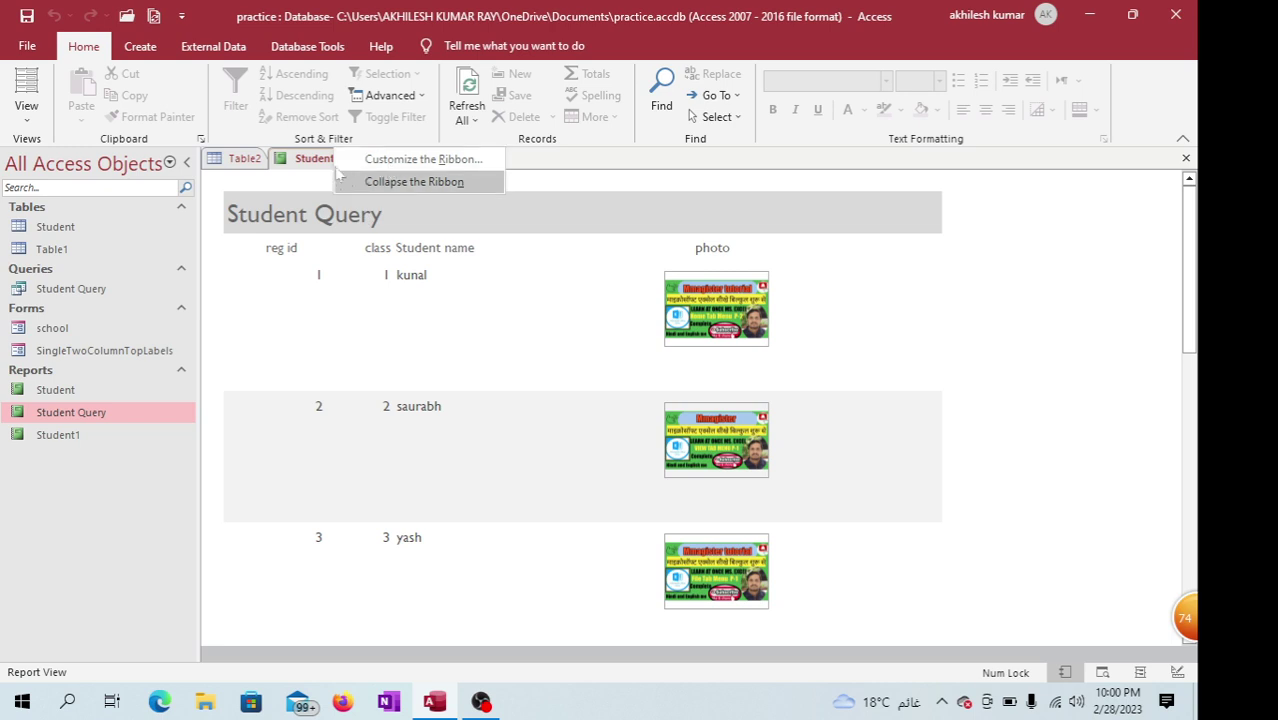
click(322, 160)
right_click(322, 158)
click(365, 192)
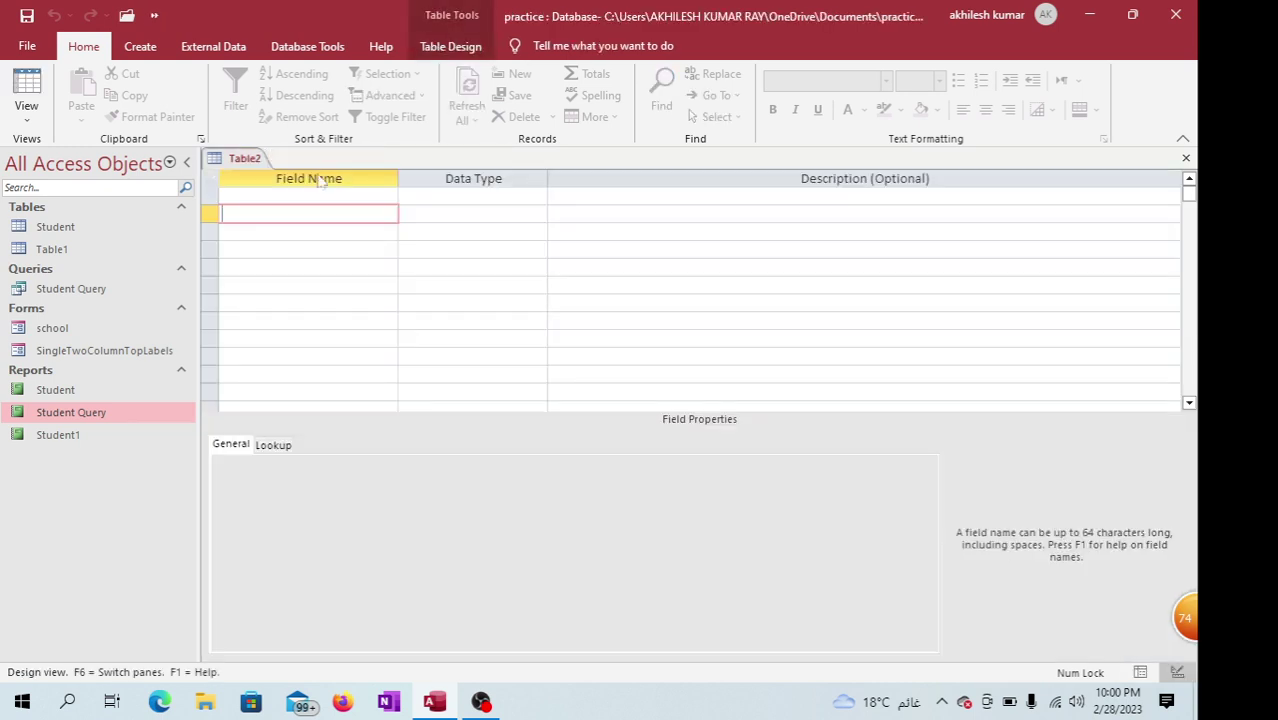
right_click(246, 160)
click(290, 195)
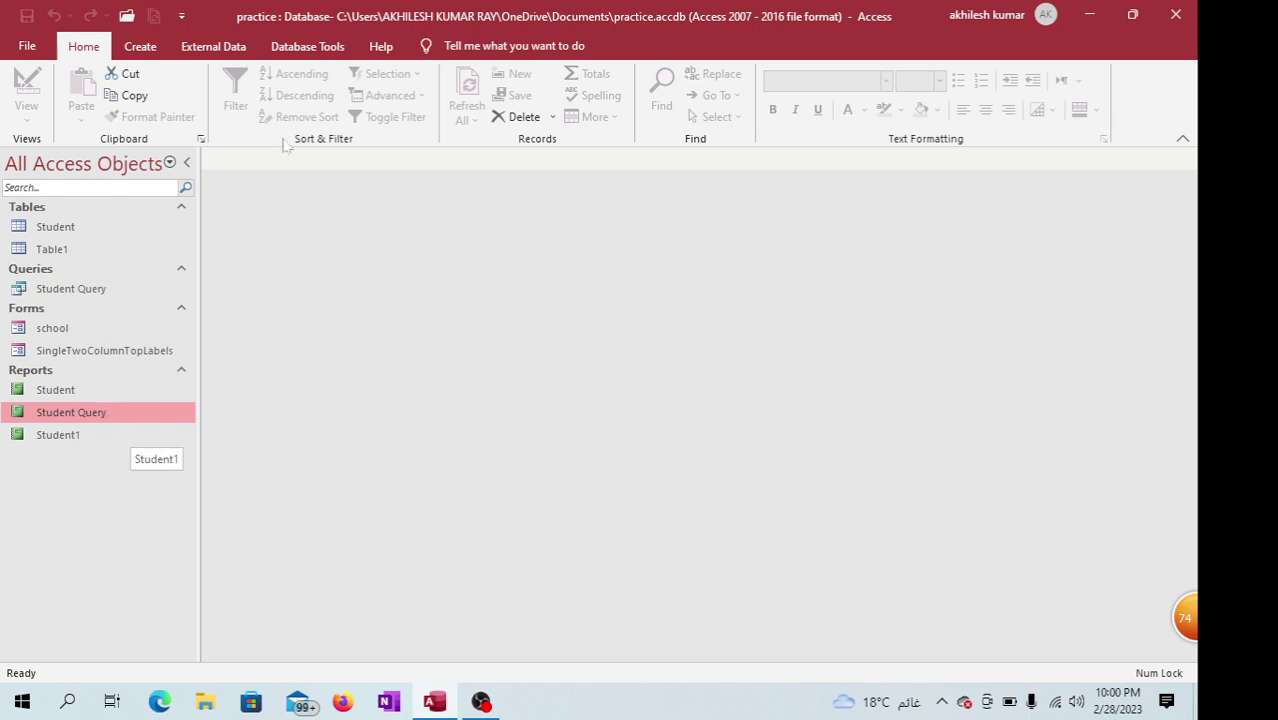
Create a form based on Student Query and select its class, photo and Student name fields in Layout View
click(145, 48)
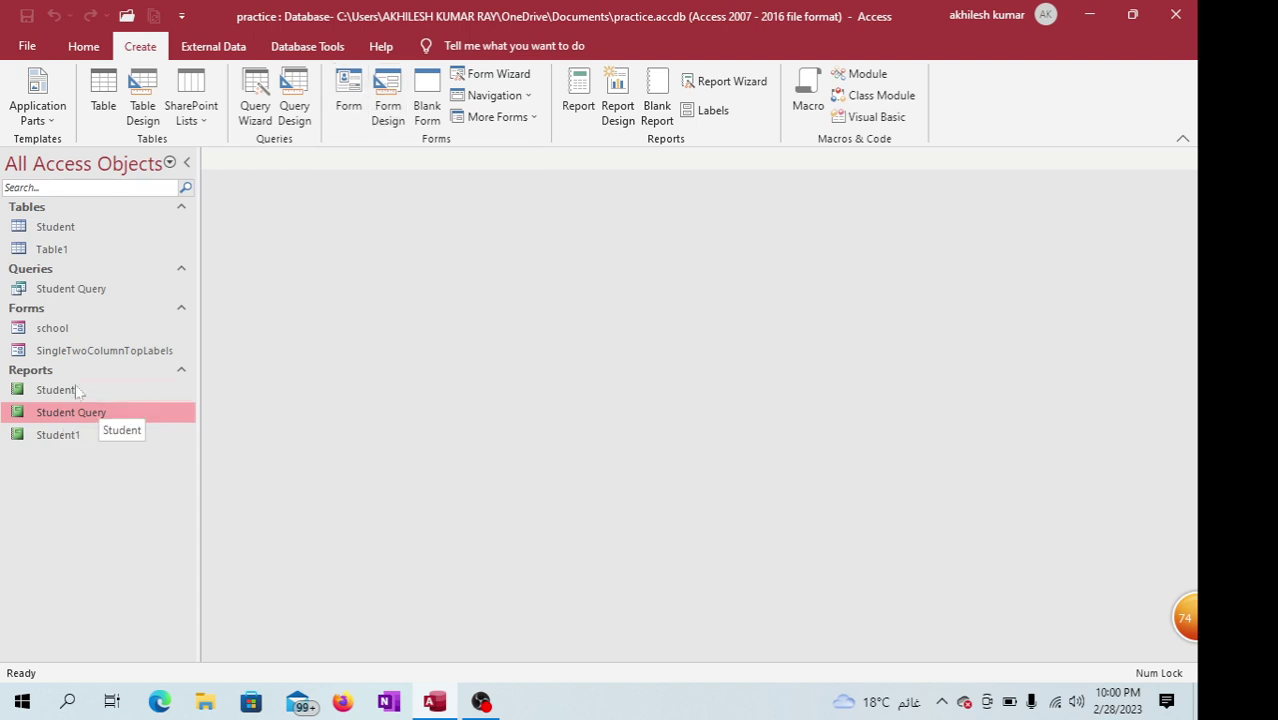
click(354, 100)
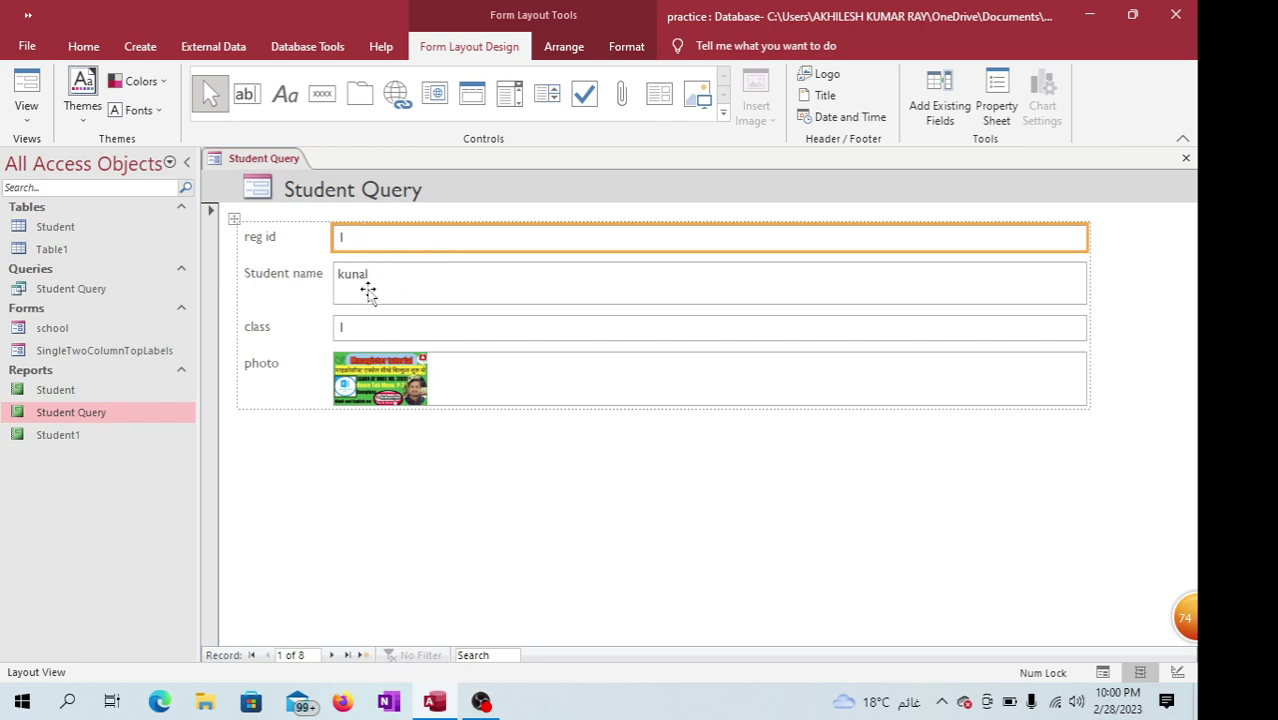
click(389, 334)
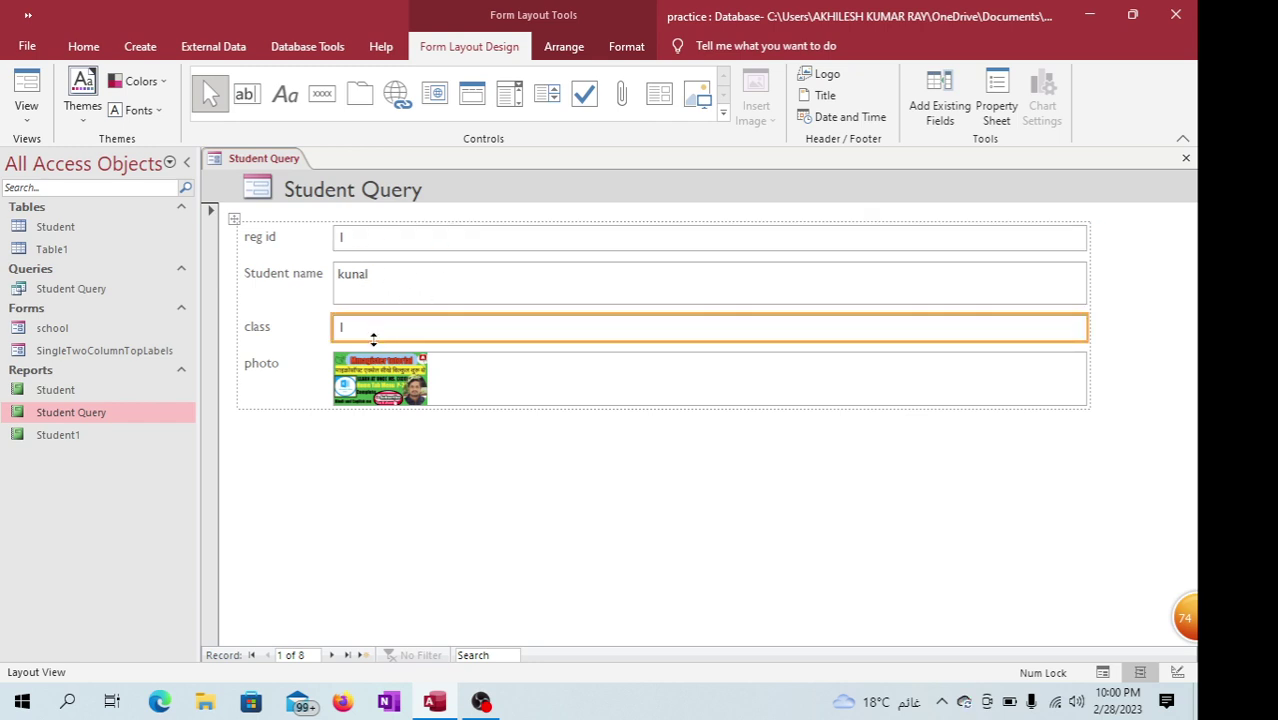
click(466, 380)
click(375, 290)
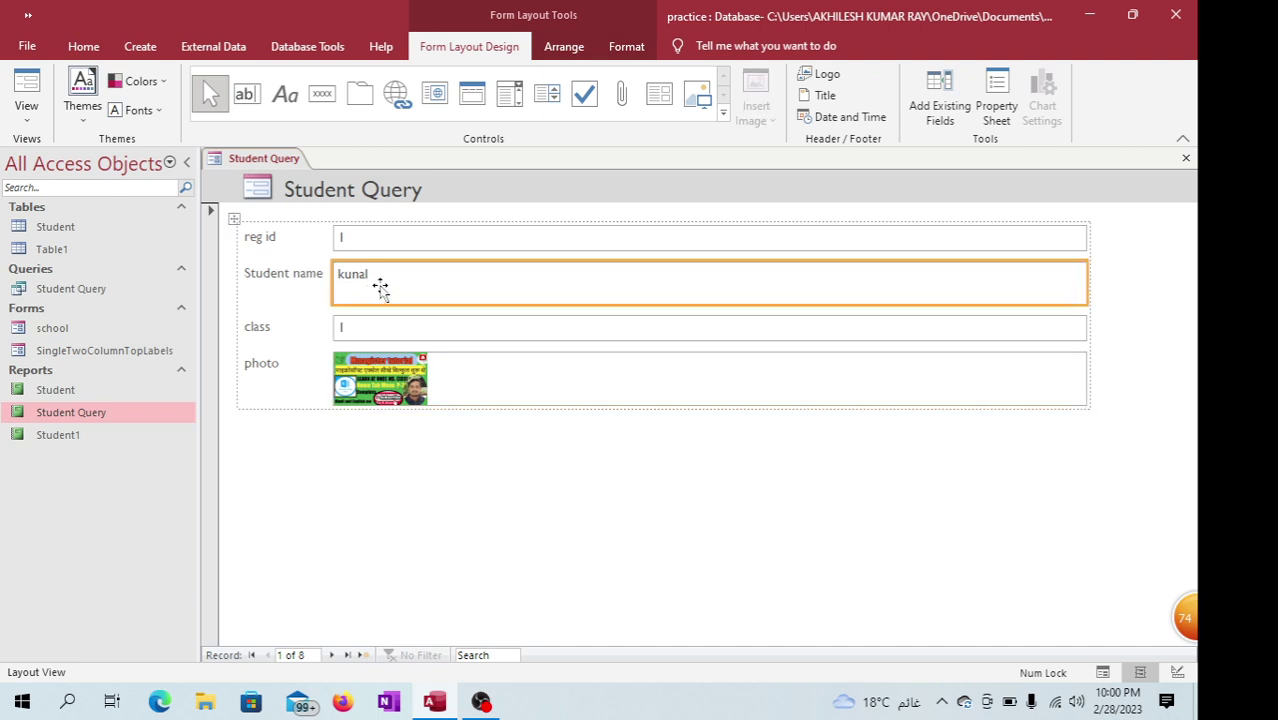
Switch the Student Query form to Design View and select the reg id label together with its text box
click(27, 108)
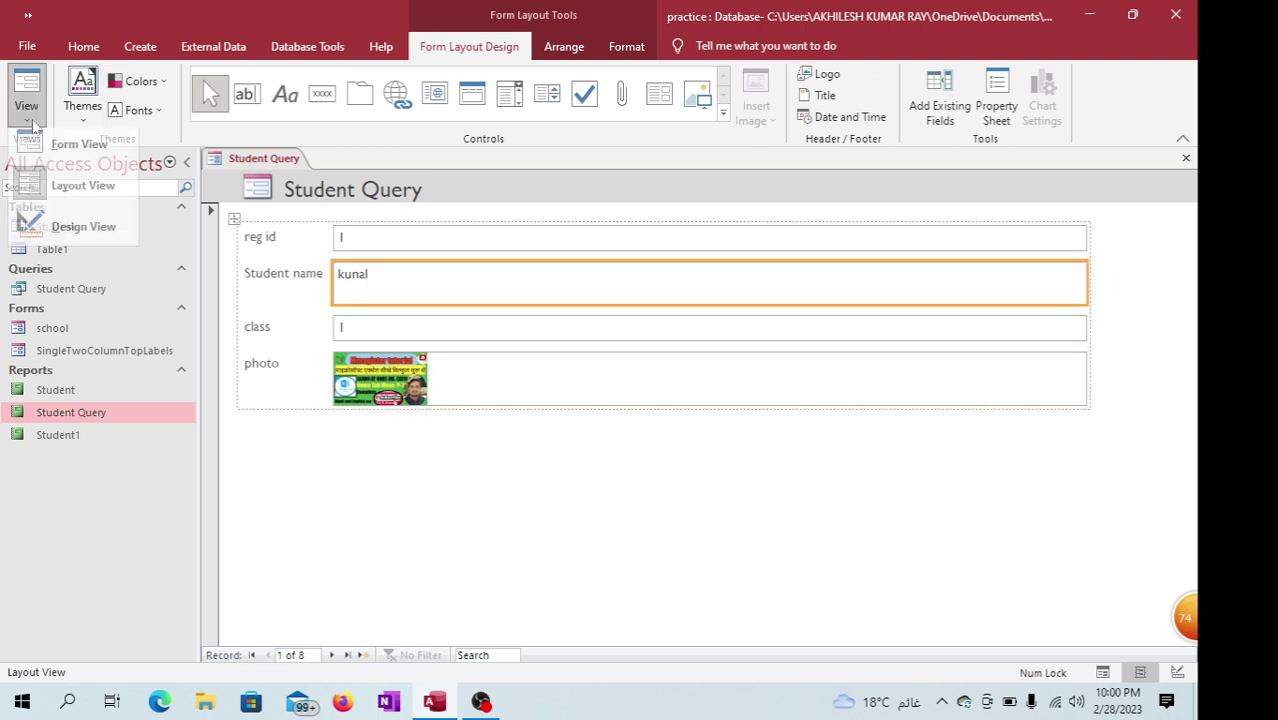
click(77, 200)
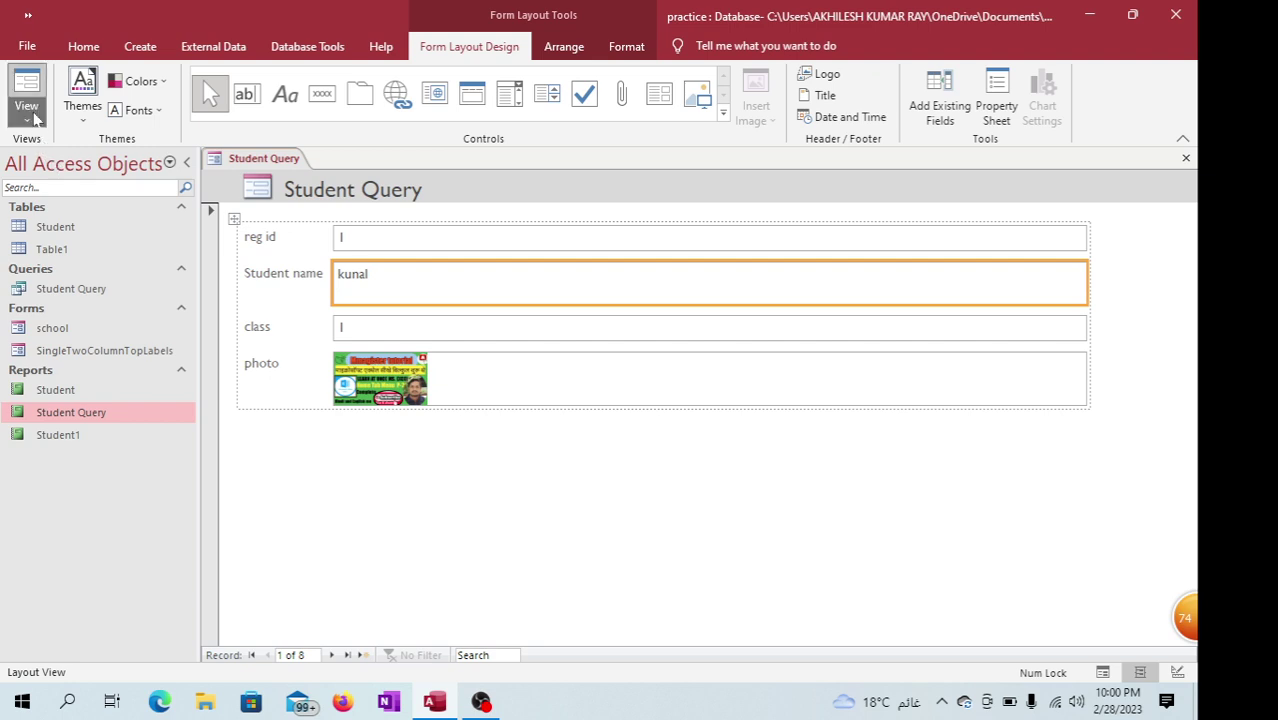
click(27, 100)
click(70, 234)
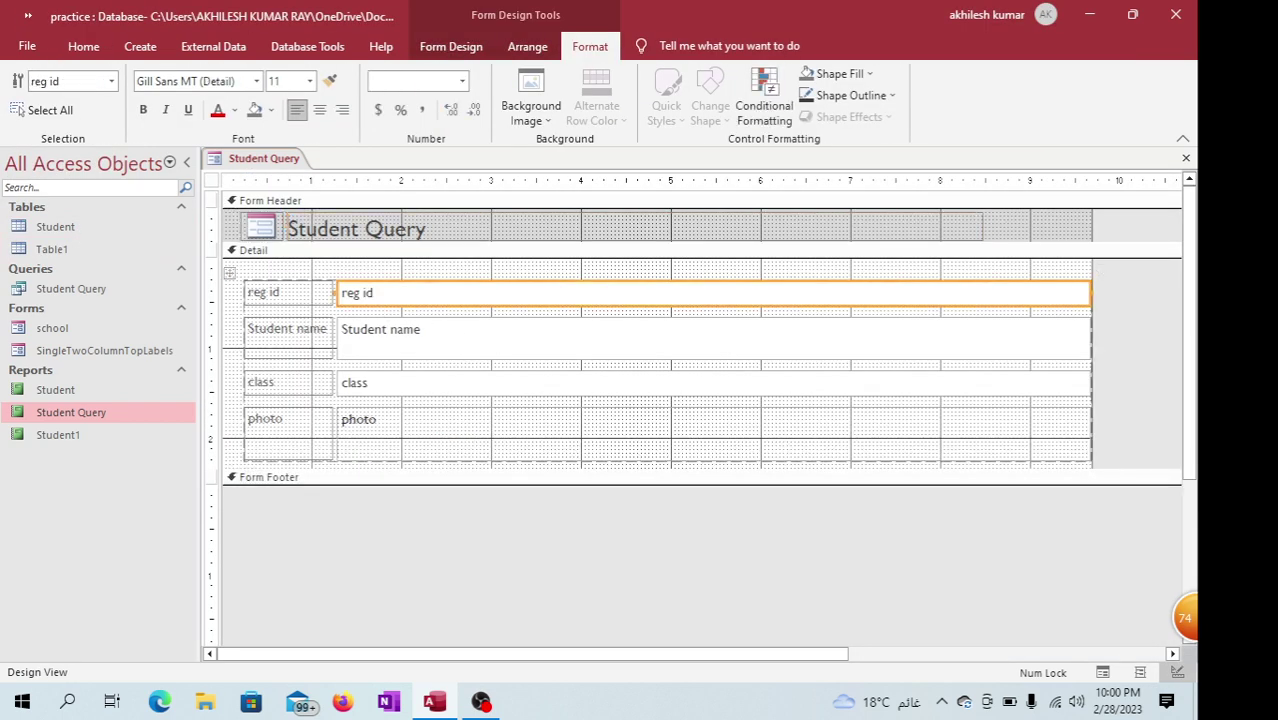
mouse_move(1092, 283)
mouse_down()
mouse_move(1016, 286)
mouse_move(1090, 286)
mouse_up()
click(286, 298)
shift+click(336, 291)
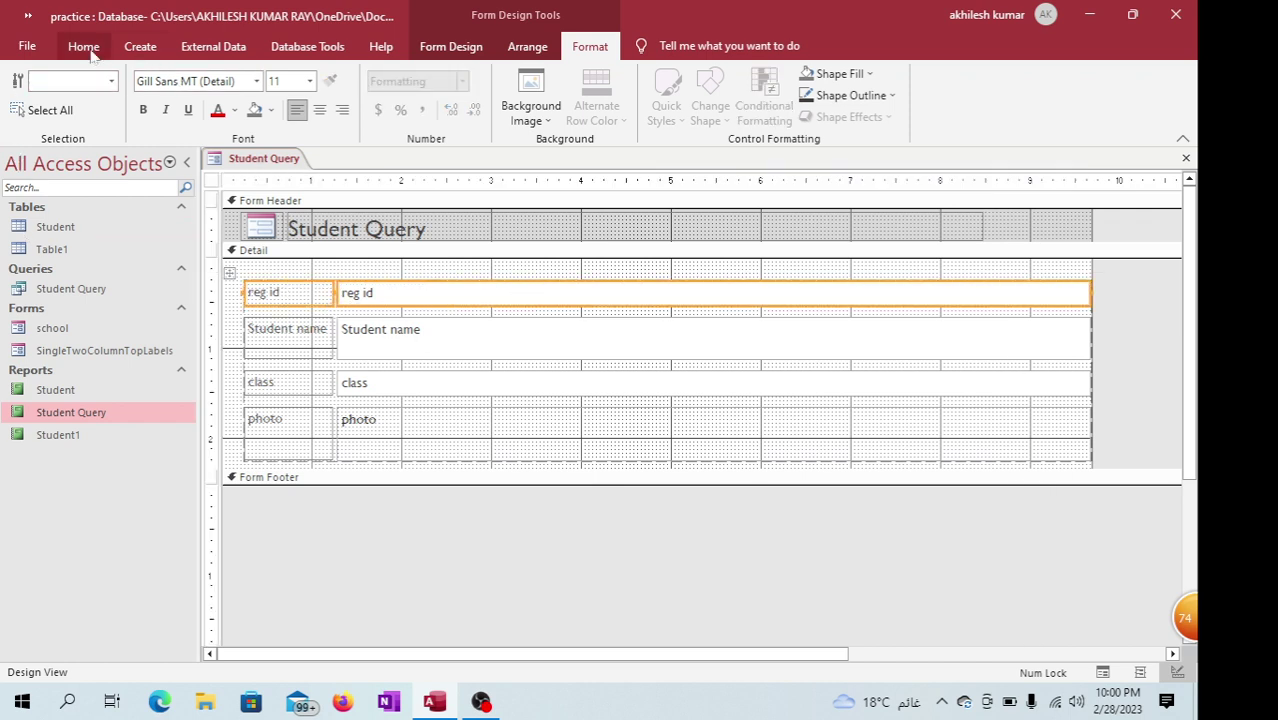
Return the Student Query form to Form View and try to enter 1 in reg id and letters after the class value
click(84, 46)
click(26, 100)
click(78, 155)
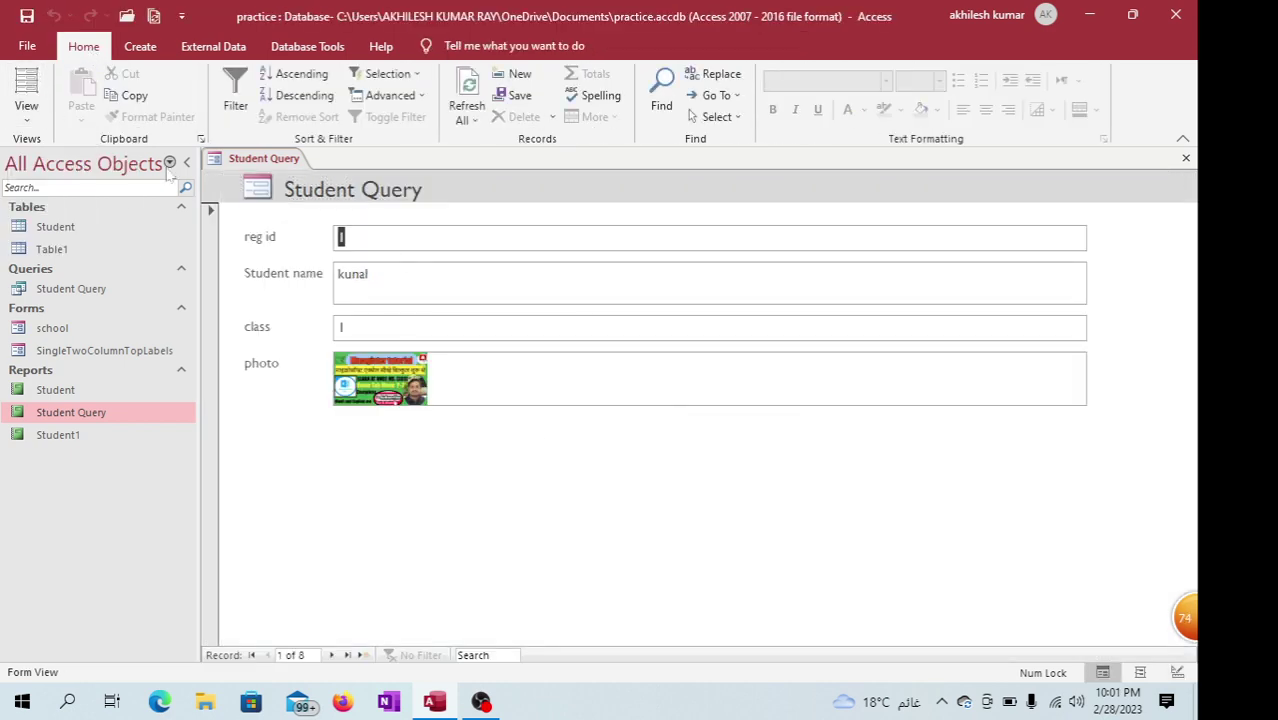
text(1)
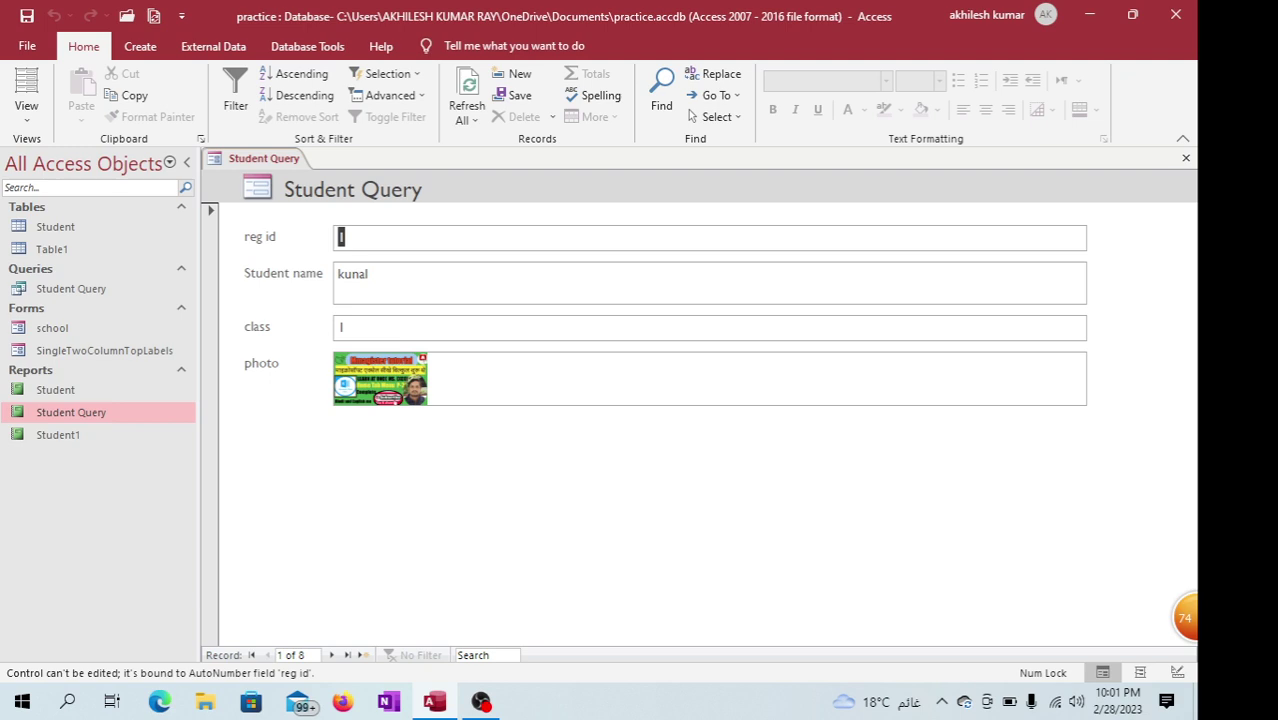
click(344, 327)
text(g)
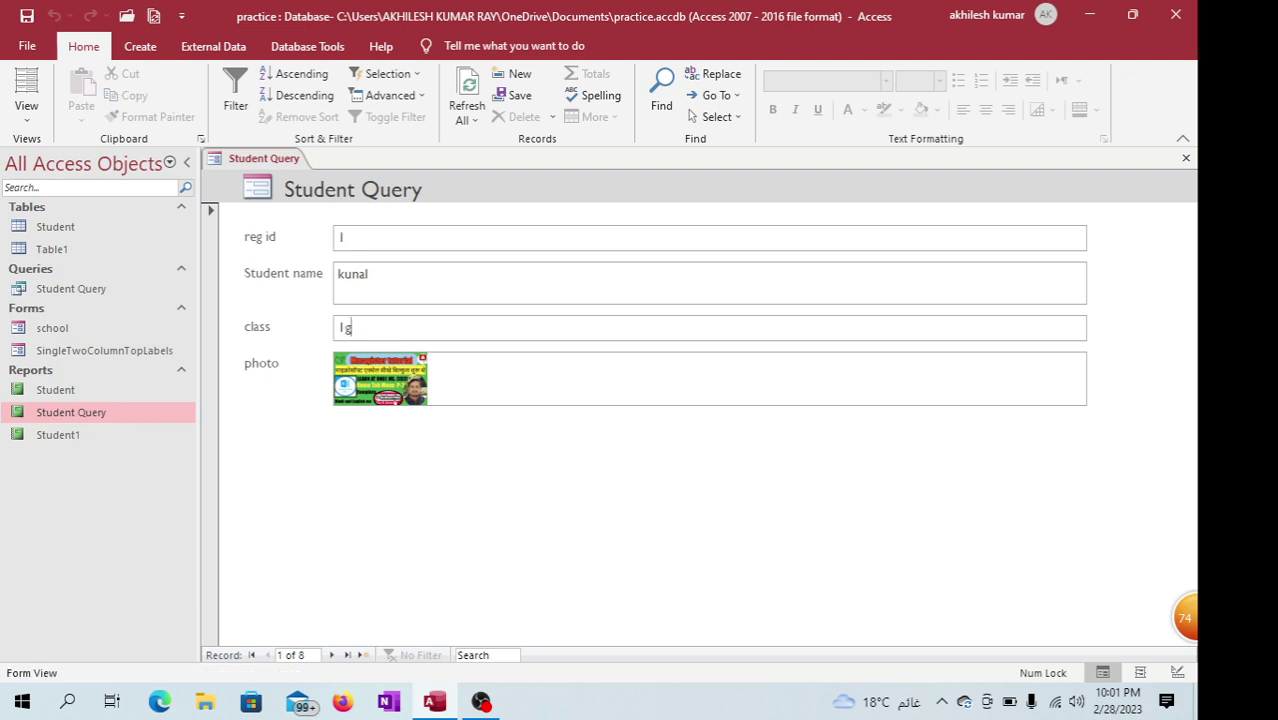
text(gfh)
click(405, 398)
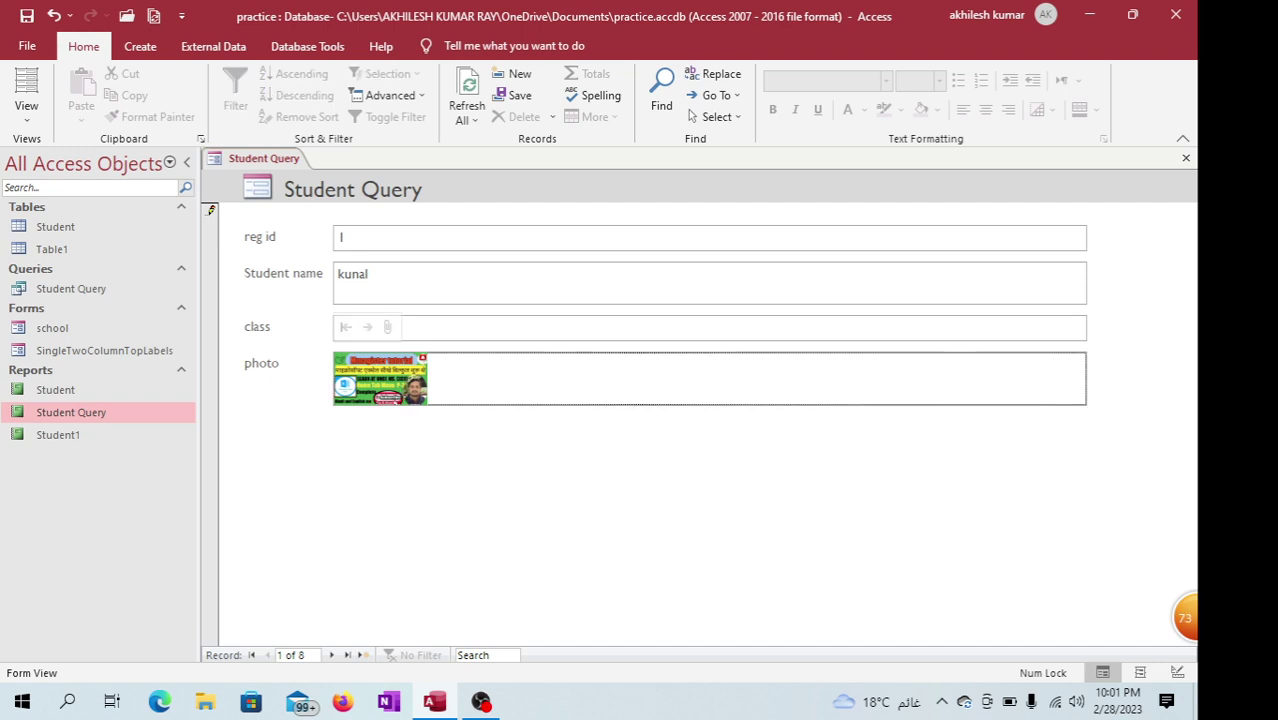
Close the Student Query form without saving its design
click(138, 48)
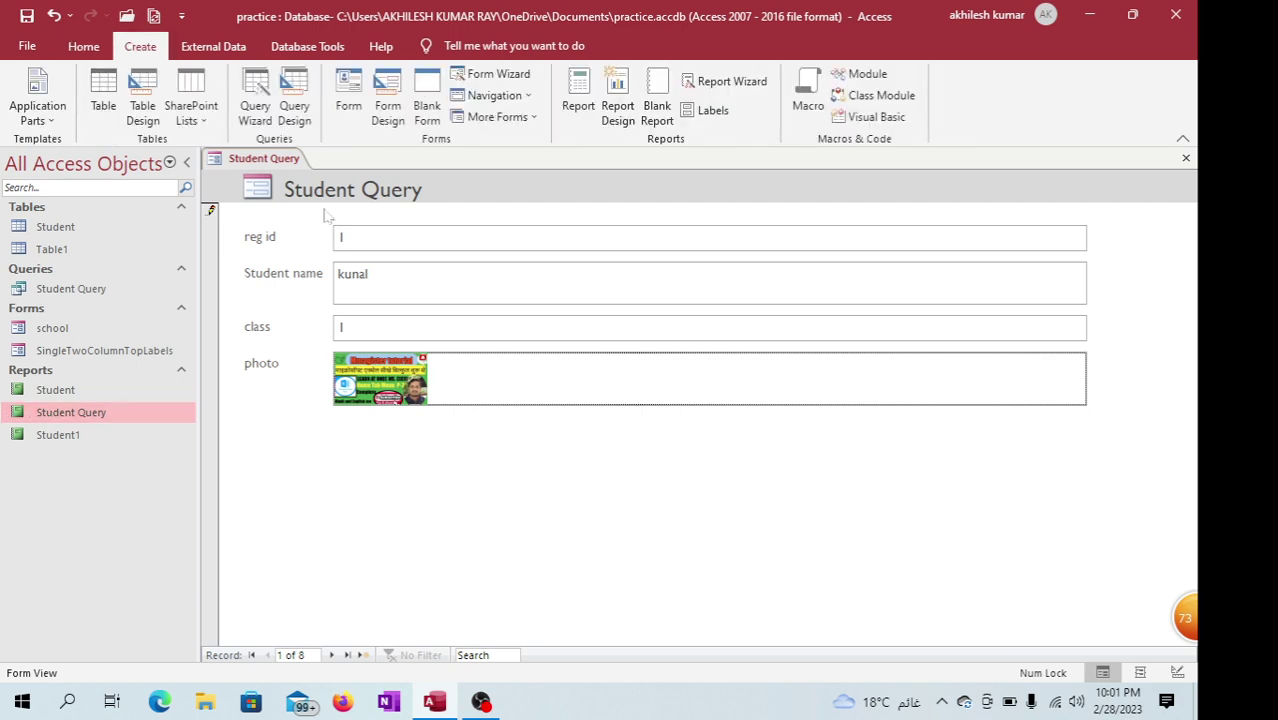
right_click(255, 158)
click(303, 188)
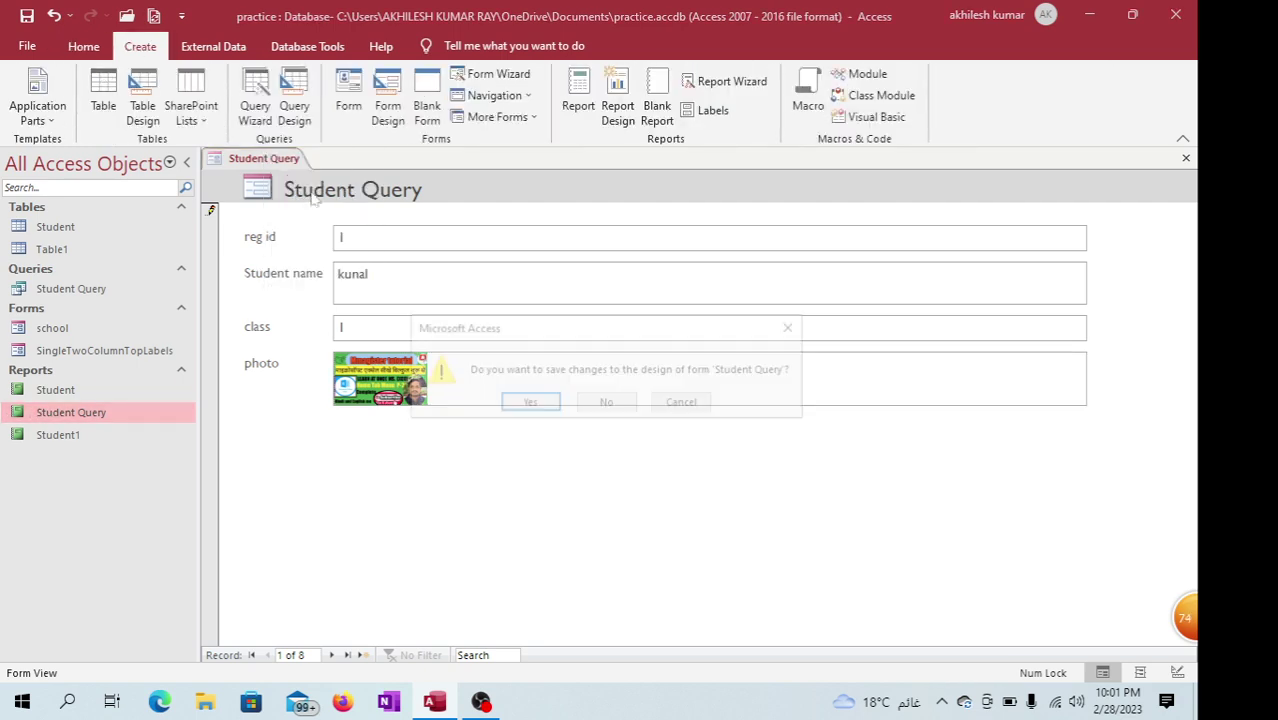
click(608, 403)
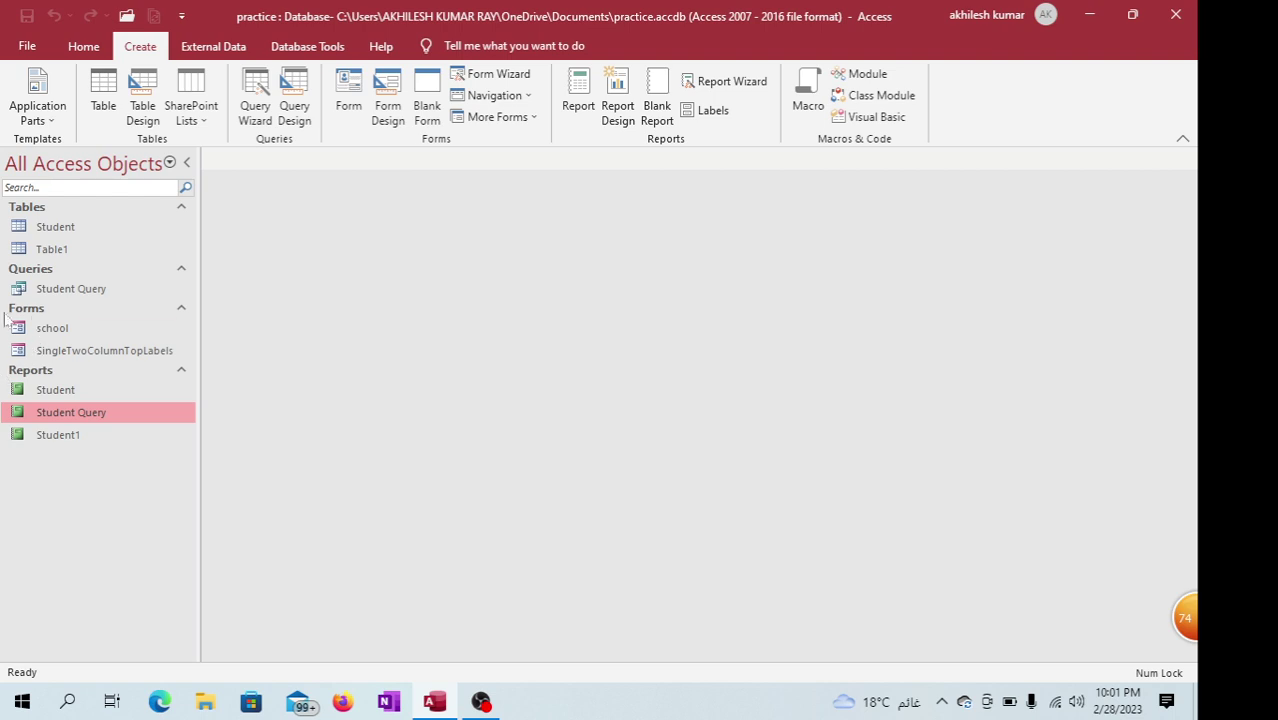
Open the school form and advance two records with the form's own next-record control
double_click(45, 330)
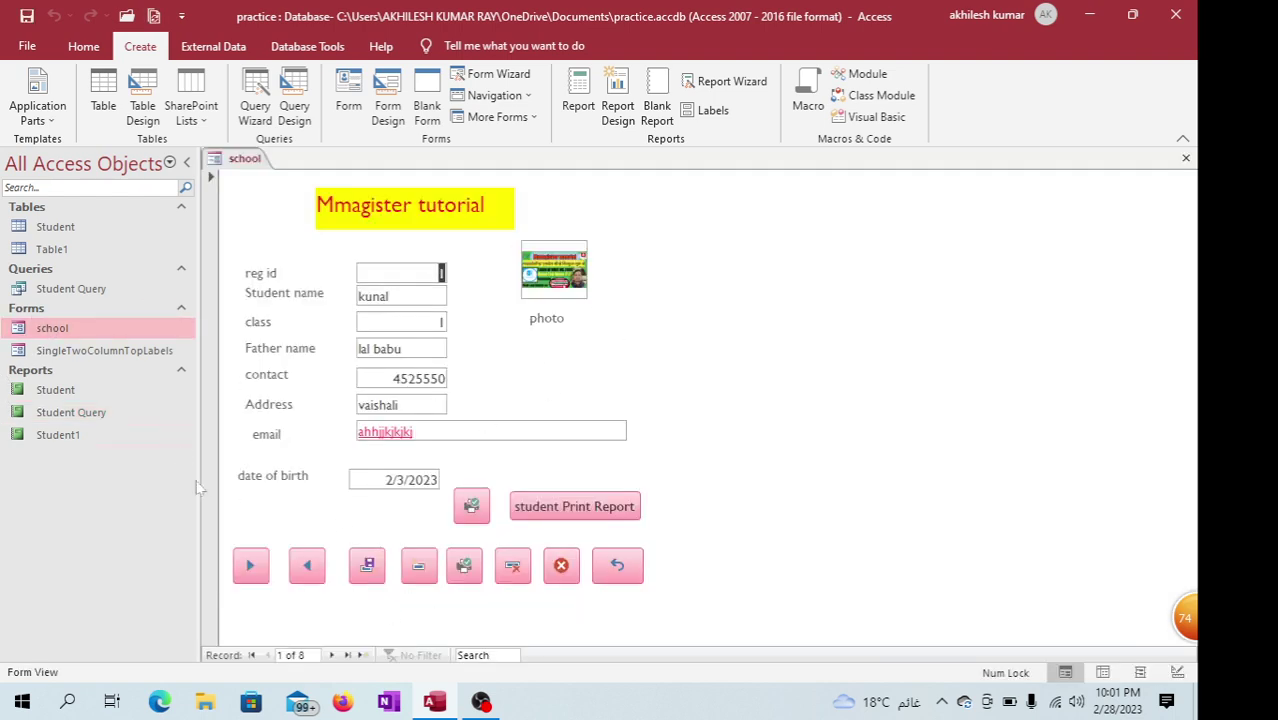
click(250, 566)
click(250, 566)
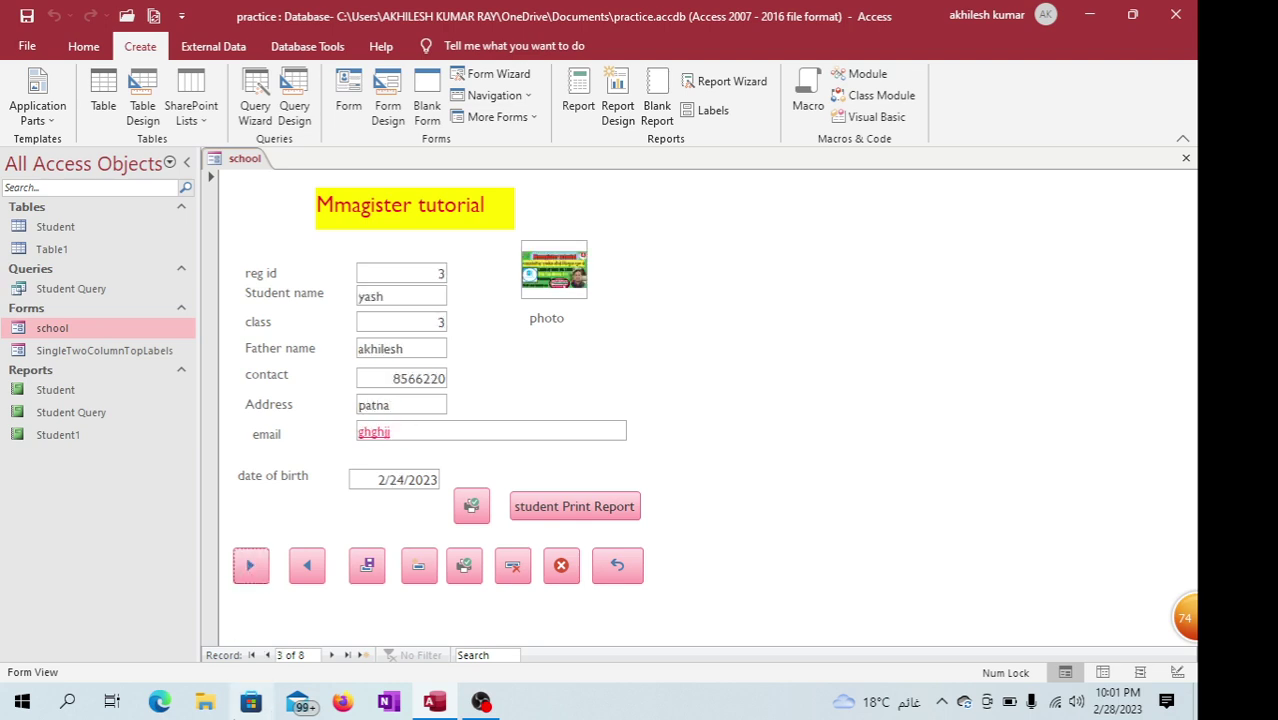
Open the SingleTwoColumnTopLabels form to view its layout, and close it again
click(62, 352)
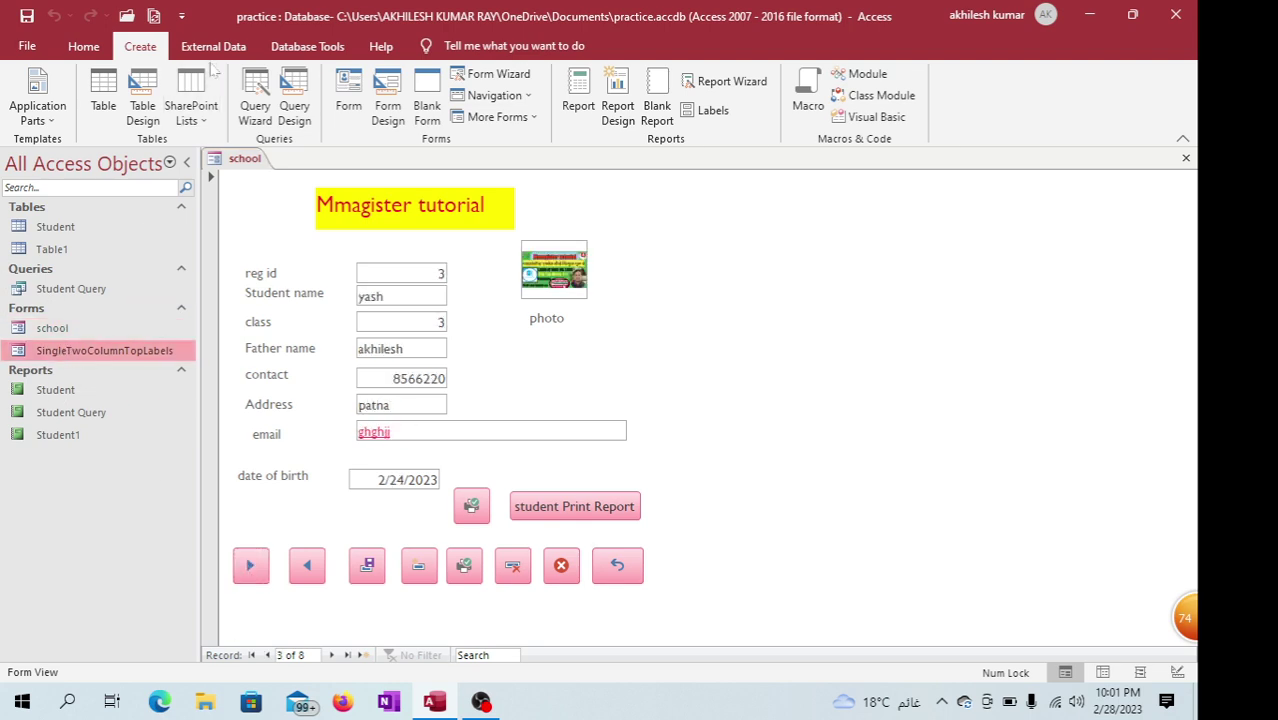
double_click(96, 356)
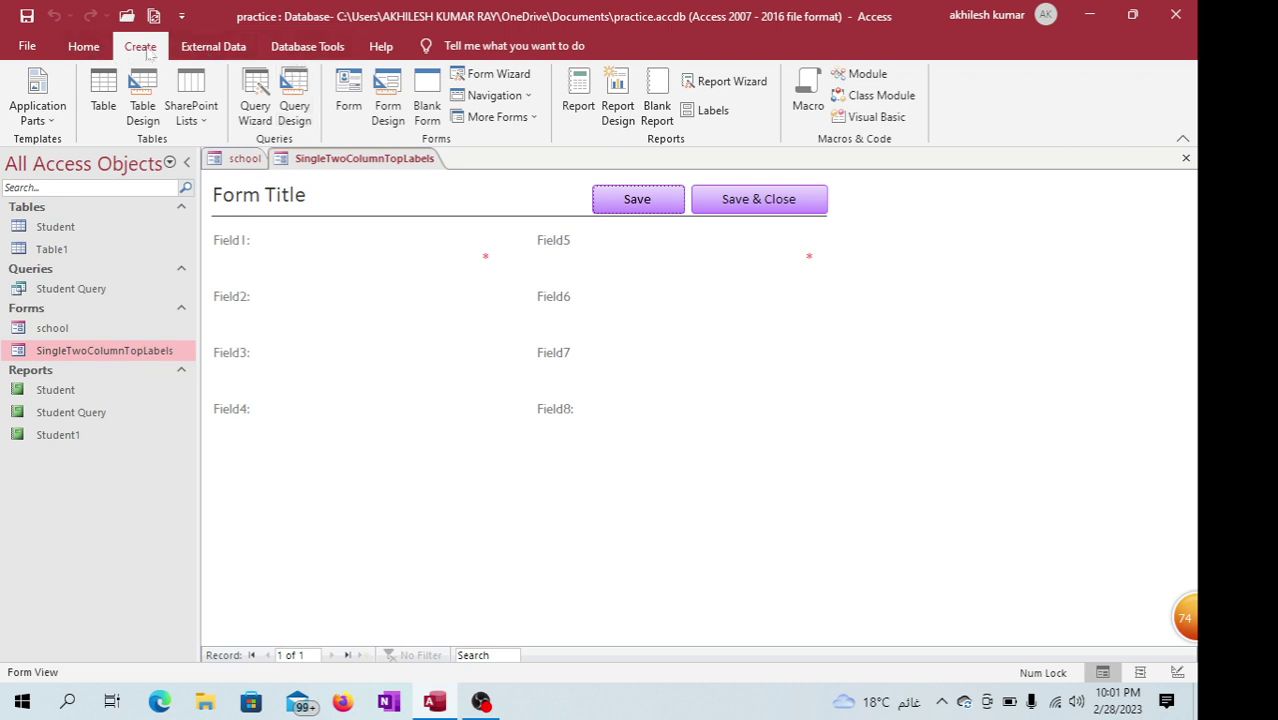
right_click(332, 160)
click(365, 191)
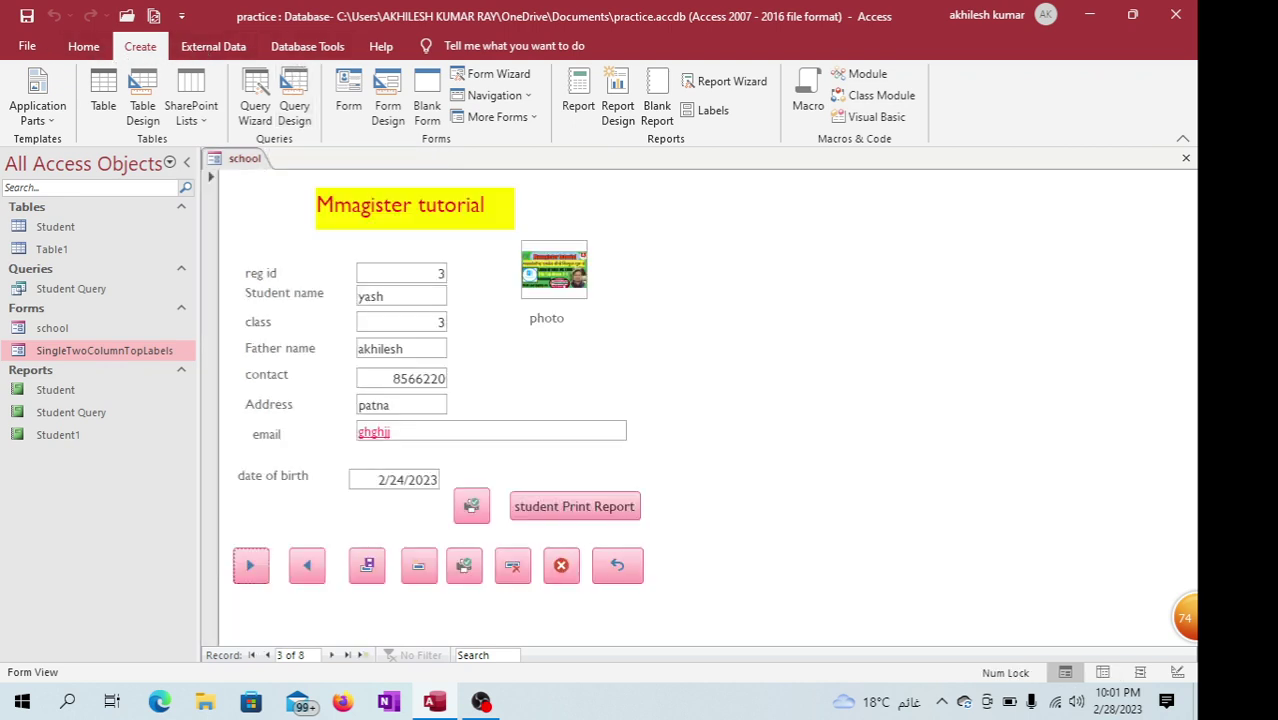
Close the school form and start a new blank form in Design View
right_click(248, 162)
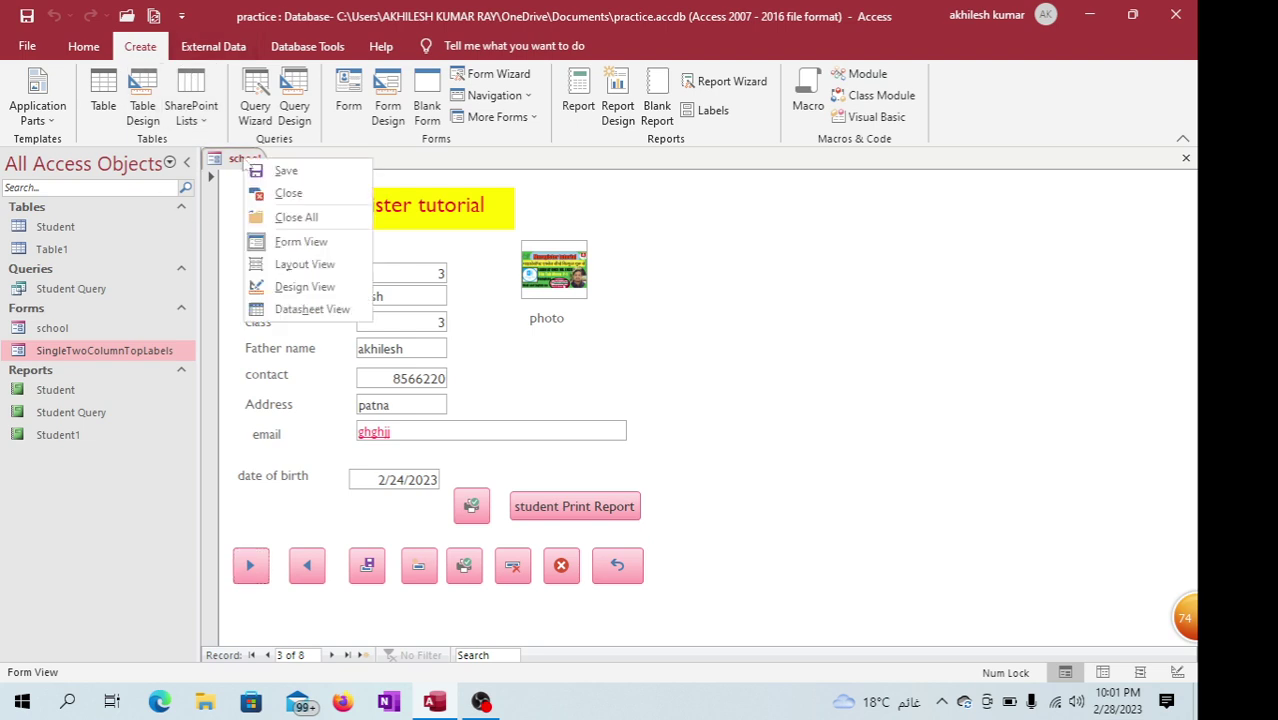
click(286, 194)
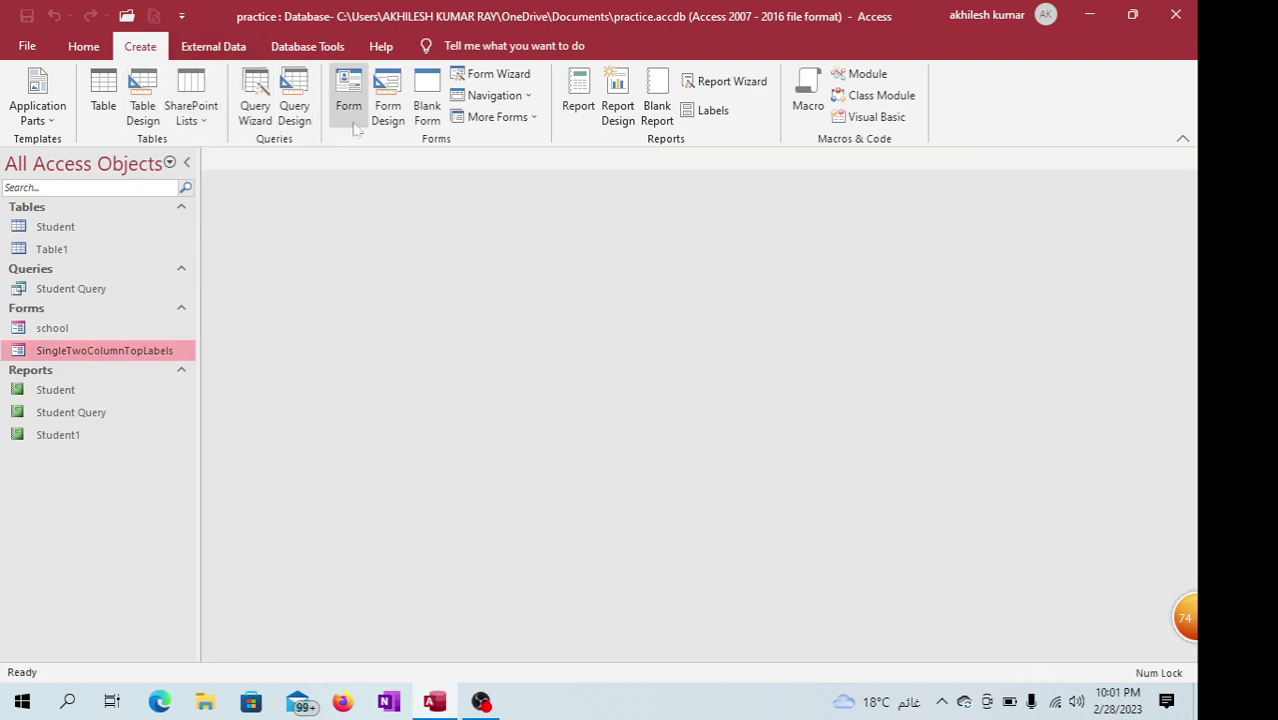
click(389, 112)
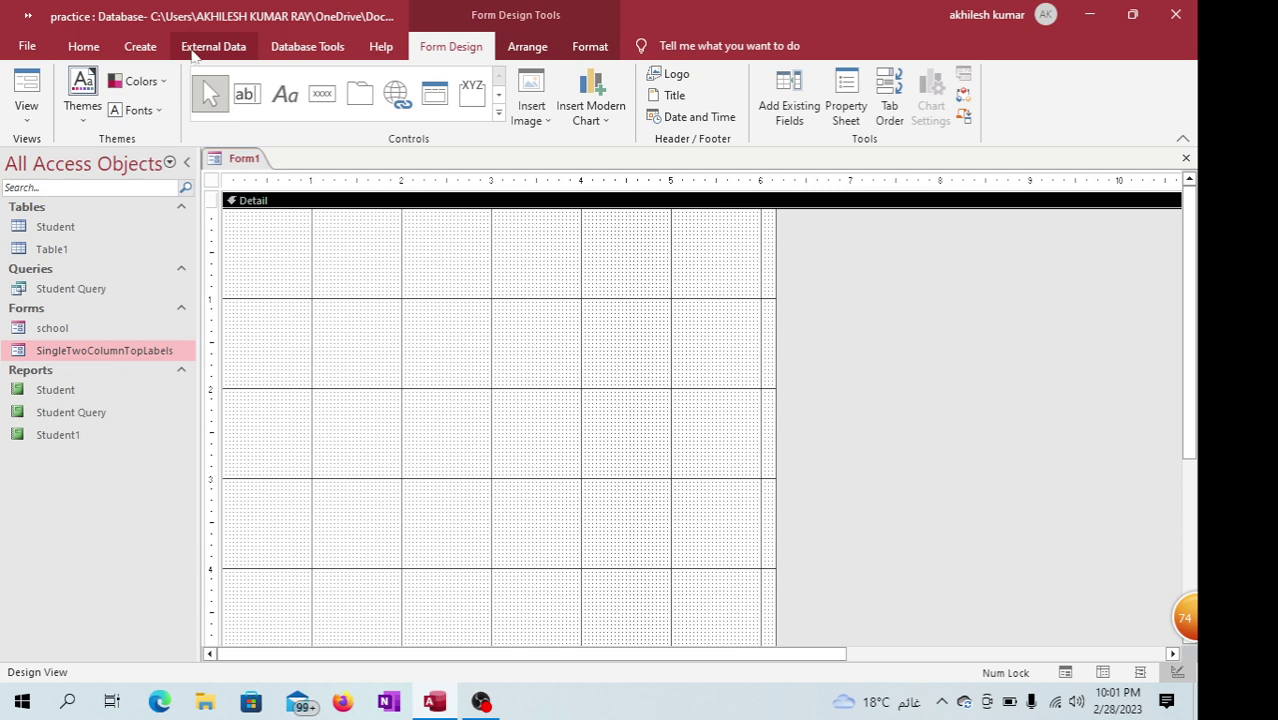
Draw a command button about 0.75 inch wide in the Detail section and dismiss its wizard without assigning an action
click(325, 100)
drag(313, 406, 379, 467)
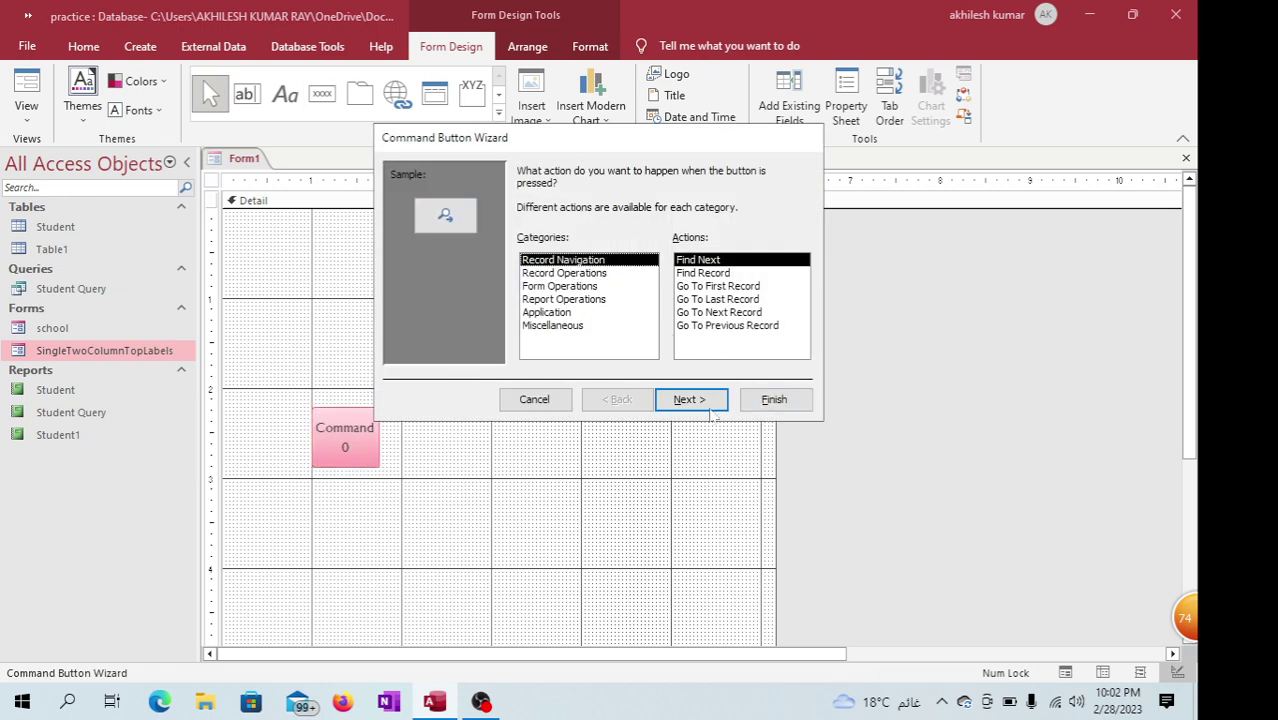
click(558, 401)
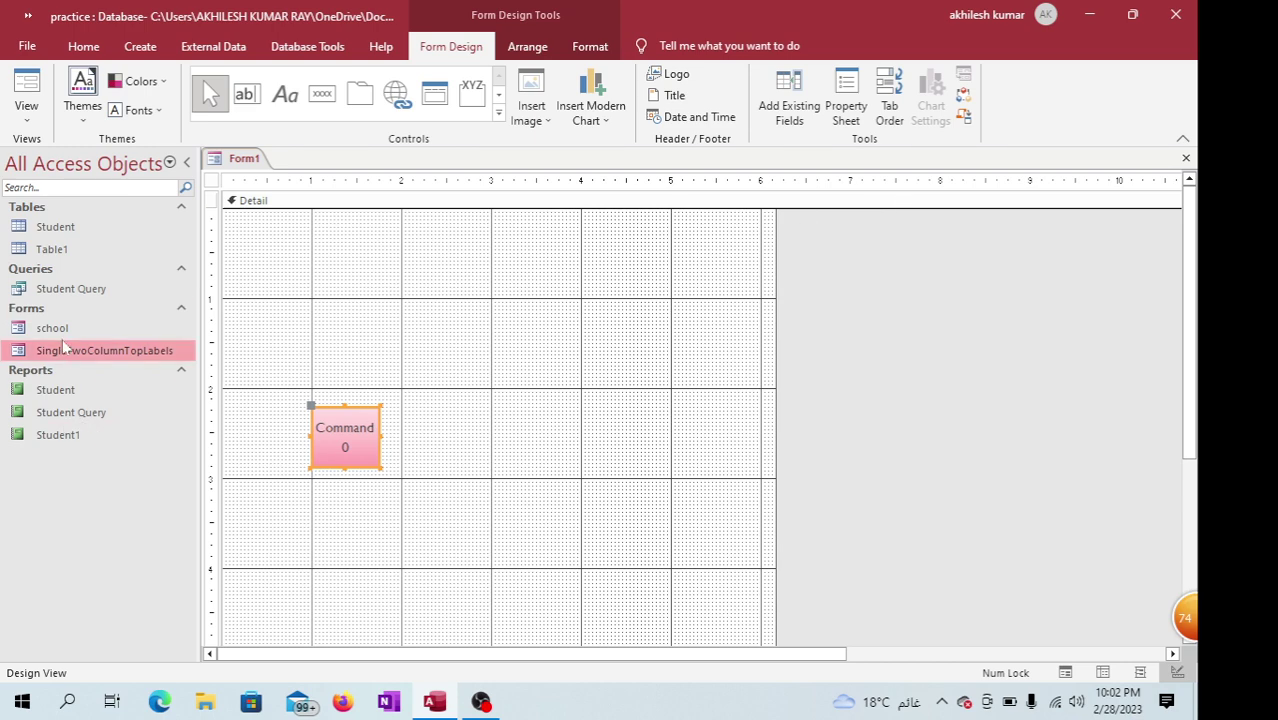
Open the Student Query report, switch it to Layout View and return it to Report View
double_click(62, 413)
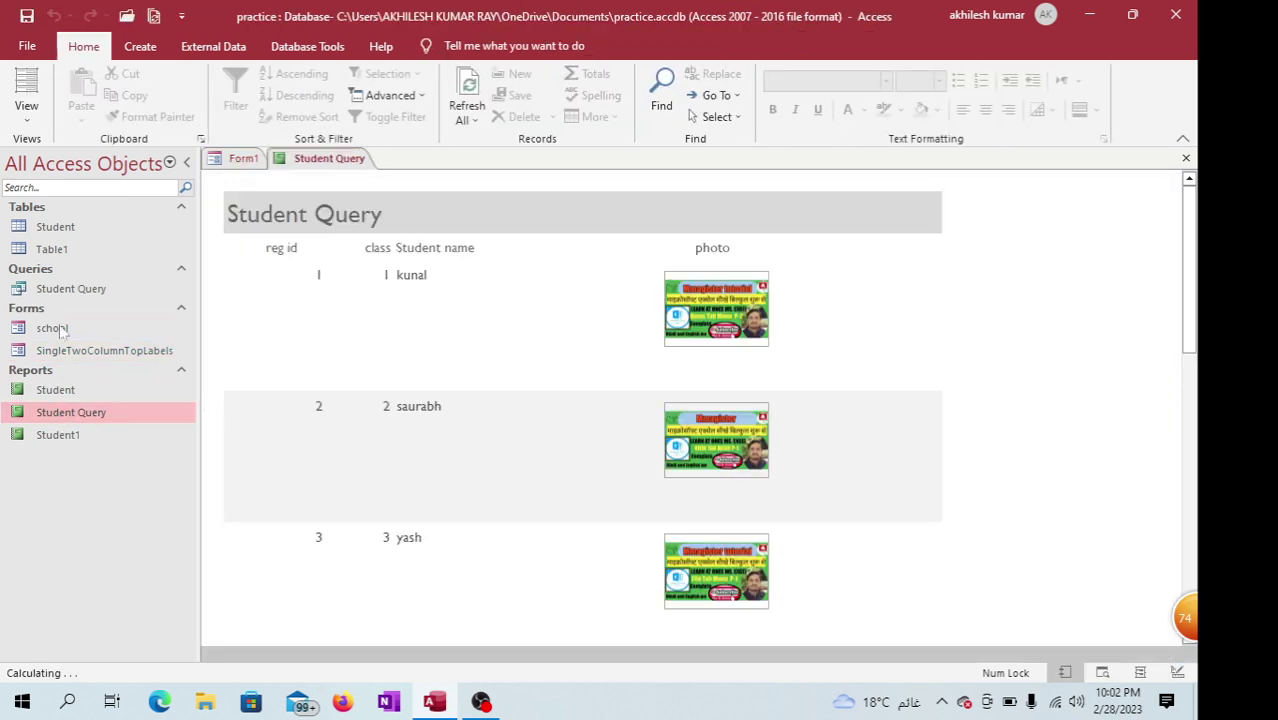
click(26, 108)
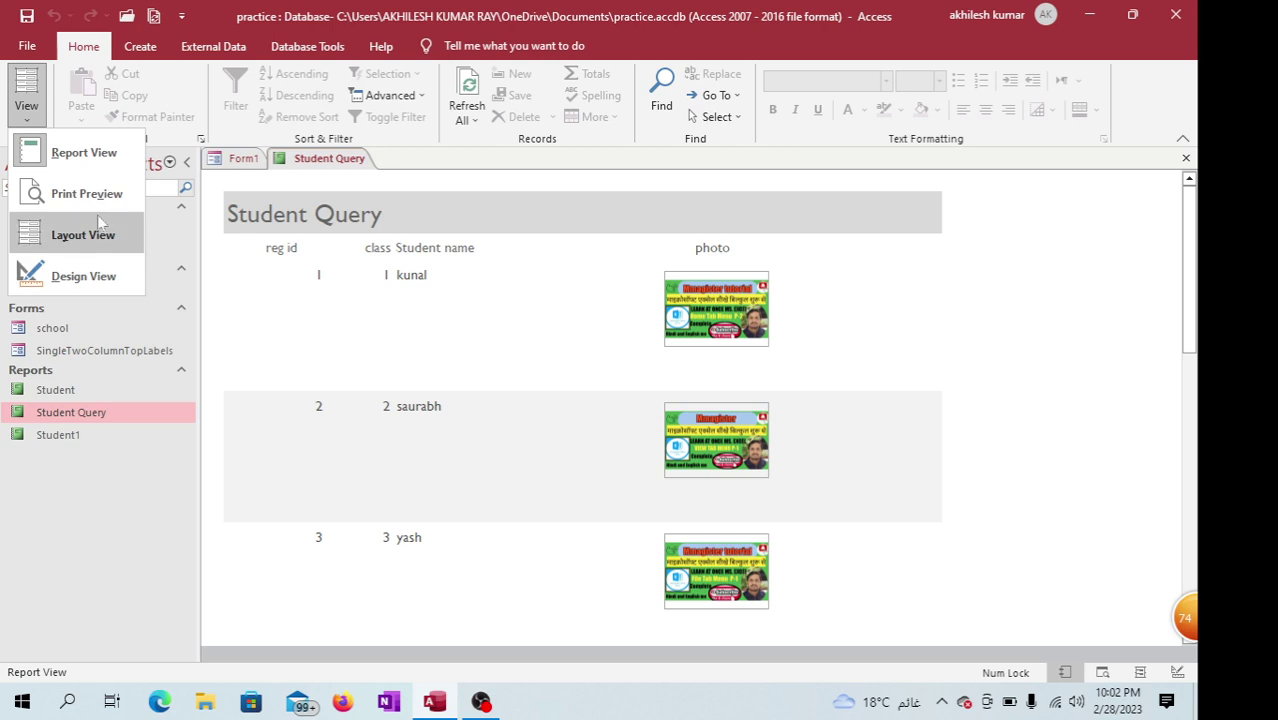
click(100, 234)
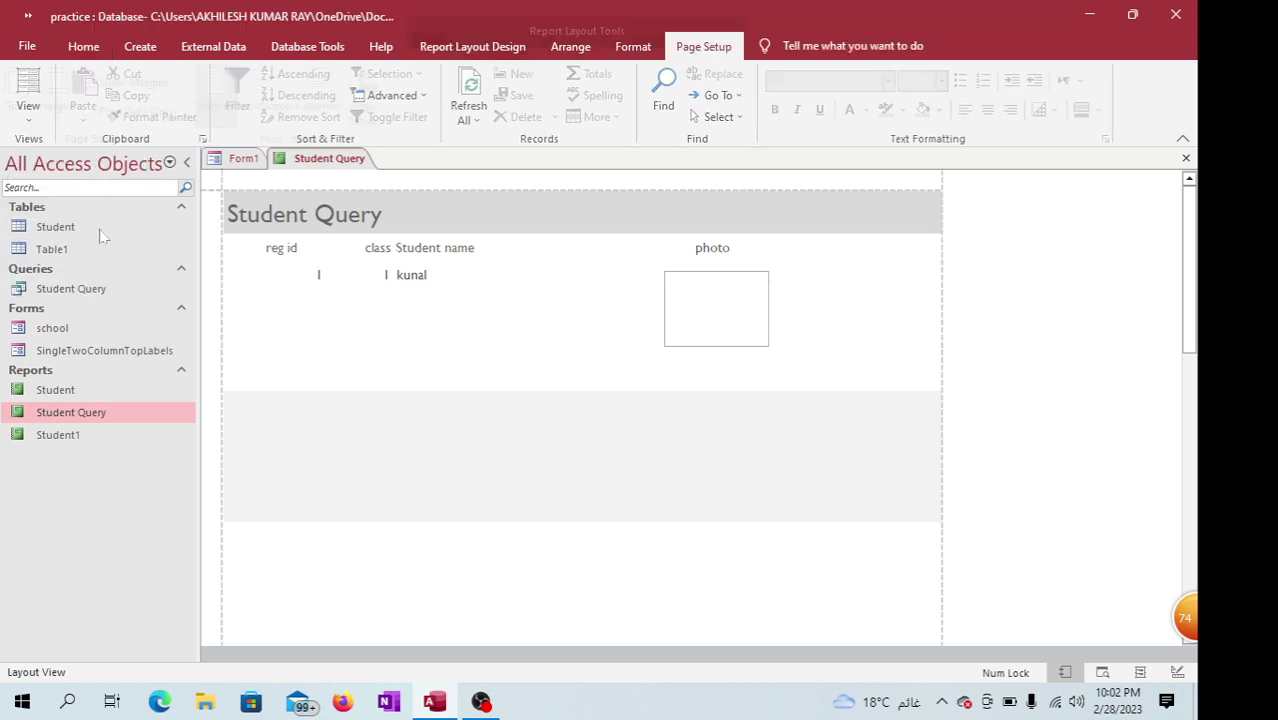
click(98, 52)
click(26, 110)
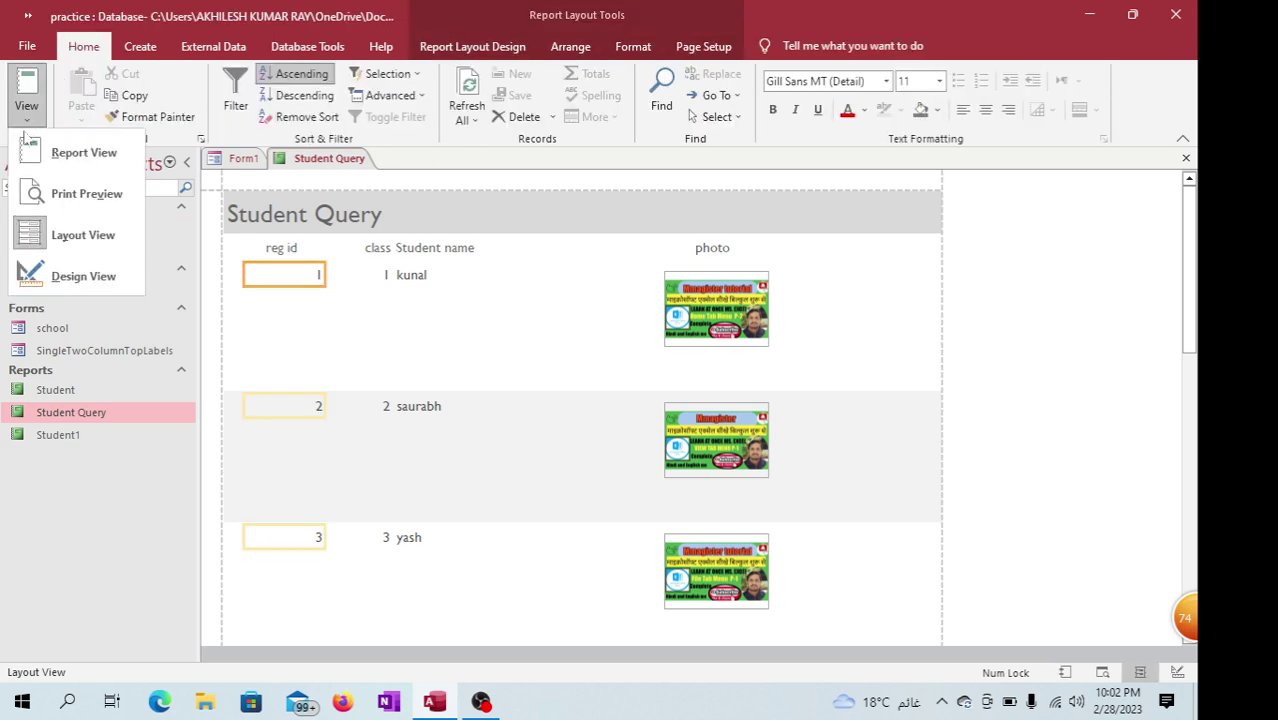
click(66, 155)
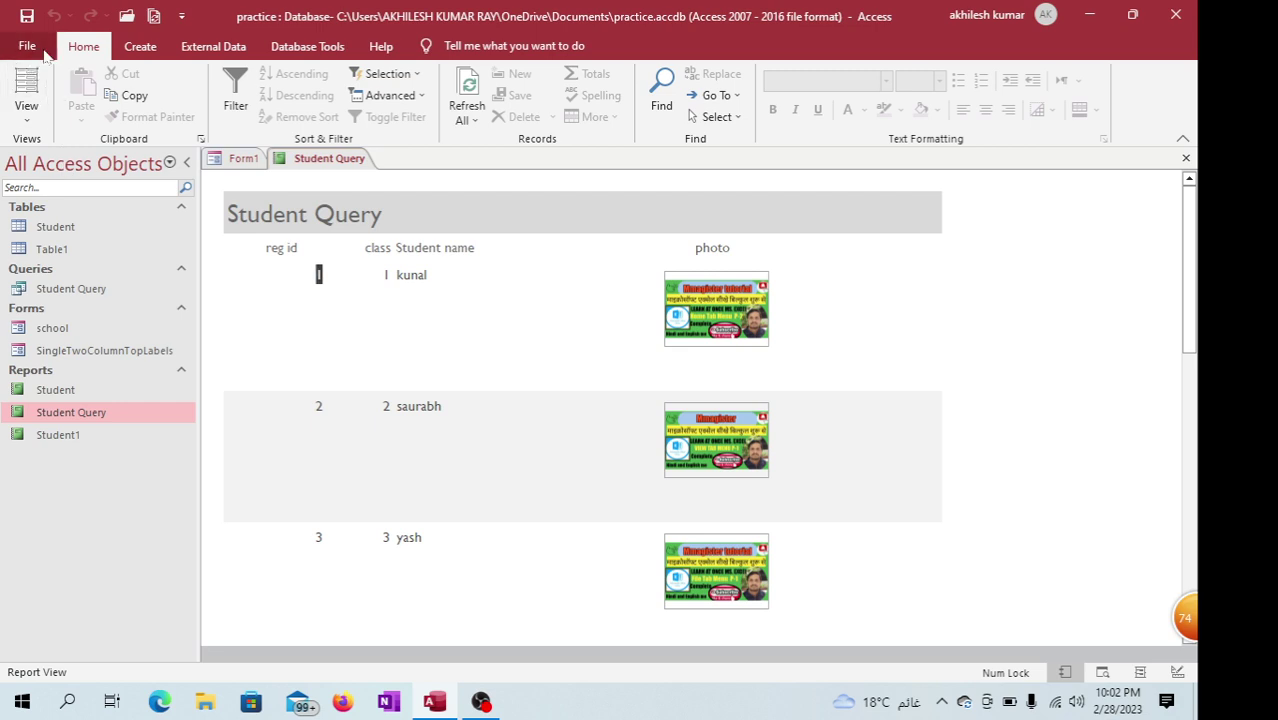
Switch the Student Query report to Layout View and on to Design View to examine its sections
click(26, 110)
click(58, 240)
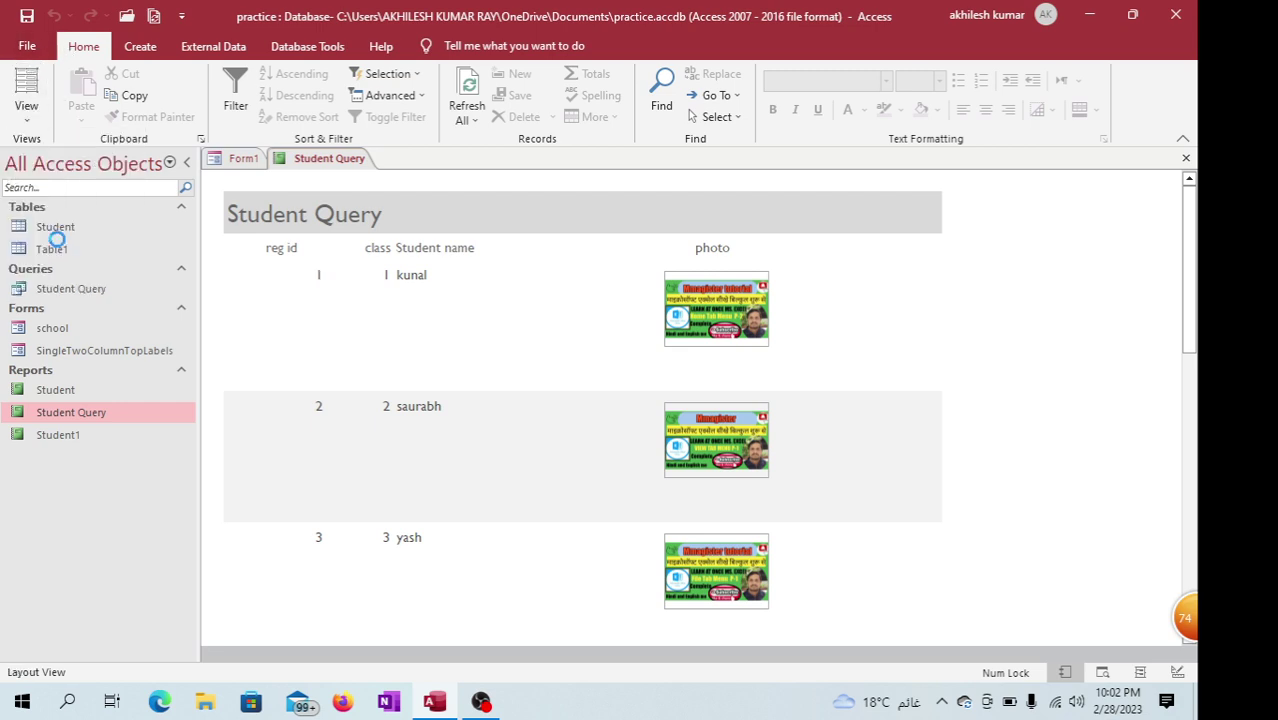
click(26, 110)
click(88, 285)
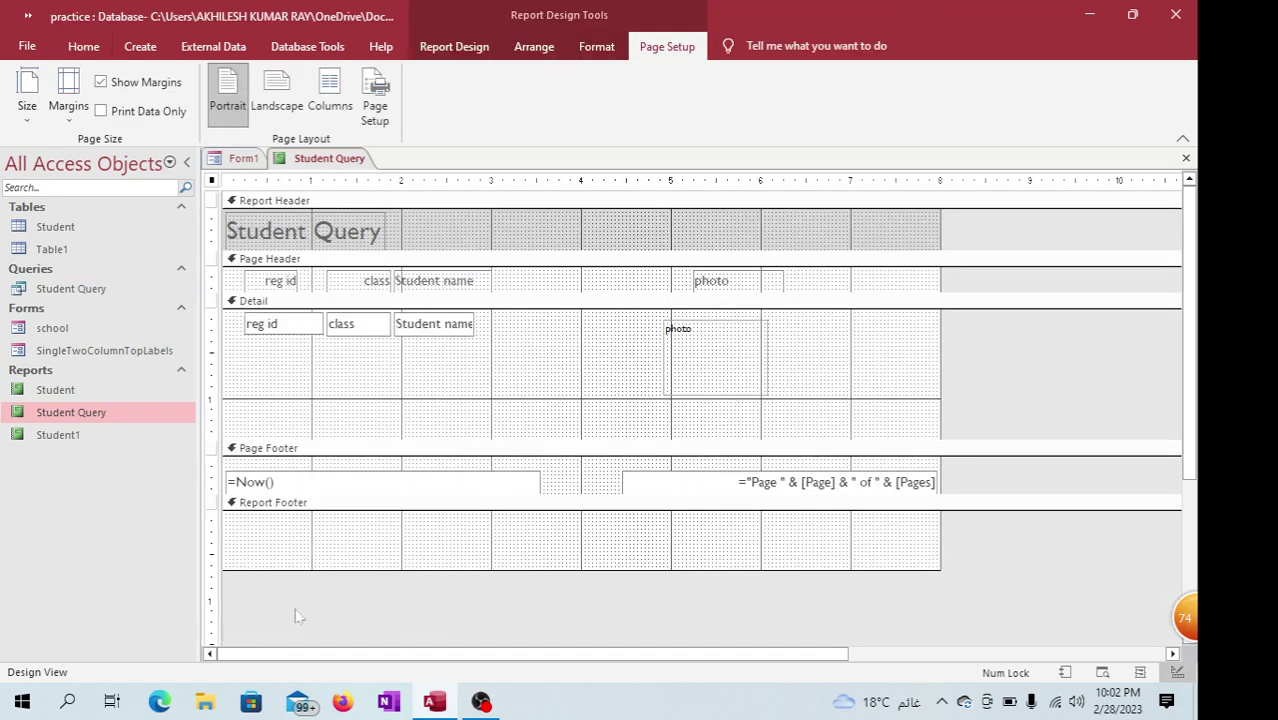
Open the Table1 and Student tables to view their records
double_click(53, 256)
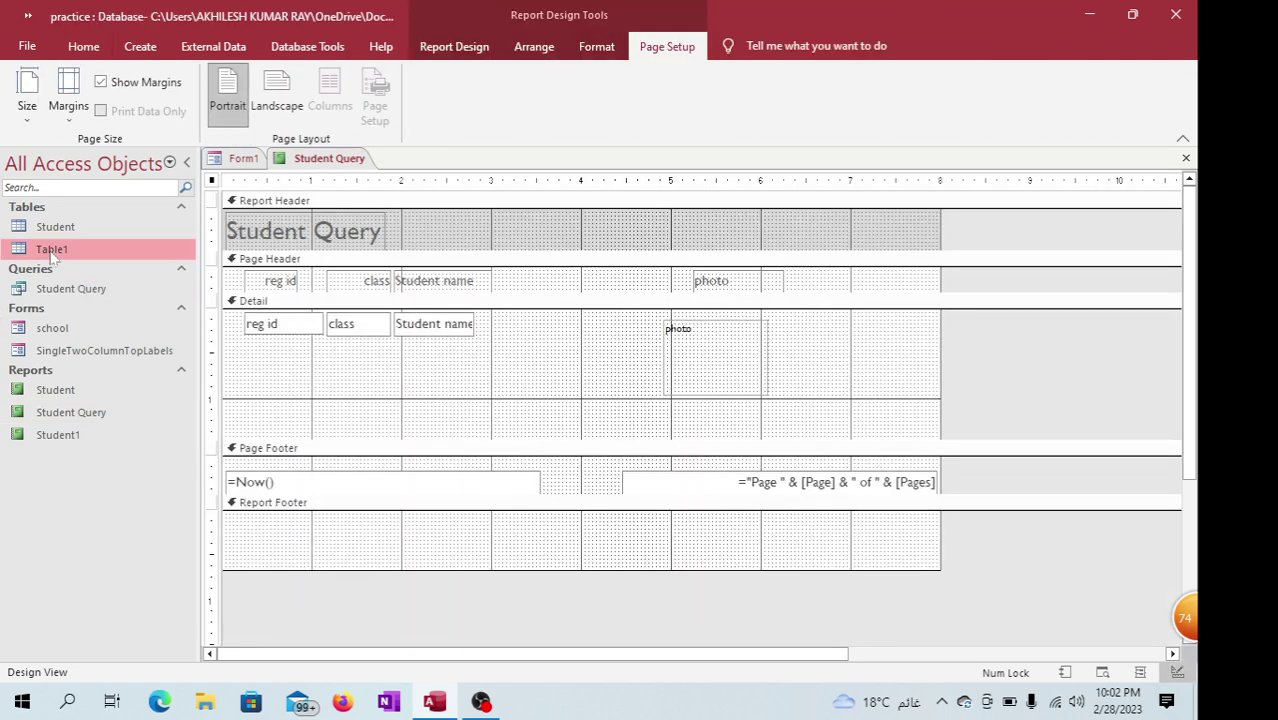
click(57, 227)
double_click(57, 227)
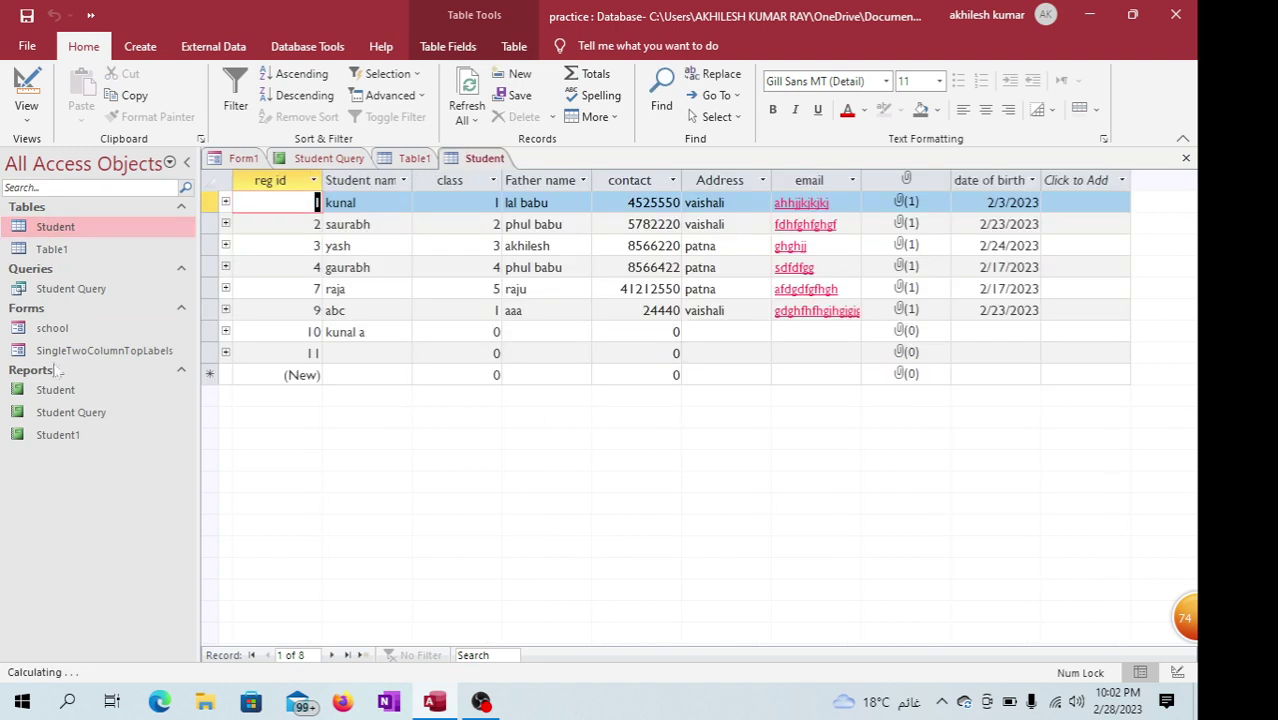
Open the school form, try to go back a record with its own navigation control, and advance one record
double_click(48, 332)
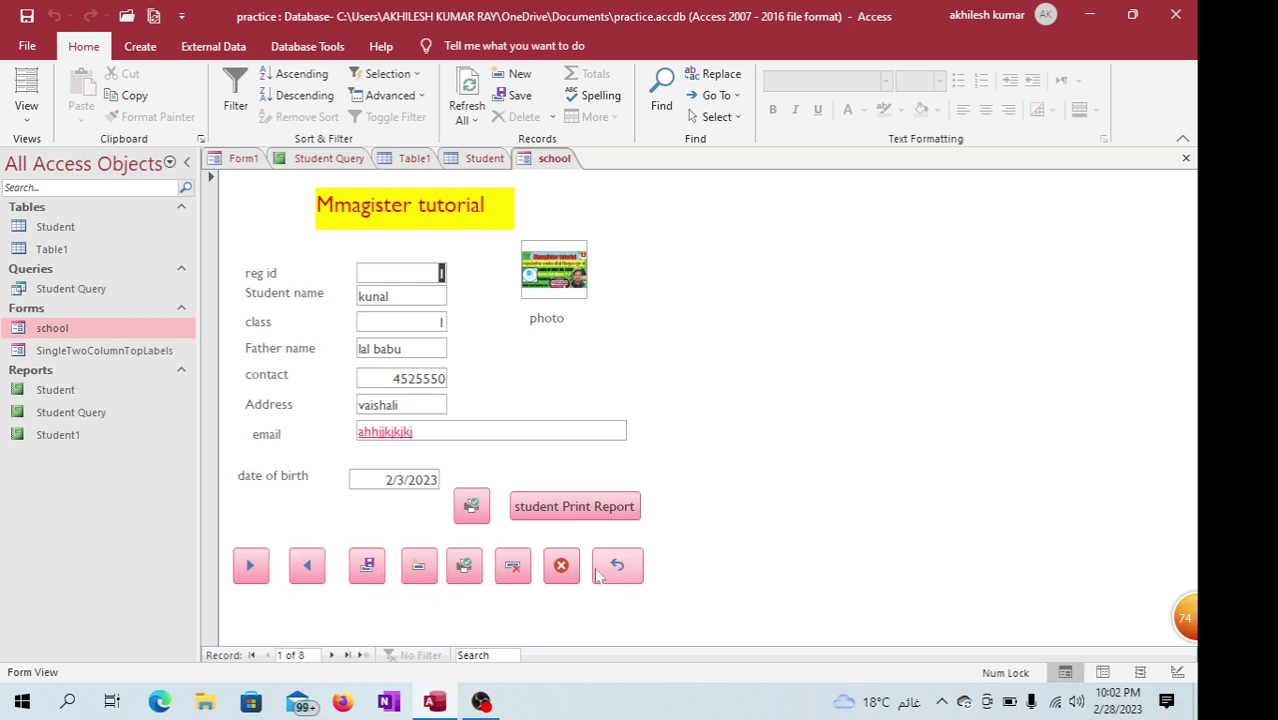
click(300, 572)
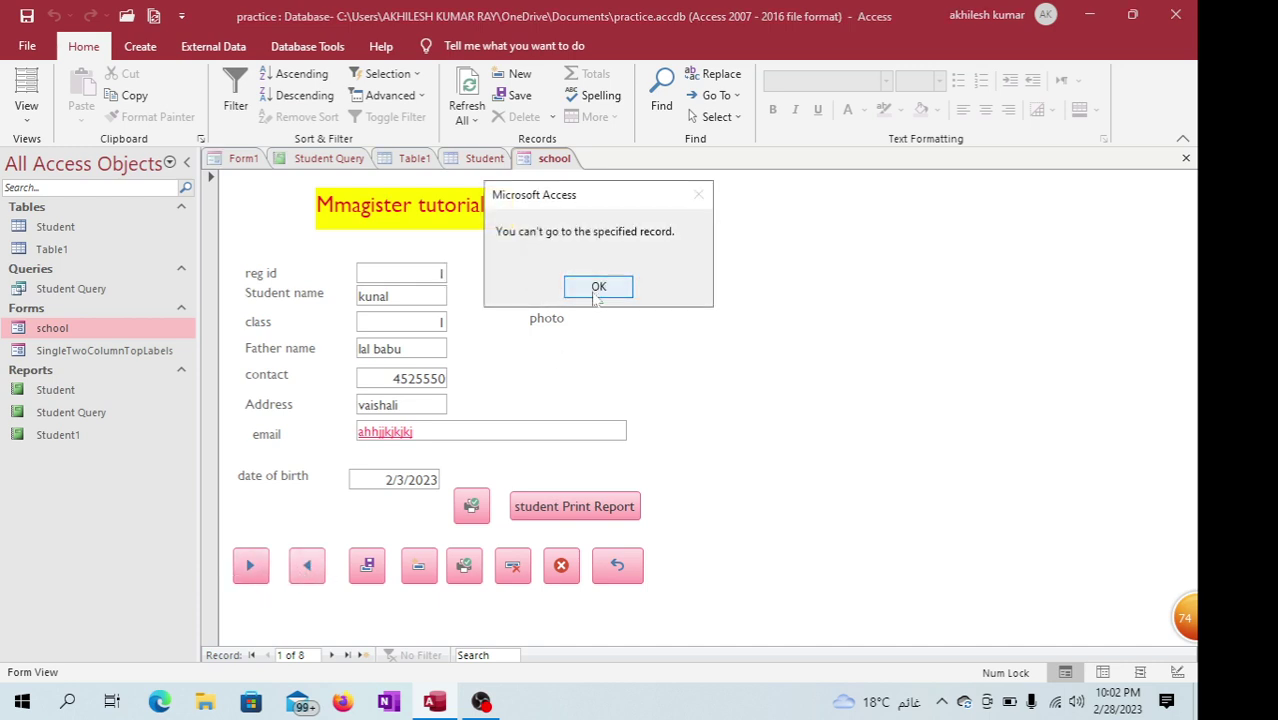
click(598, 286)
click(251, 566)
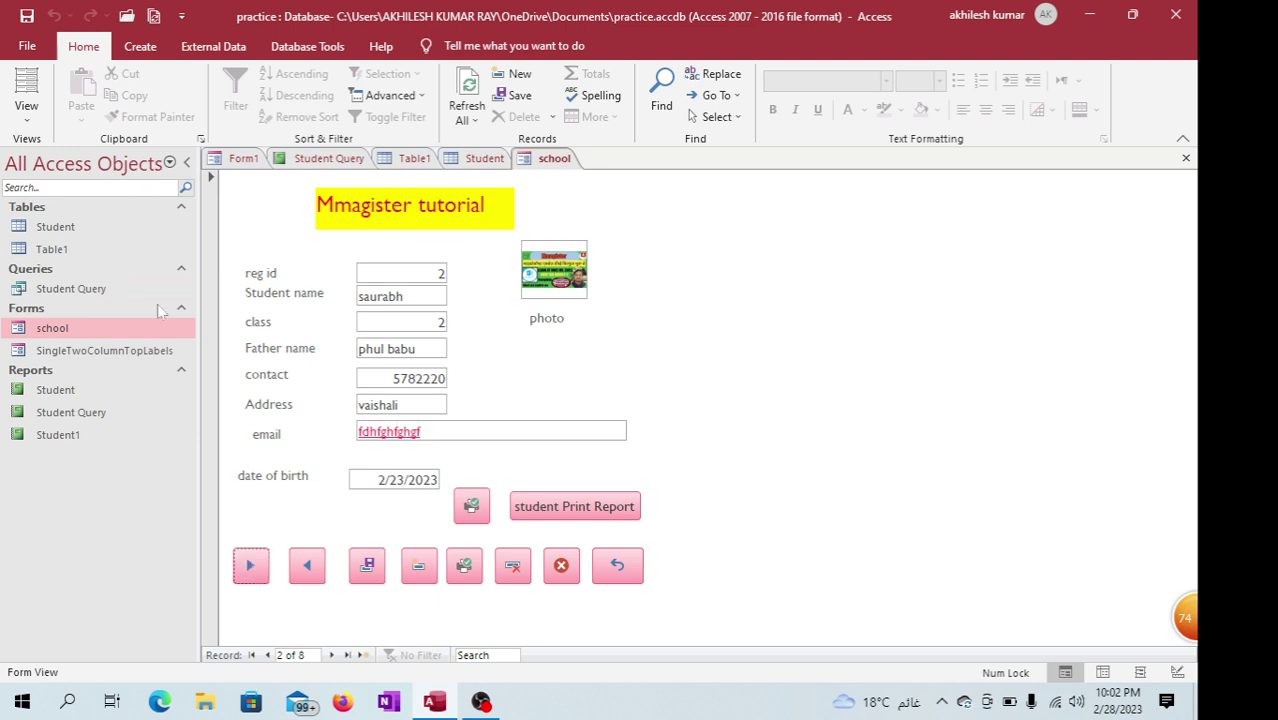
Create a form with the Blank Form tool and add the reg id field from the Student table
click(140, 46)
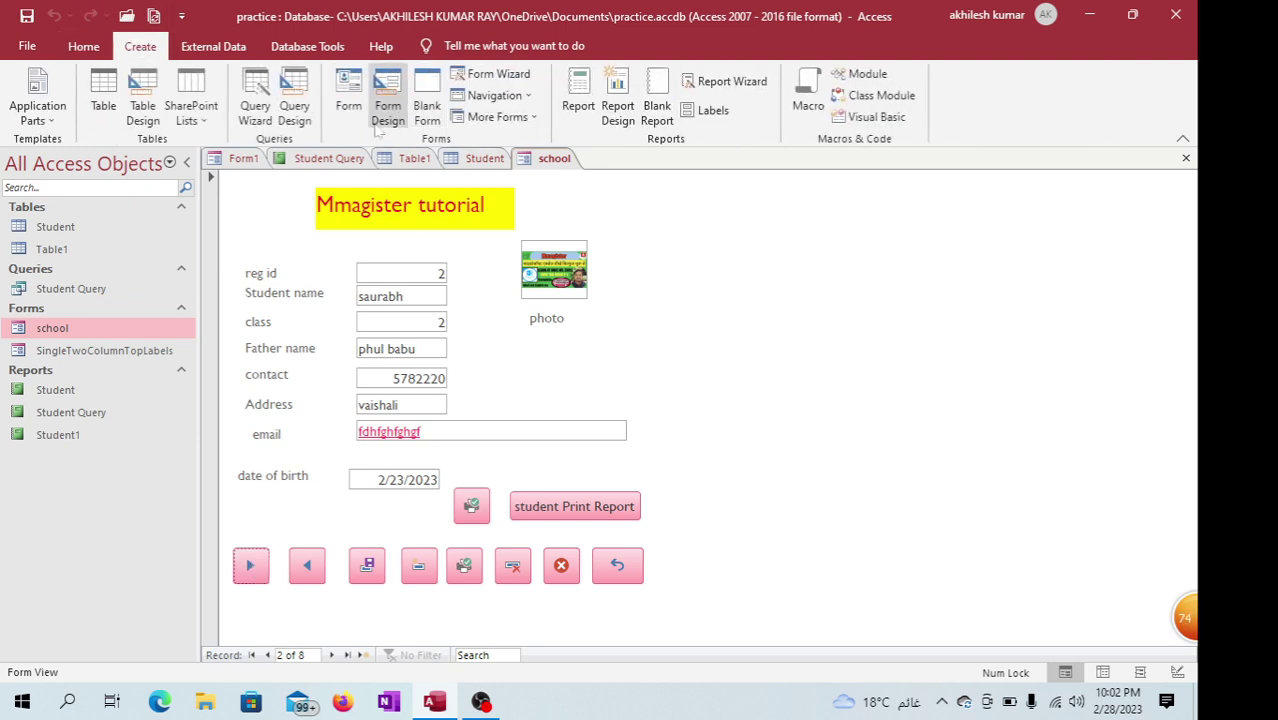
click(428, 110)
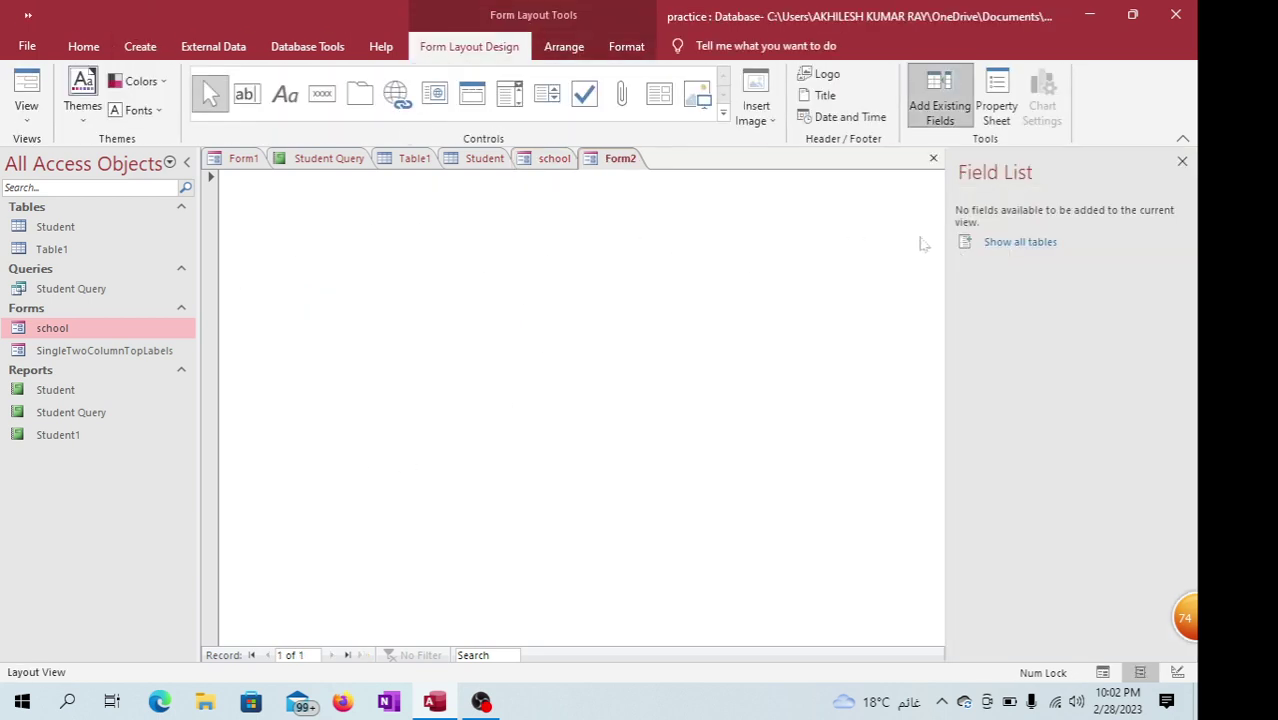
click(1016, 243)
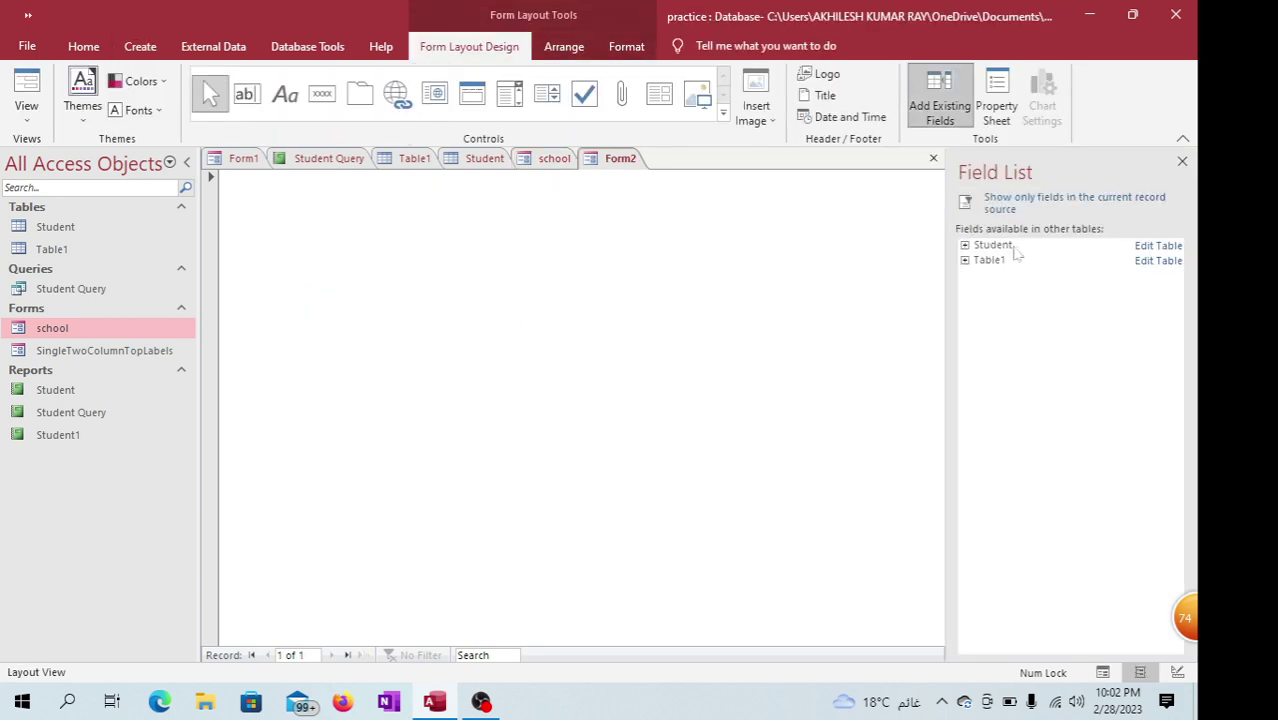
click(965, 246)
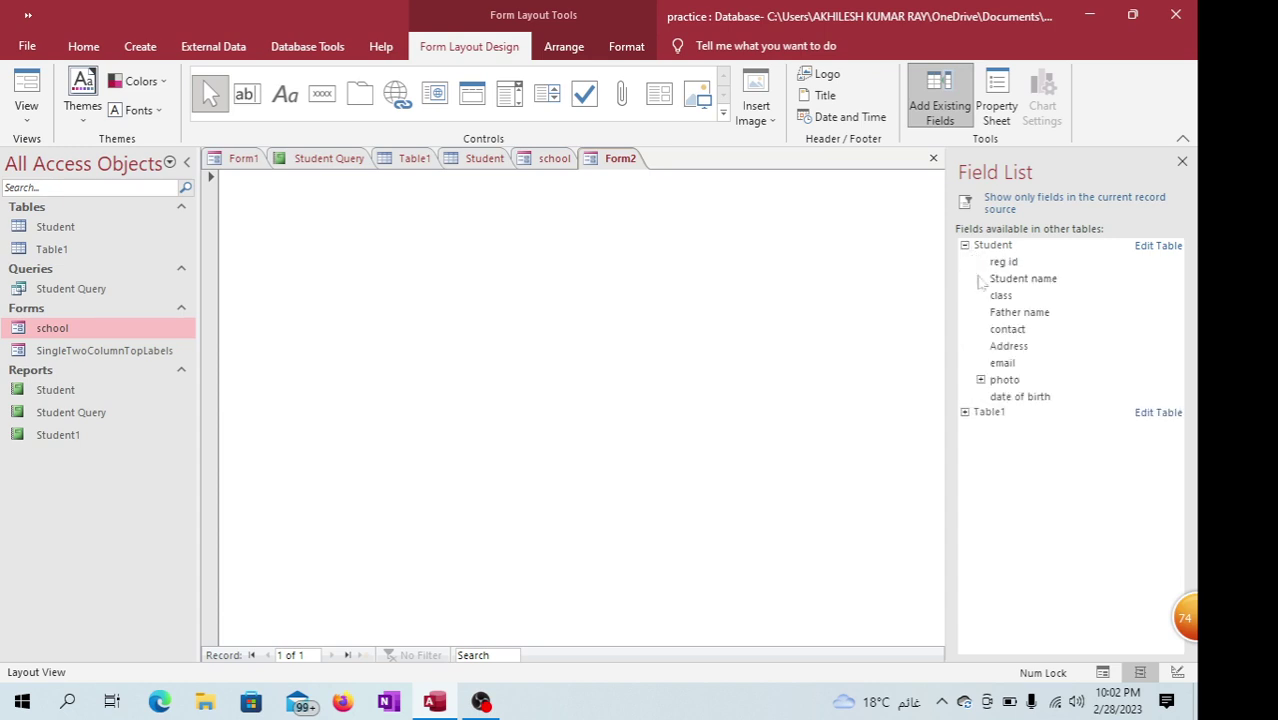
click(1005, 264)
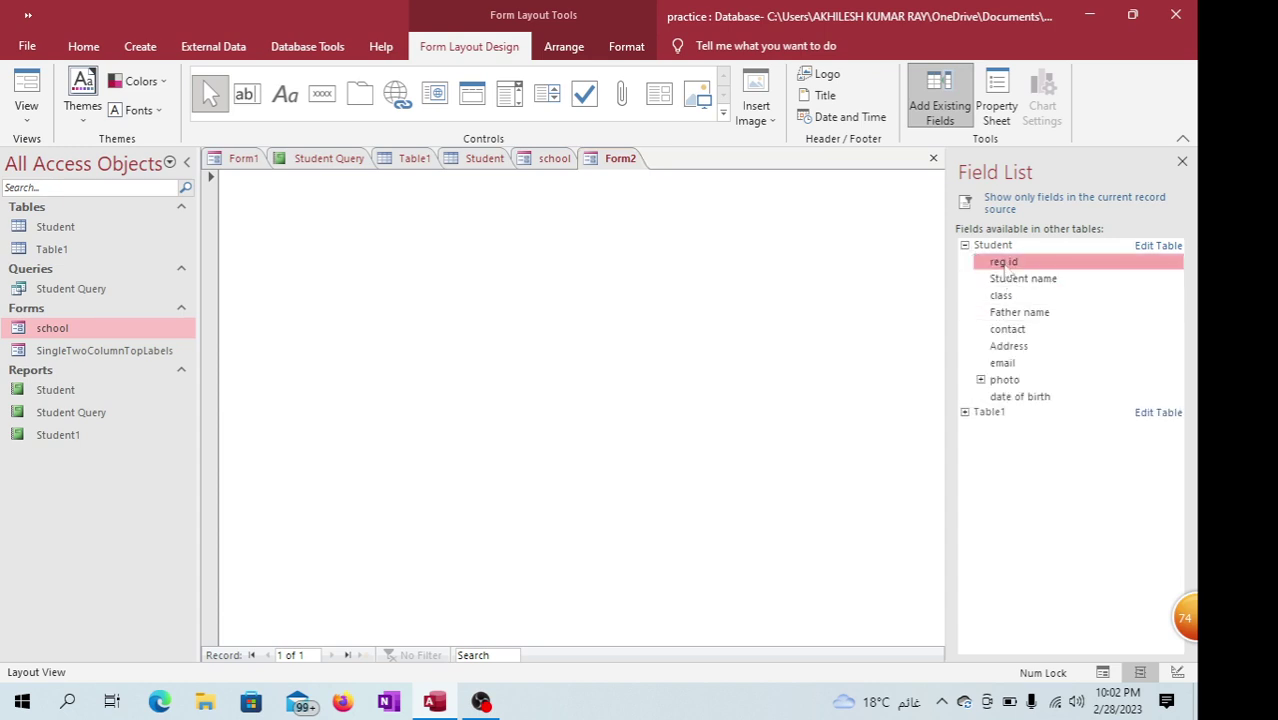
double_click(1004, 263)
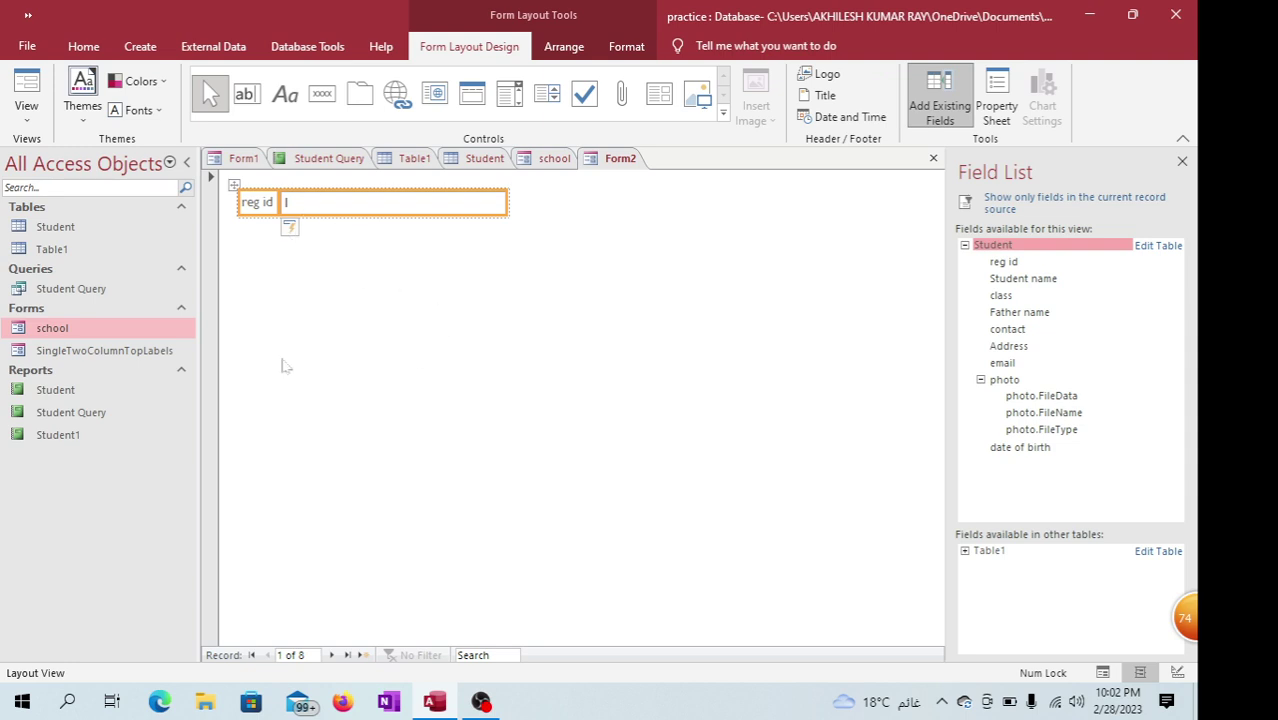
Start the Form Wizard on the Student table, select the Student name and contact fields, and cancel the wizard
click(140, 46)
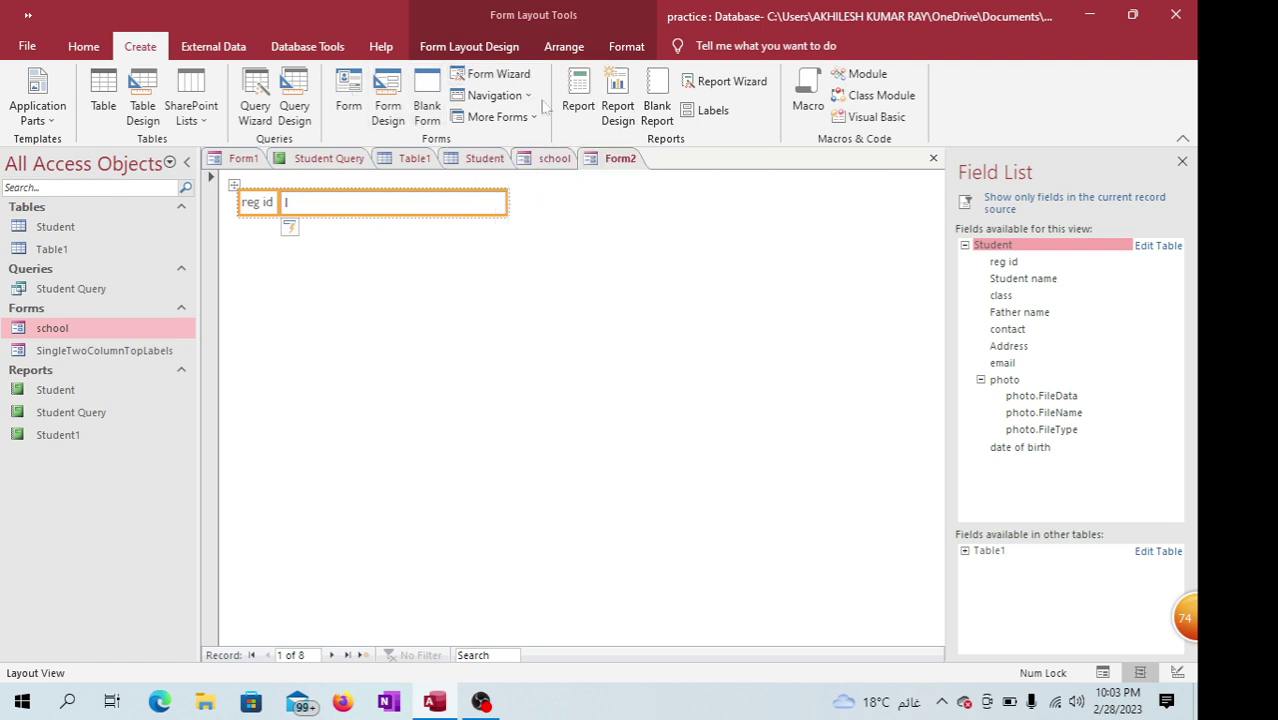
click(496, 74)
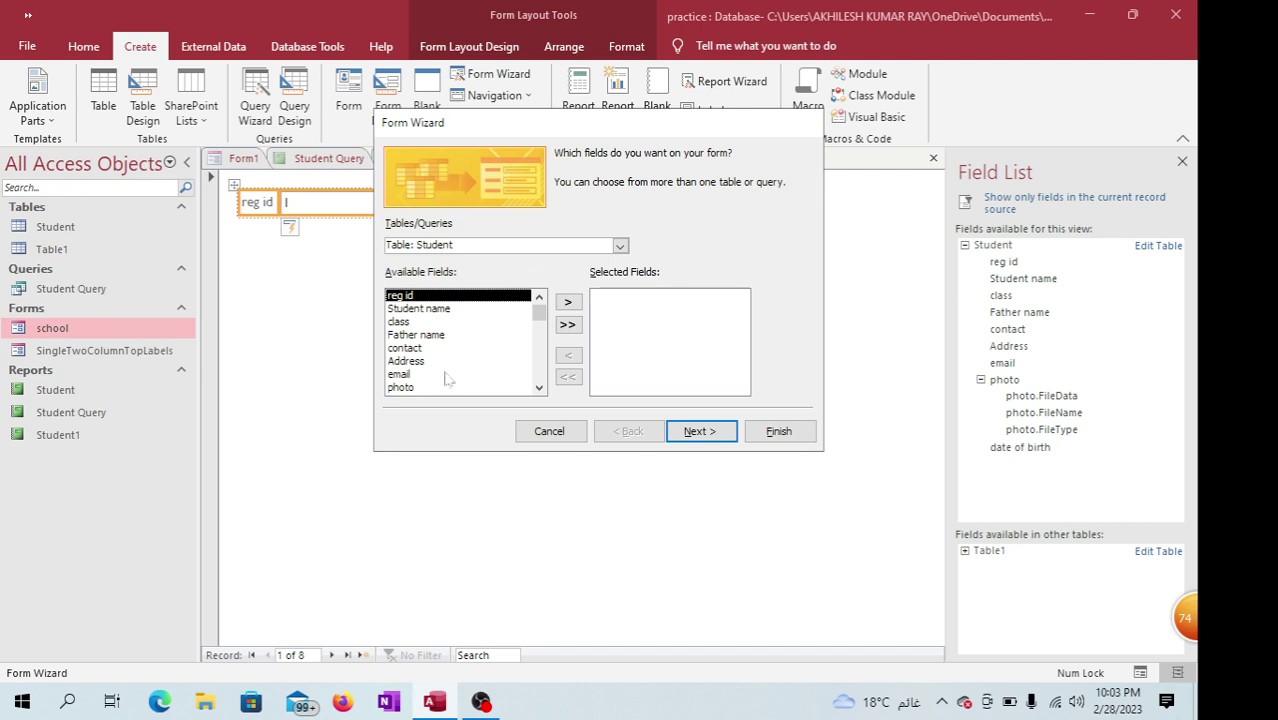
click(405, 309)
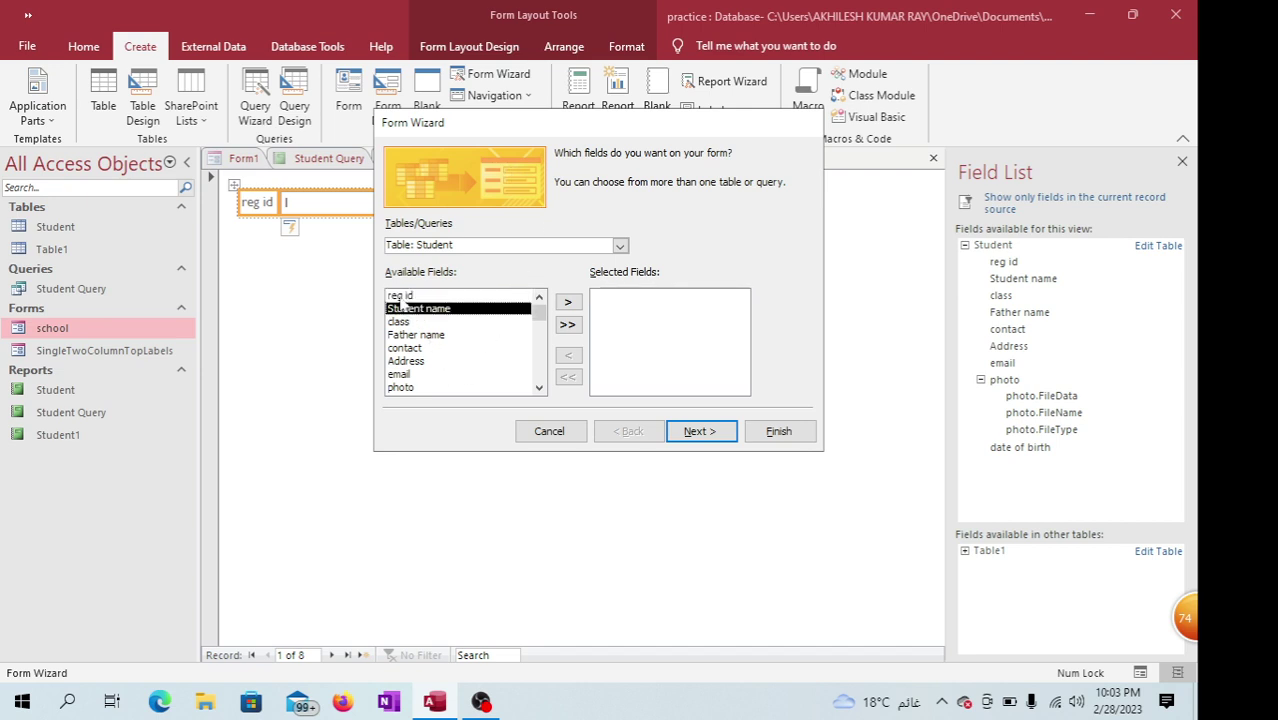
key(Up)
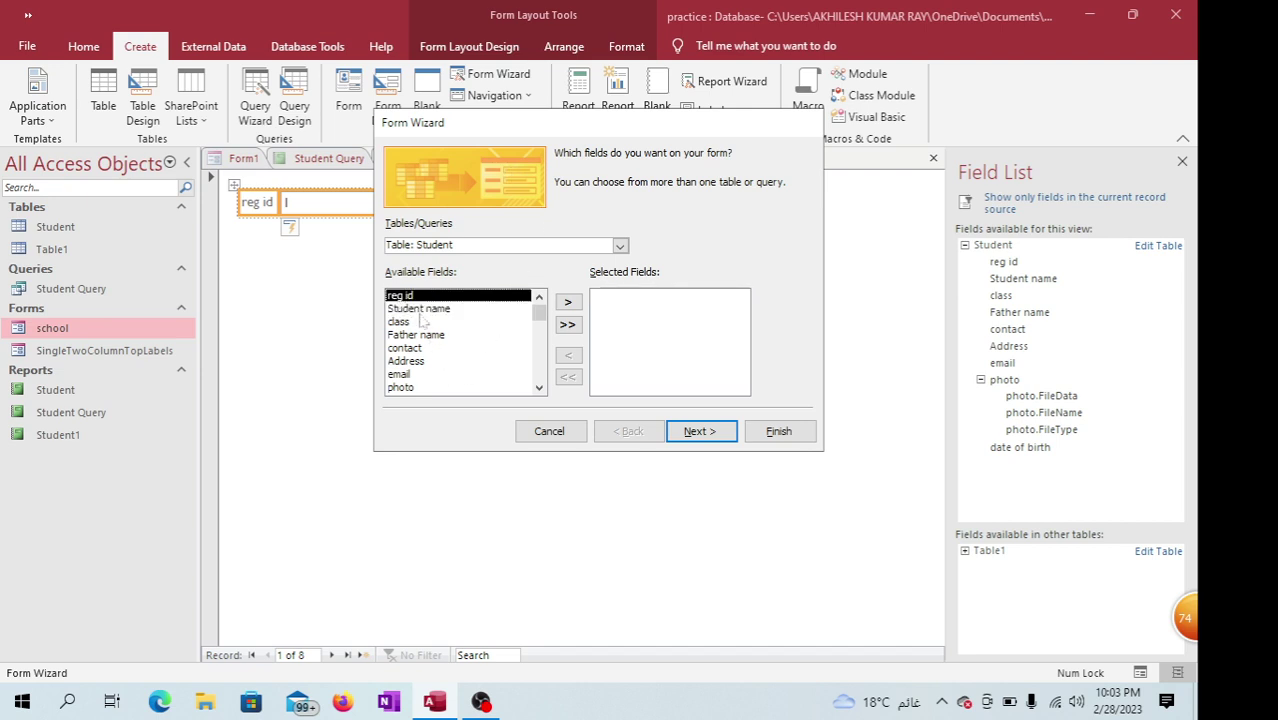
click(418, 309)
click(567, 301)
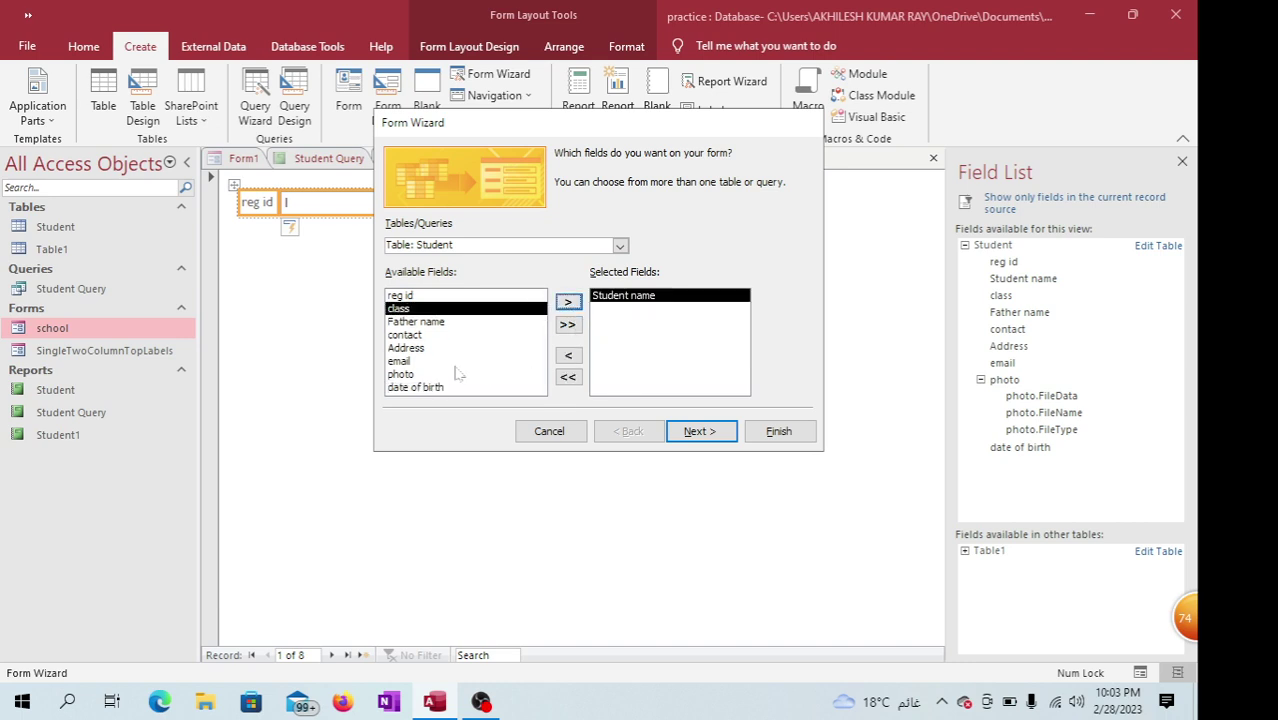
click(405, 336)
click(567, 301)
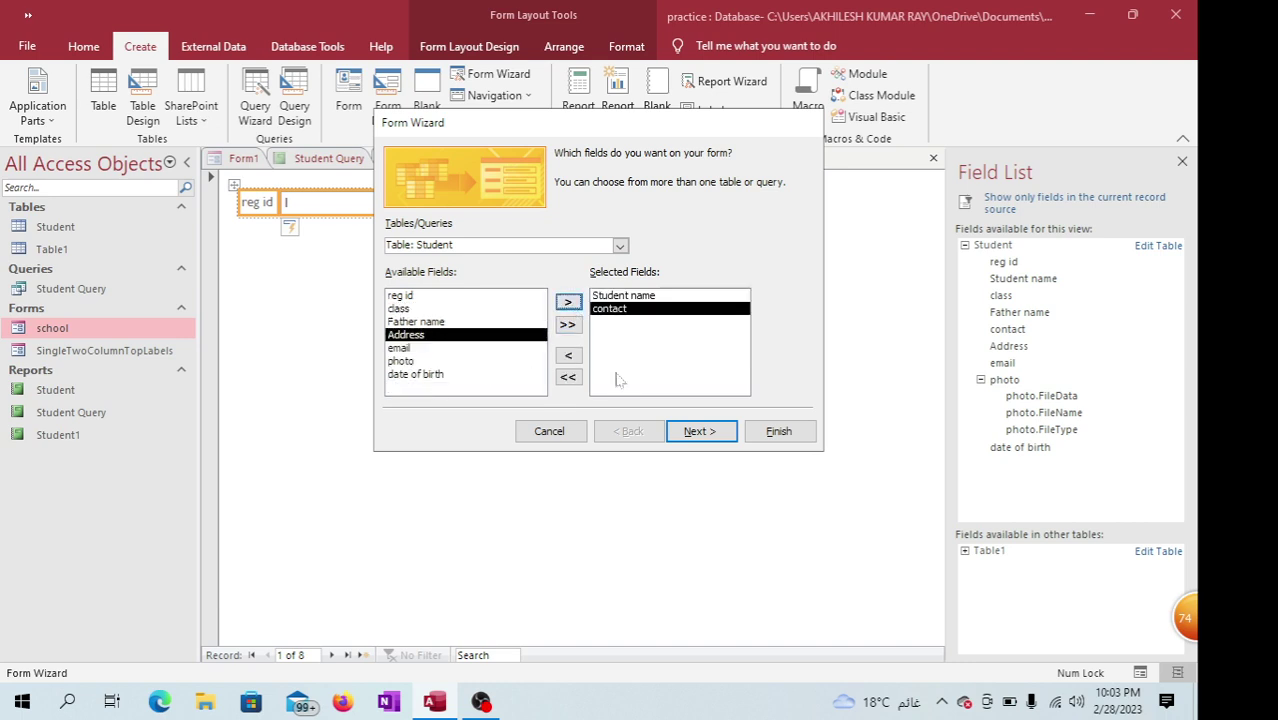
click(548, 431)
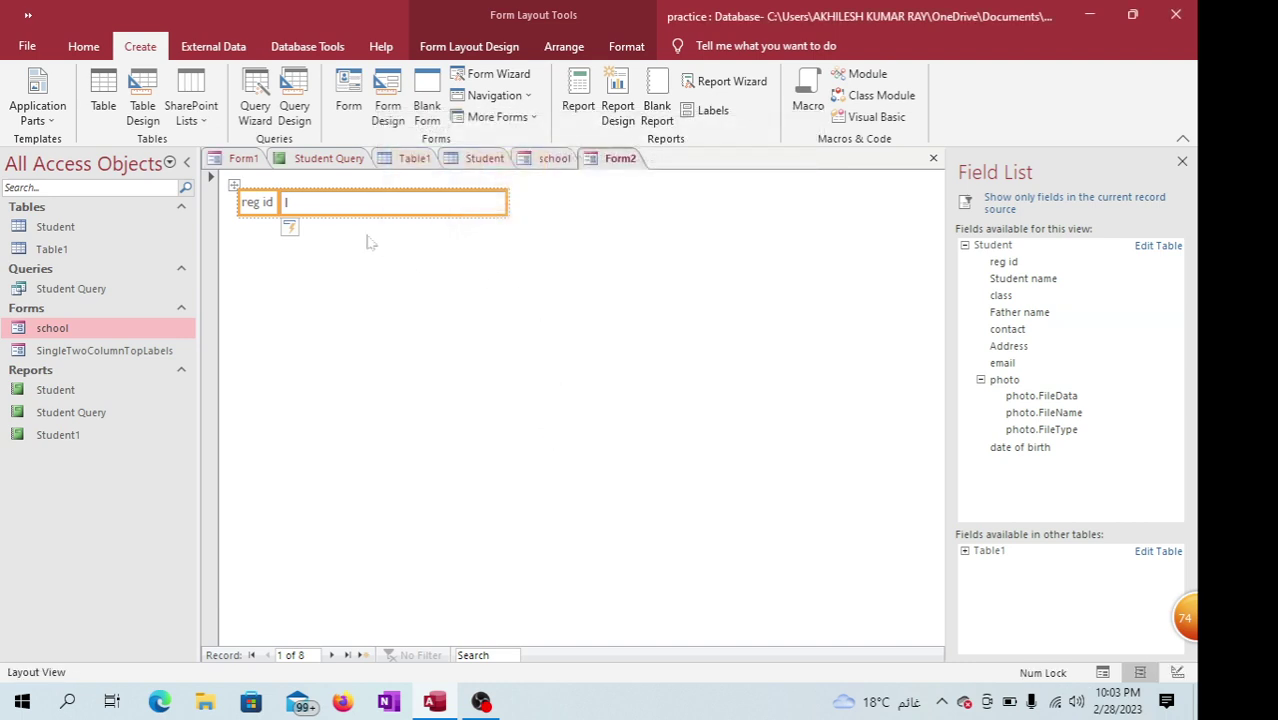
Create a Vertical Tabs, Left navigation form and add the Student table's reg id and Student name fields to it
click(519, 94)
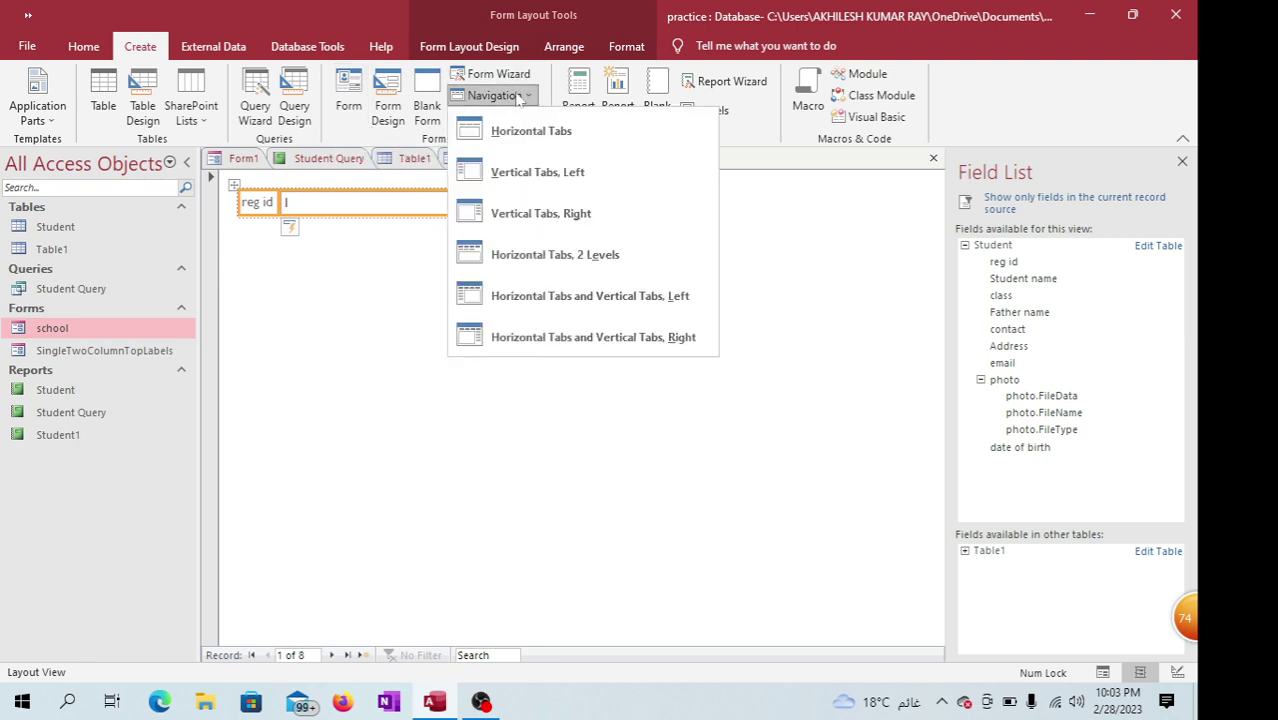
click(530, 175)
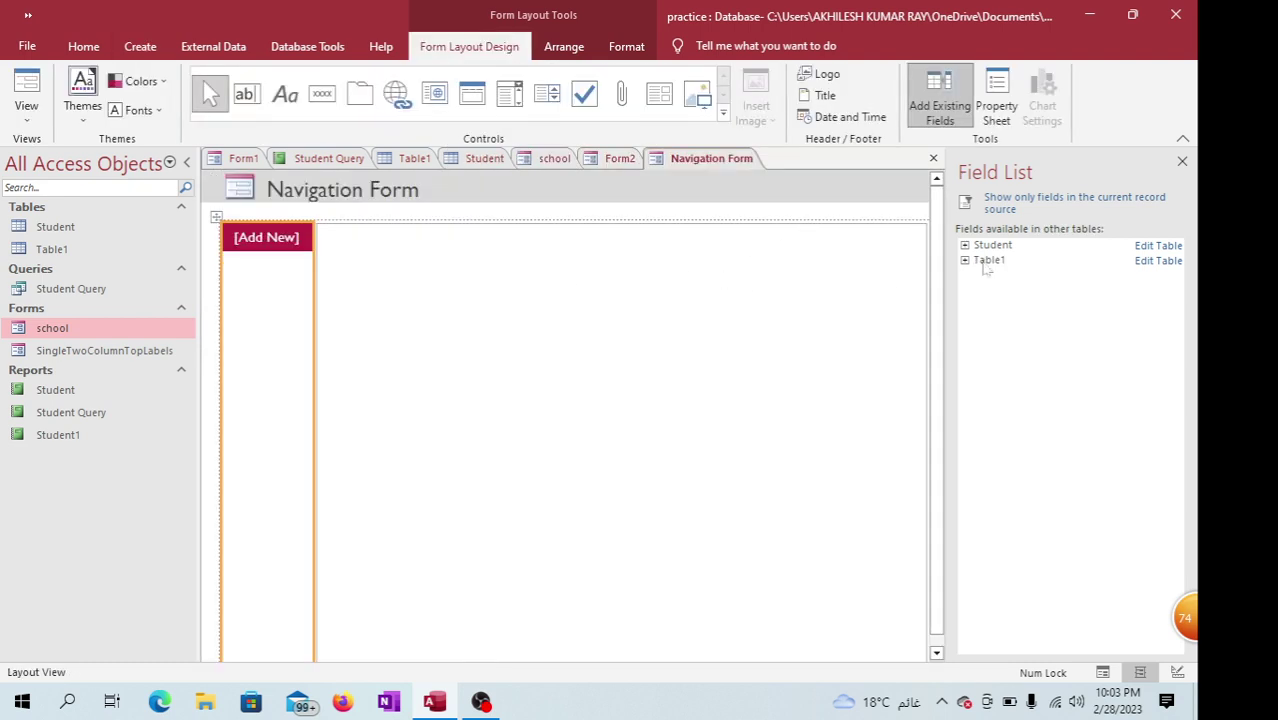
click(986, 261)
click(993, 246)
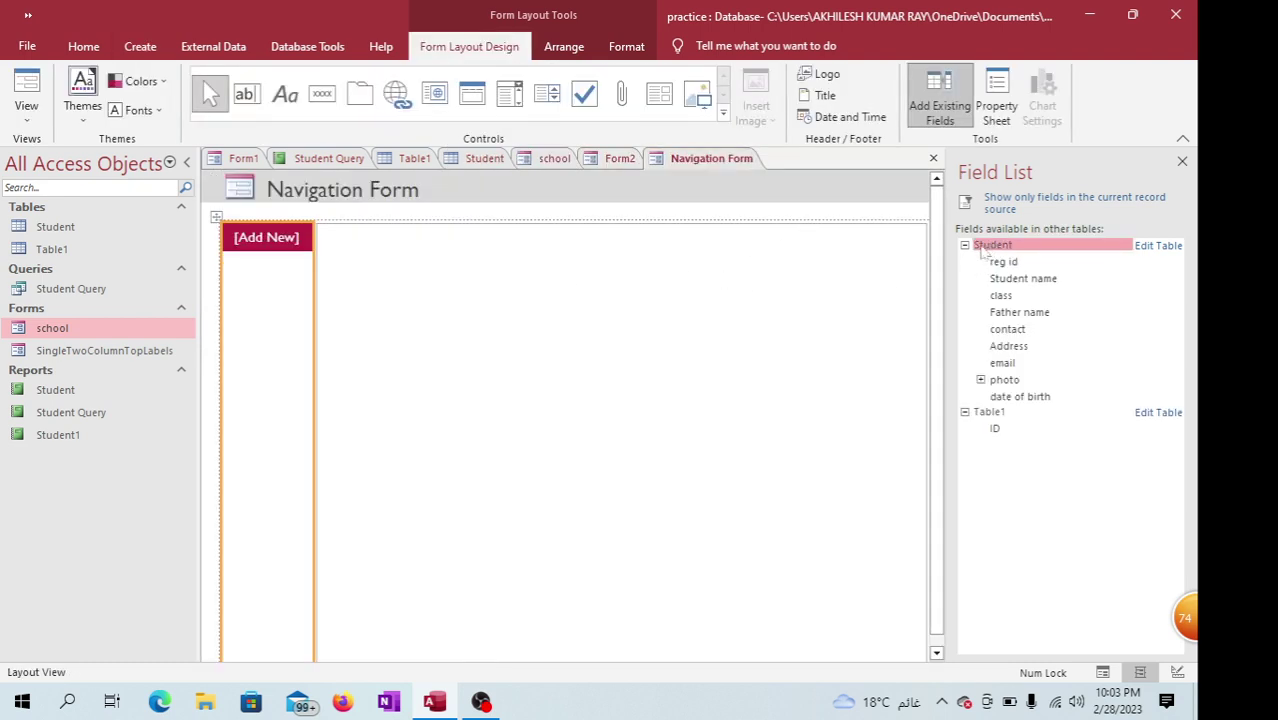
double_click(1003, 261)
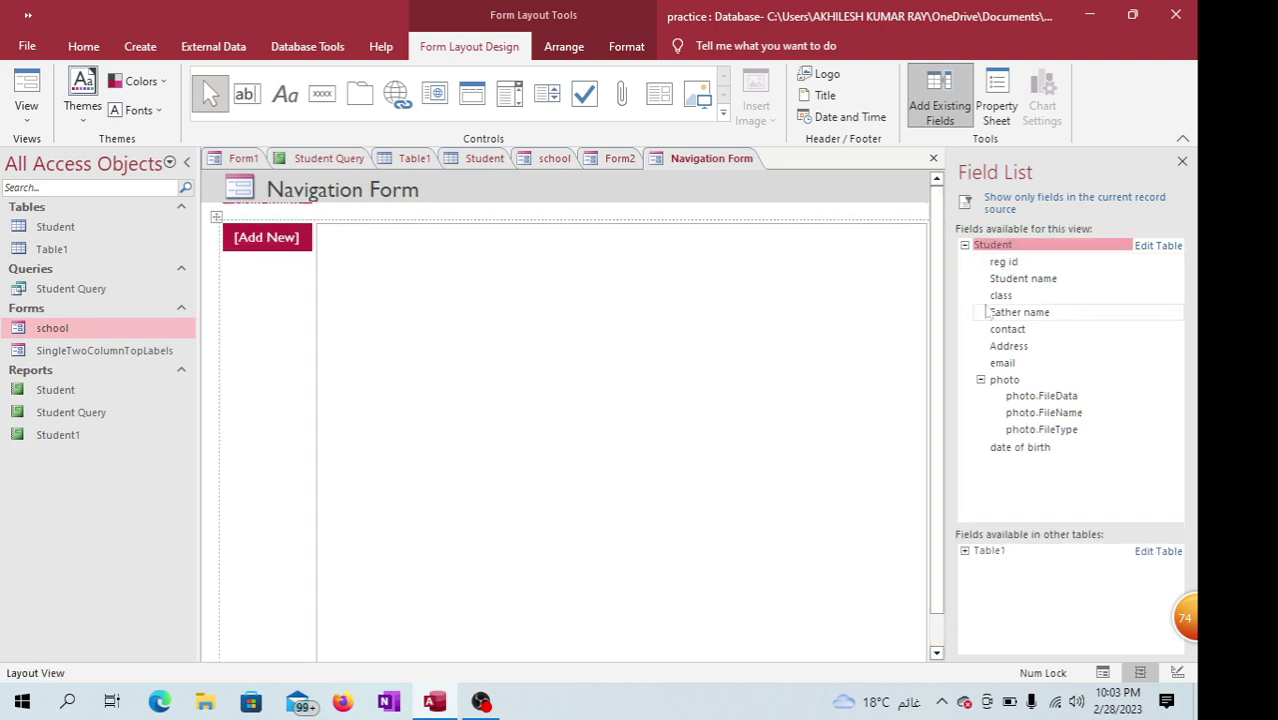
double_click(1008, 279)
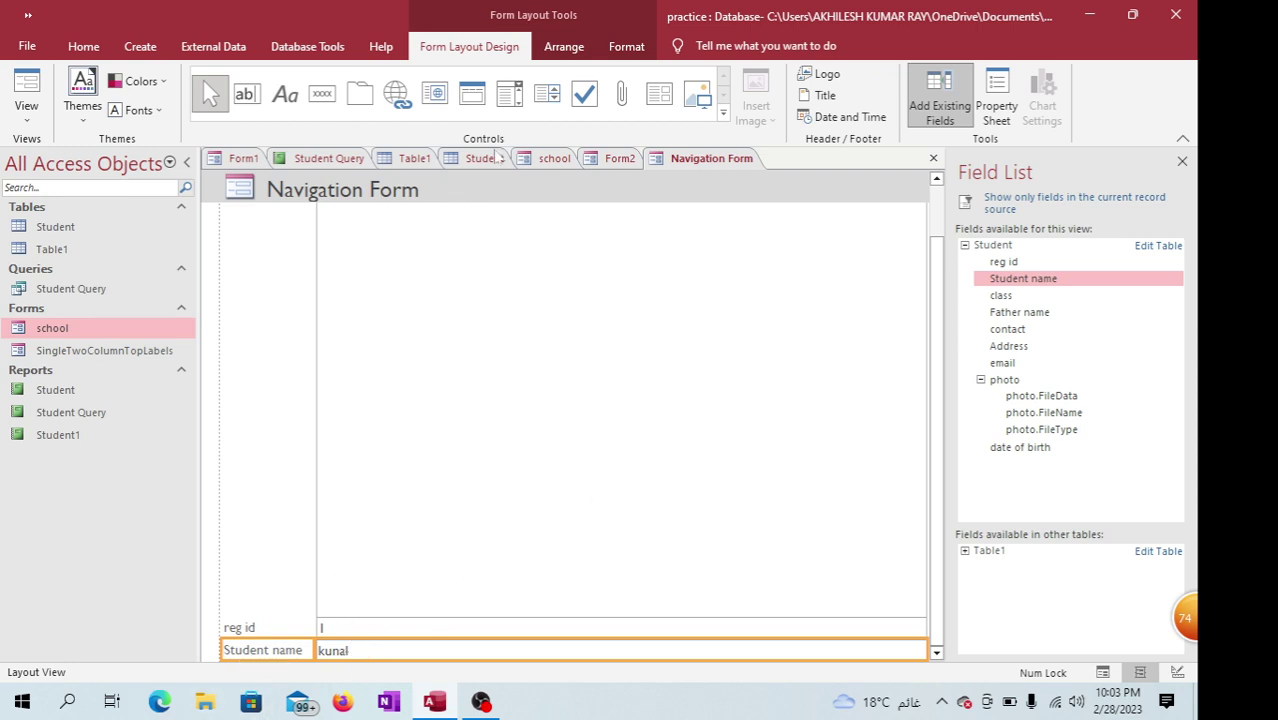
Close the navigation form without saving, and close all remaining open objects, discarding the changes to the unsaved forms
click(140, 46)
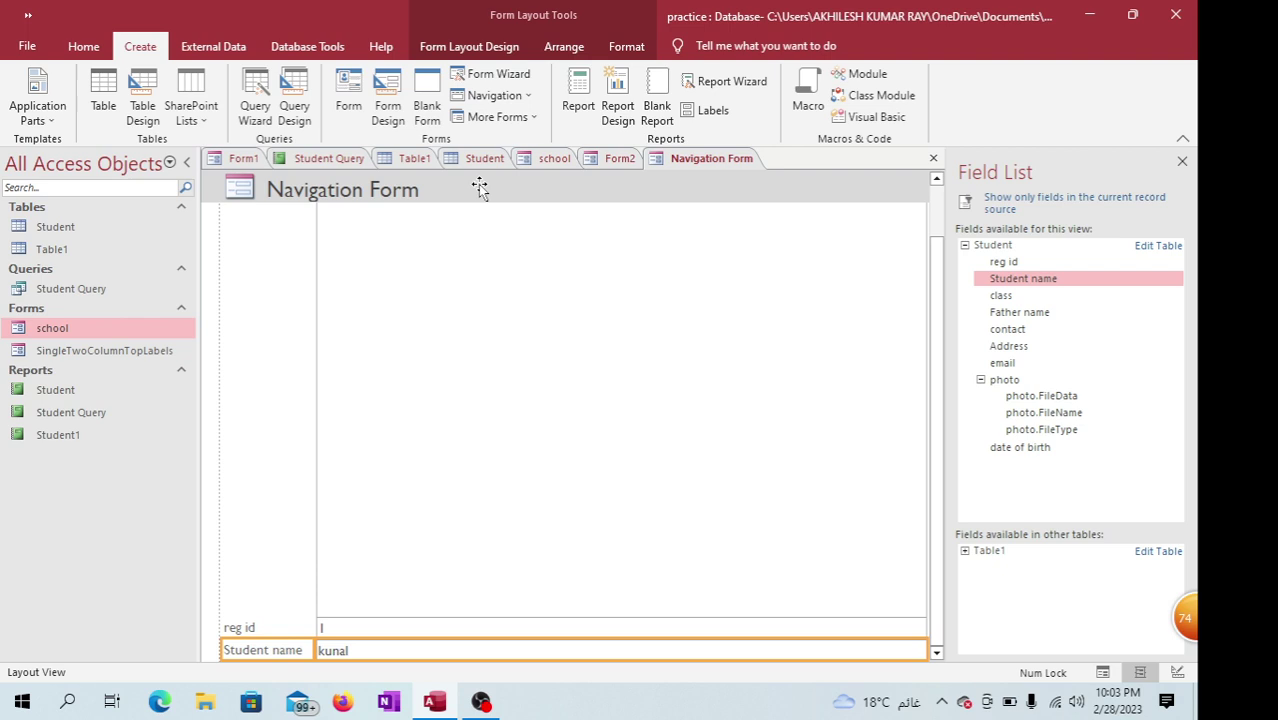
right_click(720, 165)
click(762, 191)
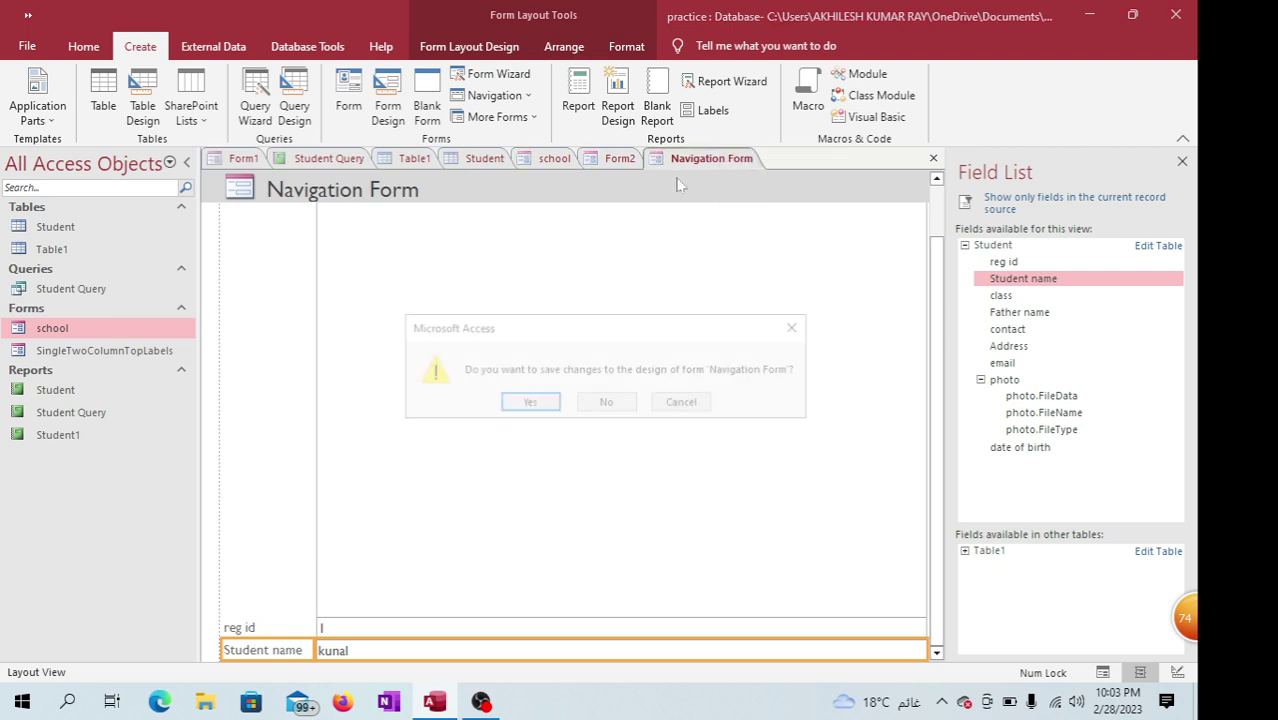
click(614, 406)
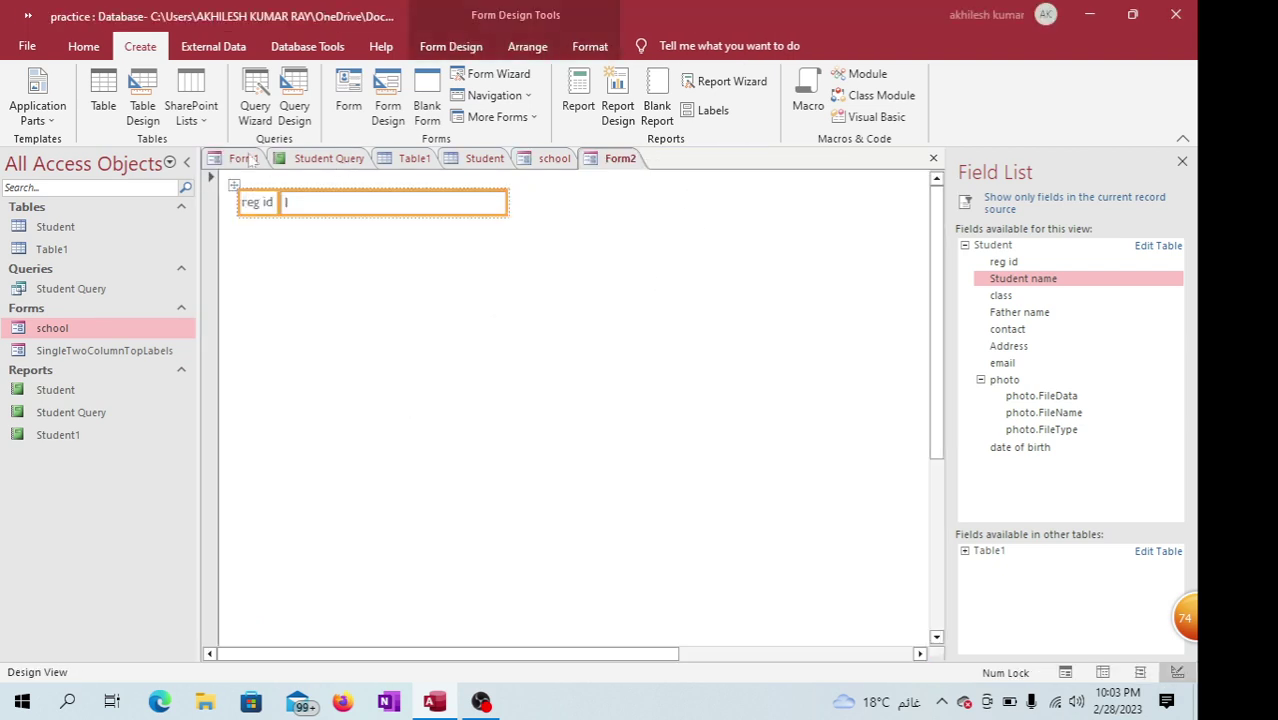
right_click(252, 159)
click(305, 214)
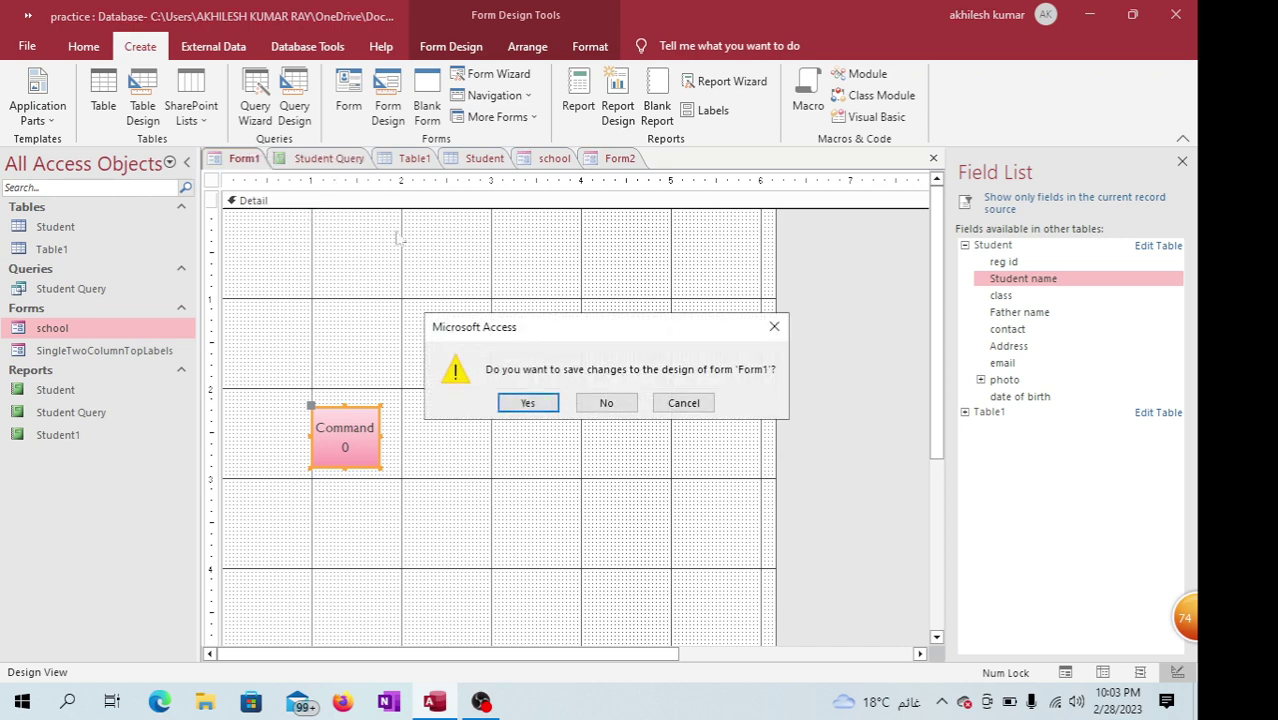
click(603, 403)
click(605, 404)
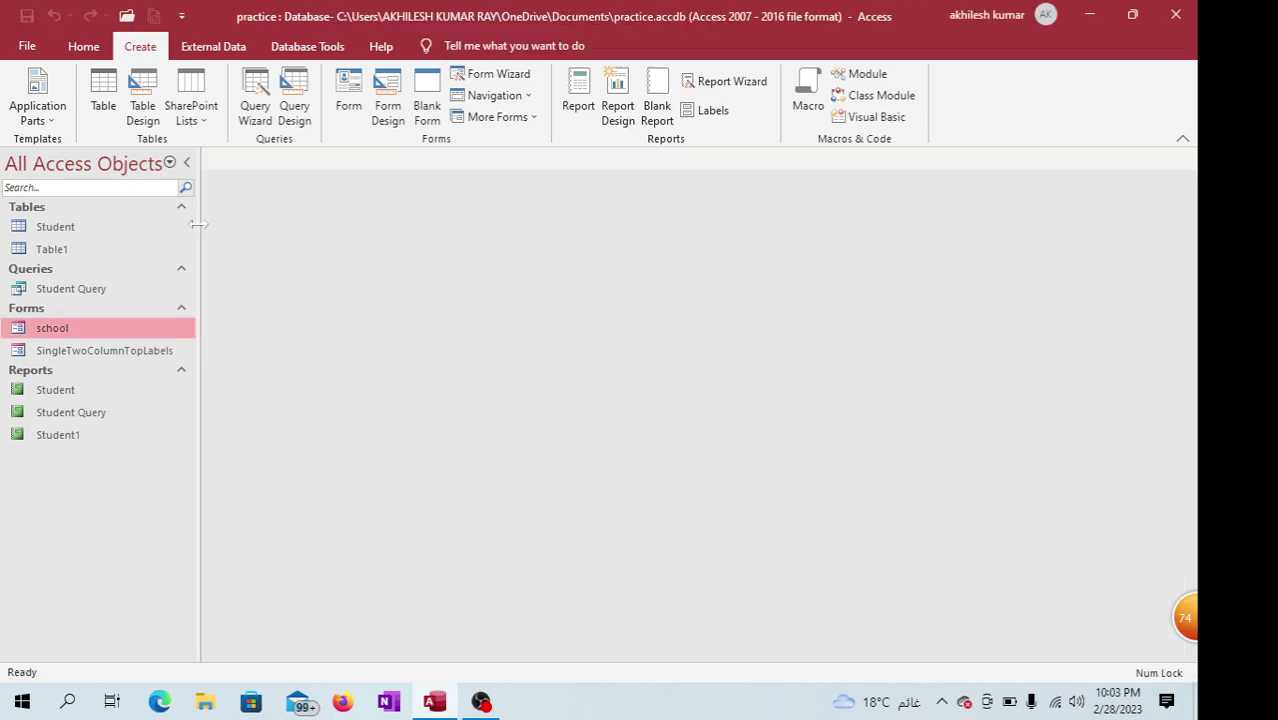
Create a Datasheet form from the school form and generate a basic report from that datasheet
click(213, 46)
click(141, 47)
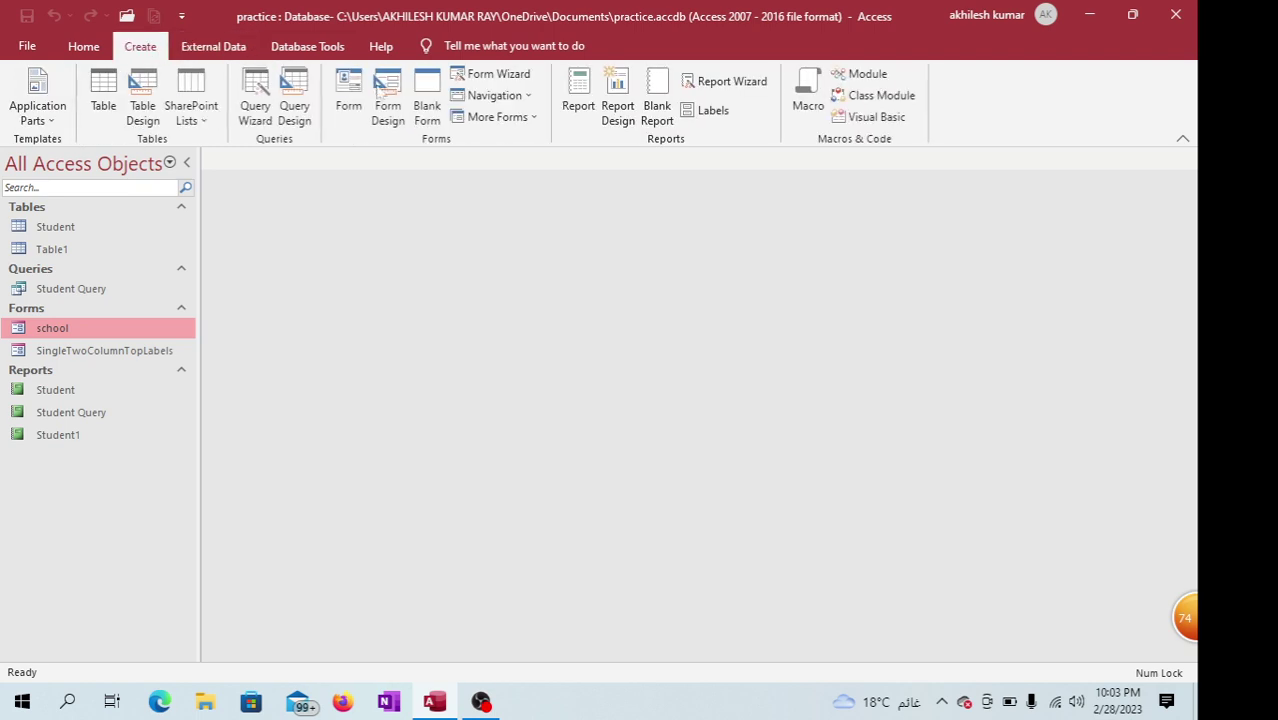
click(533, 118)
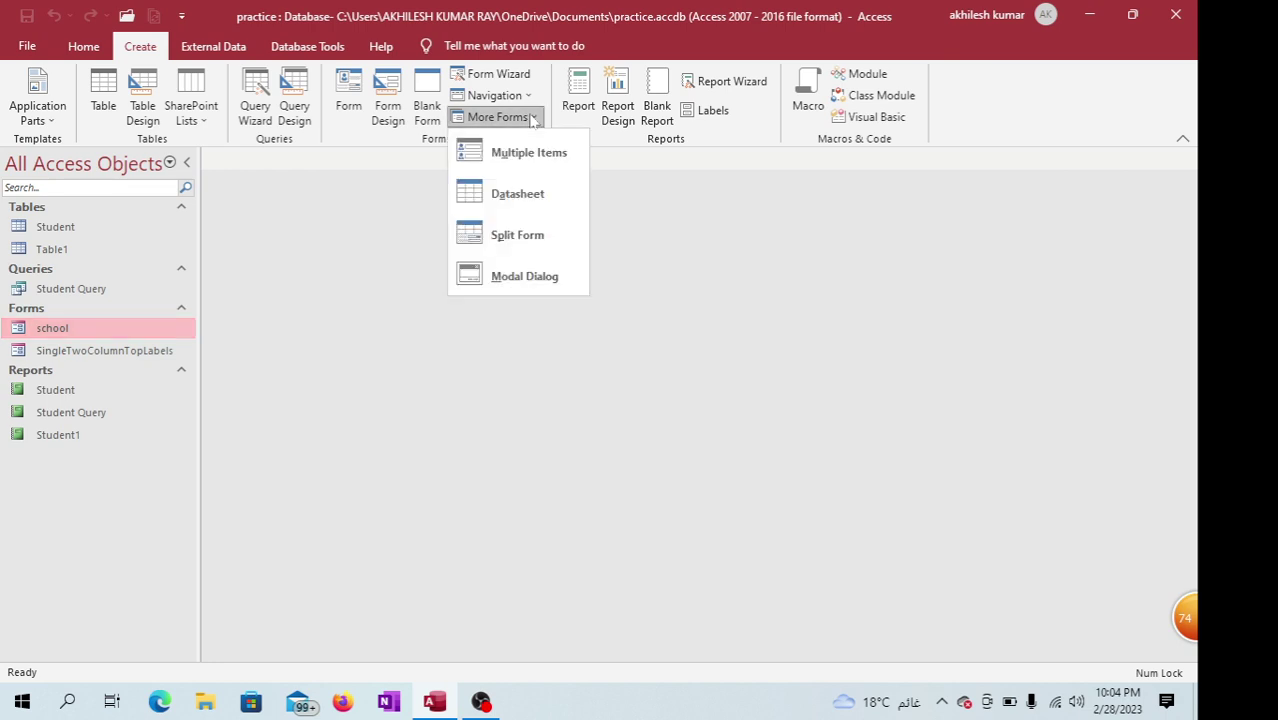
click(518, 196)
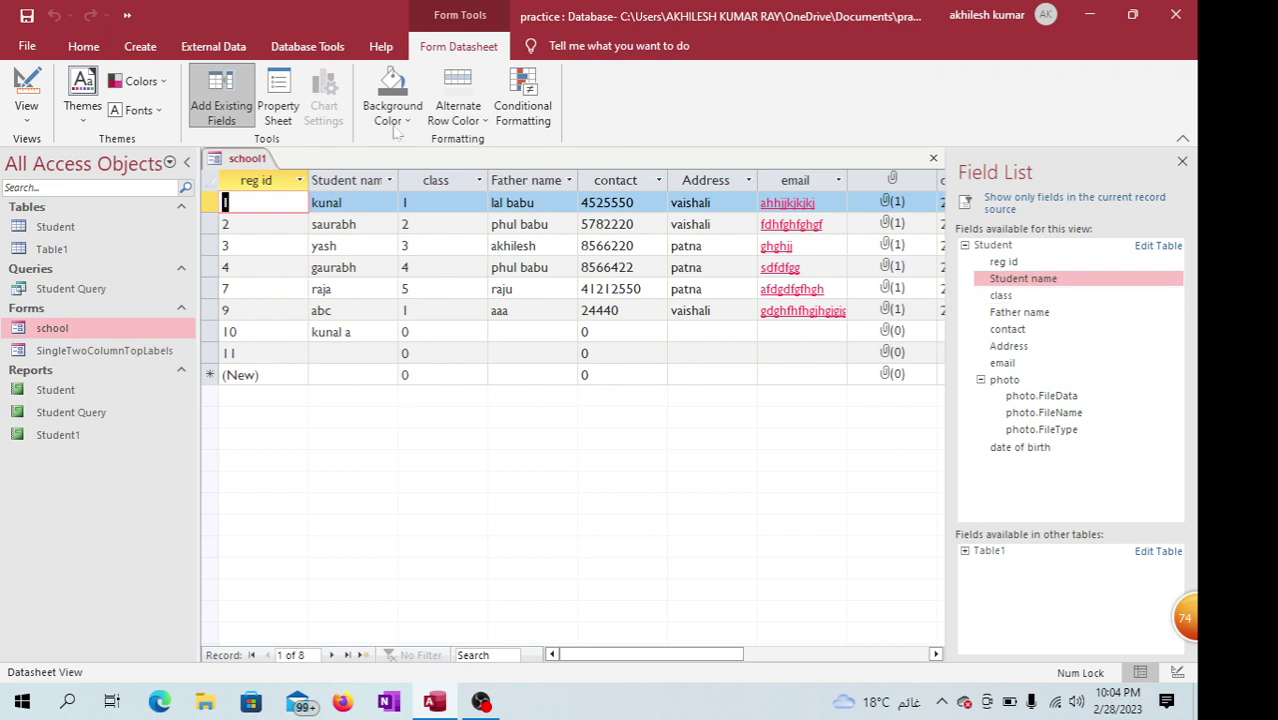
click(130, 50)
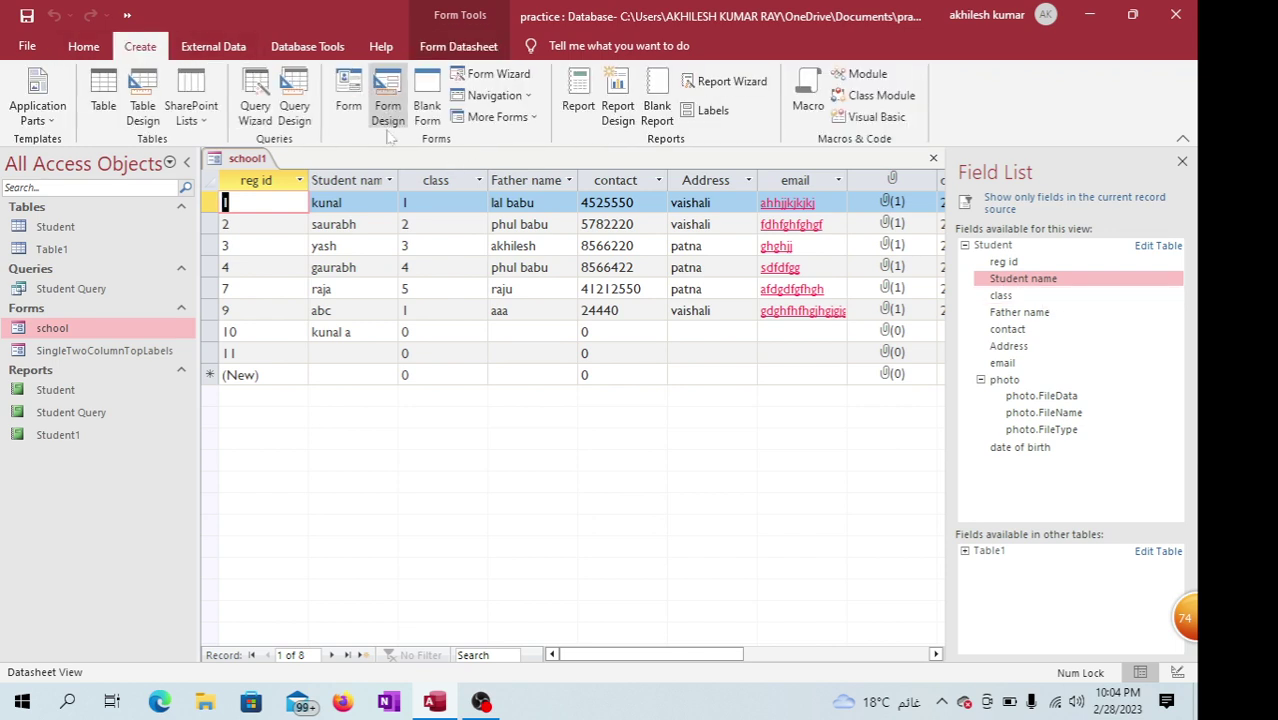
click(580, 105)
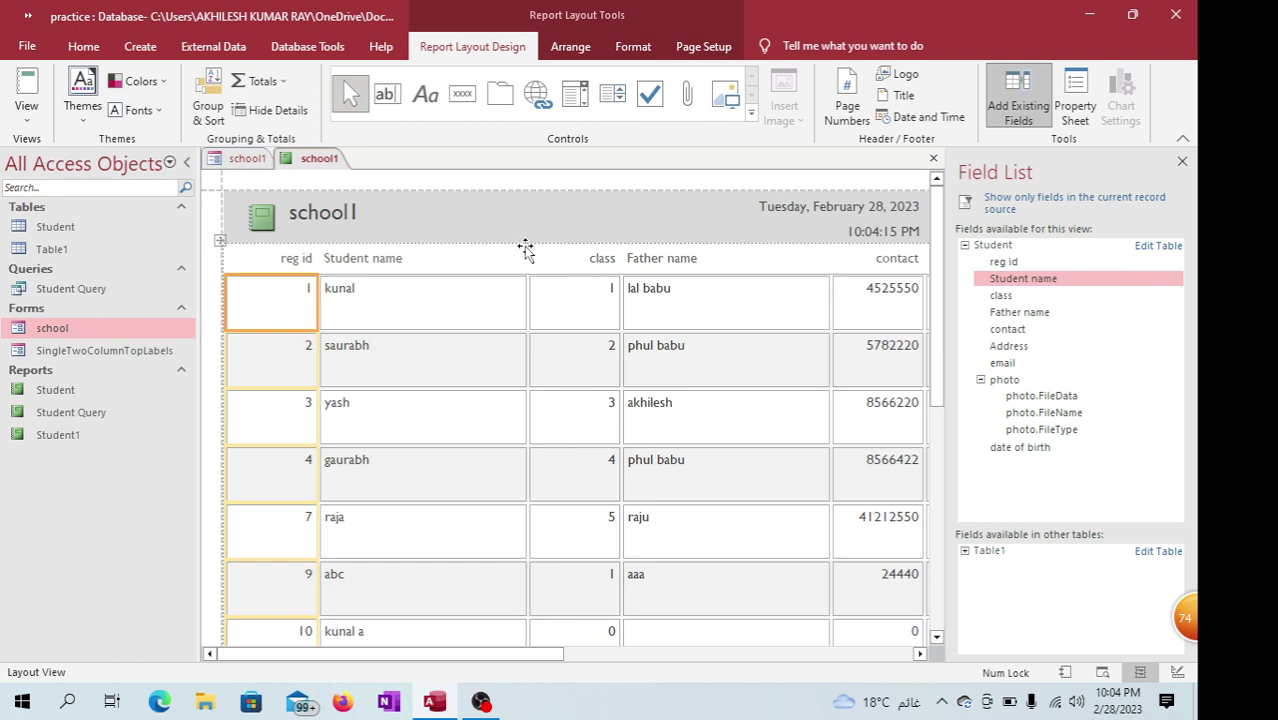
Start the Report Wizard on the Student table, select all available fields, and cancel the wizard
click(142, 47)
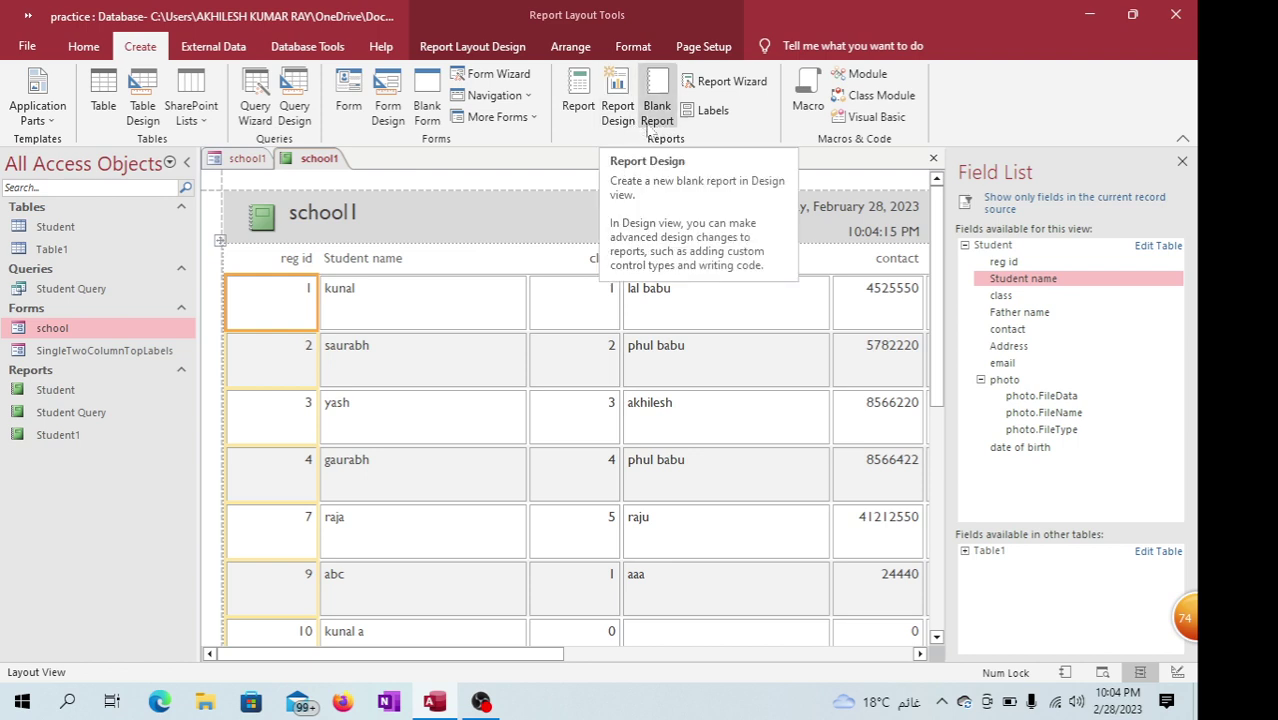
click(712, 84)
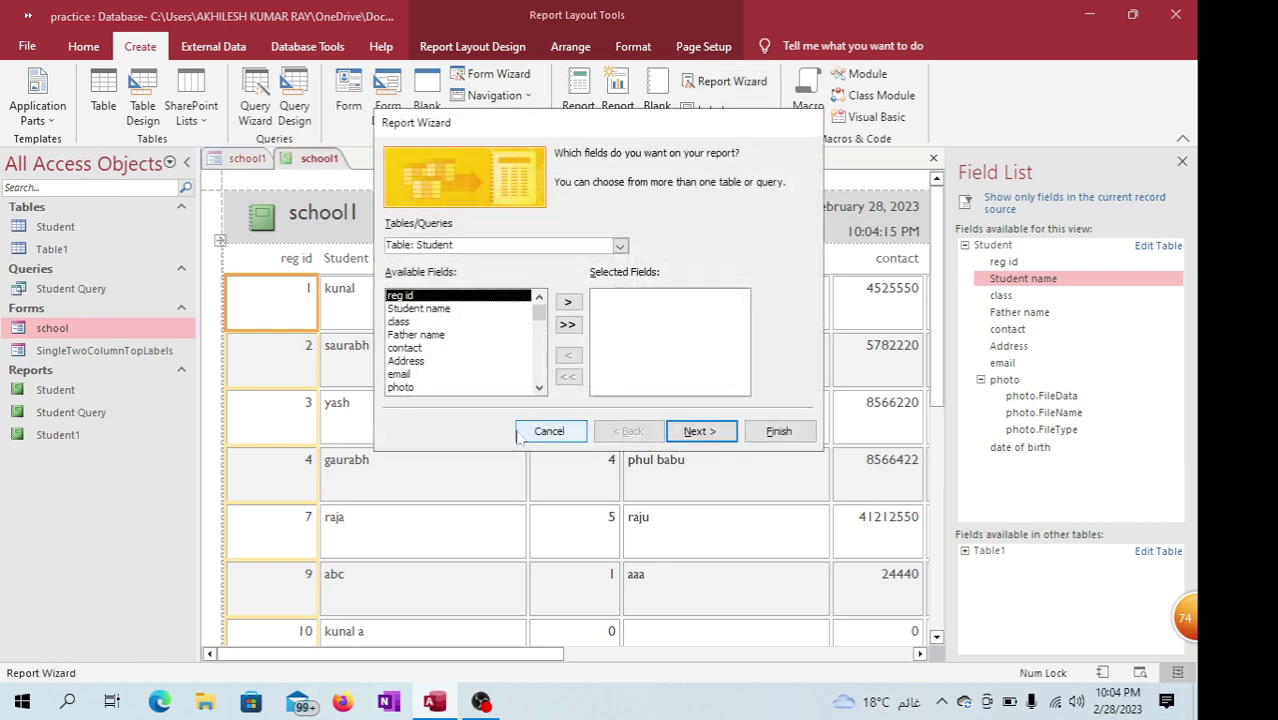
click(698, 431)
click(606, 402)
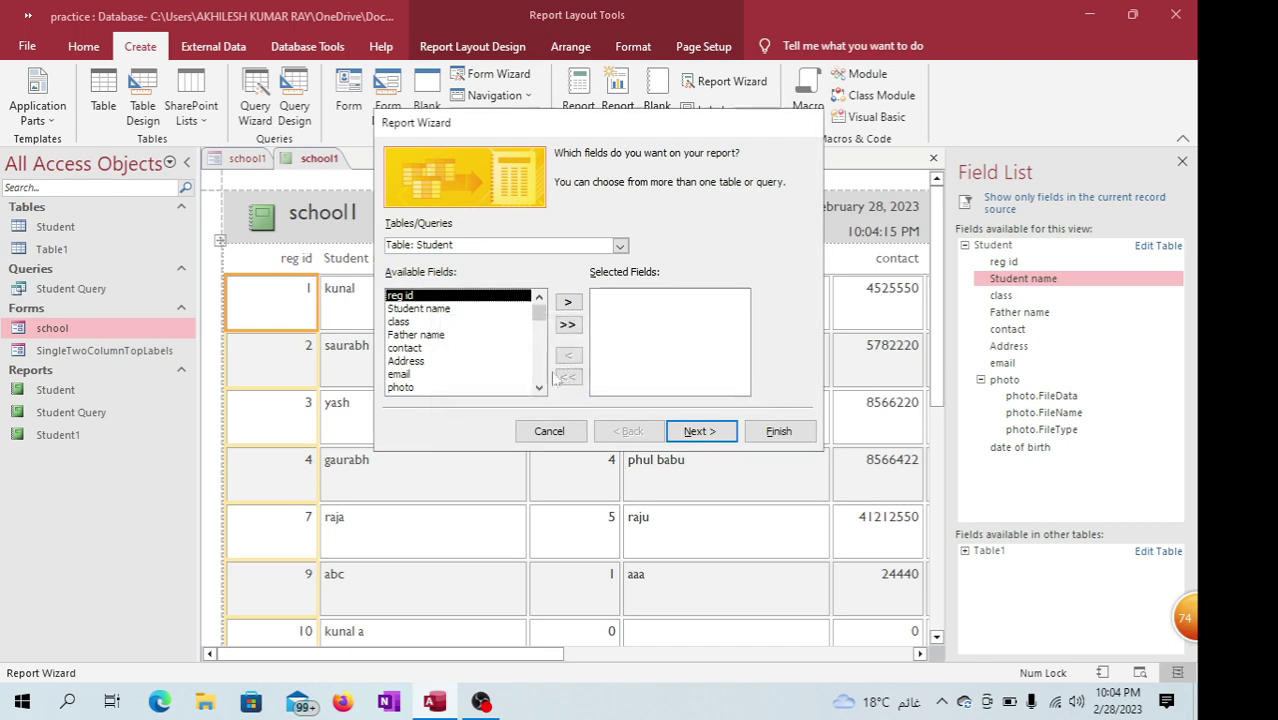
click(567, 324)
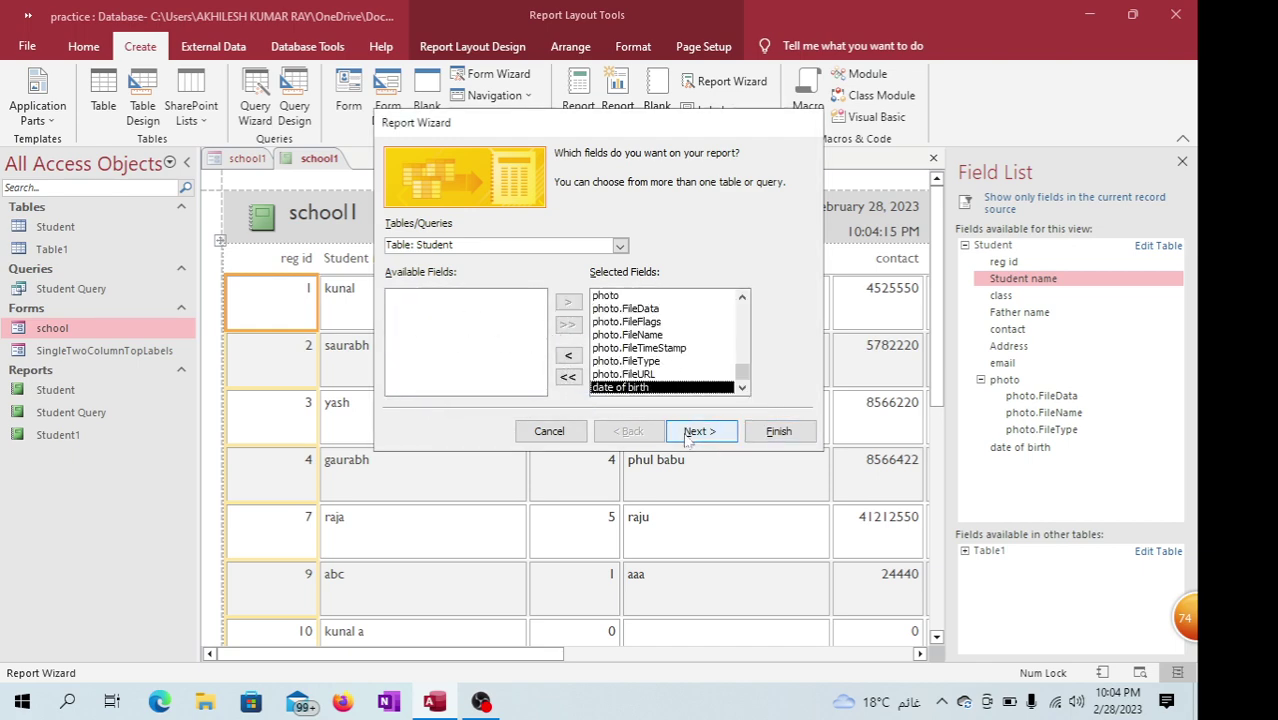
click(562, 432)
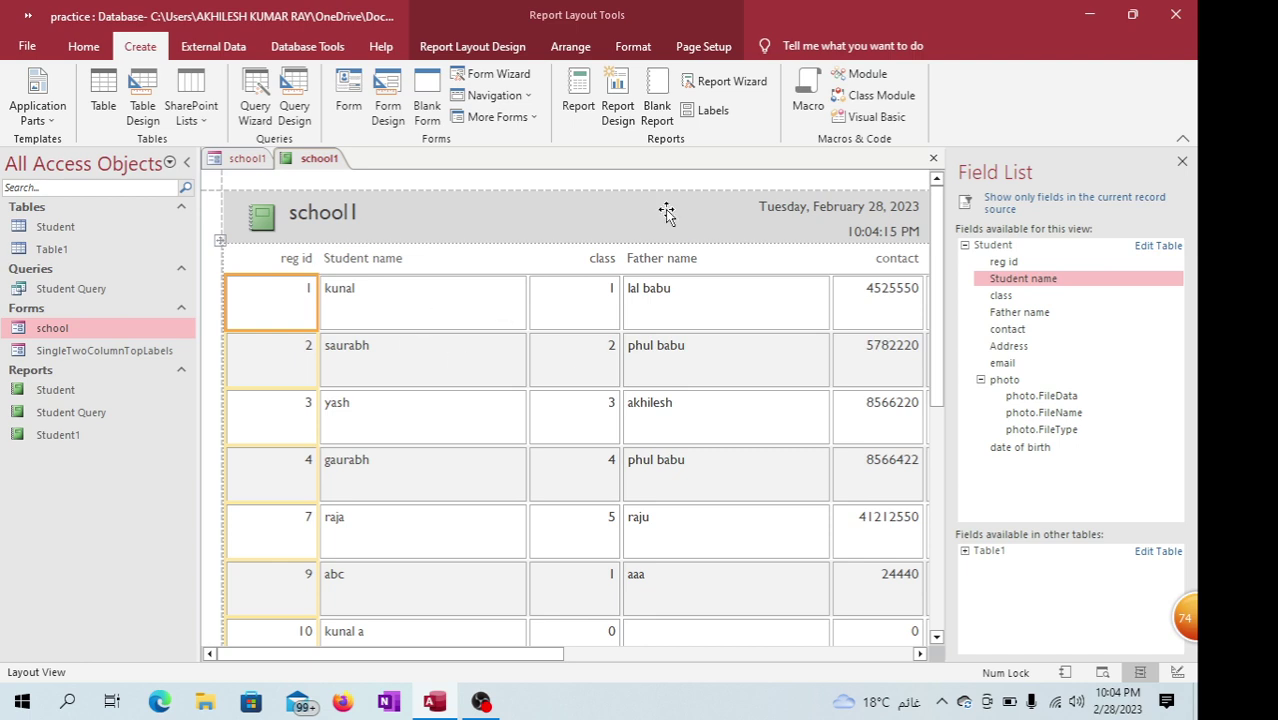
Start the Label Wizard with the Avery C2163 label size, keep the default text appearance, and advance to the label's contents
click(711, 117)
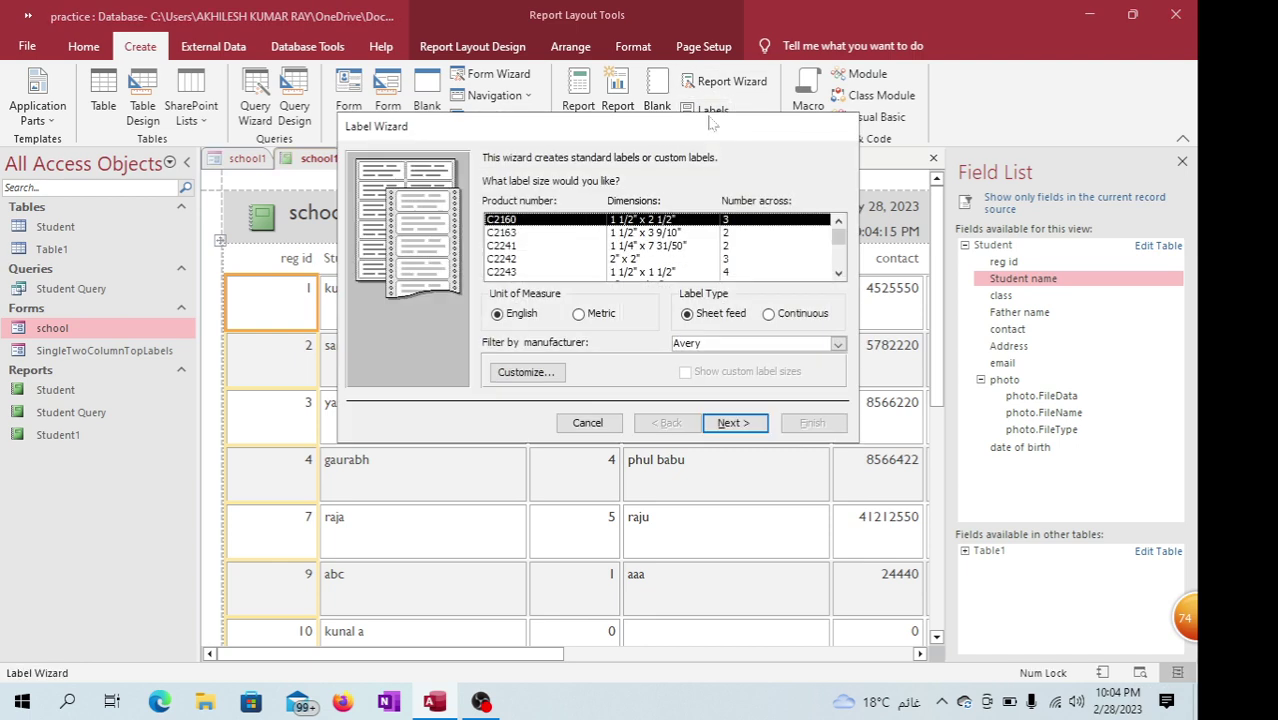
click(520, 242)
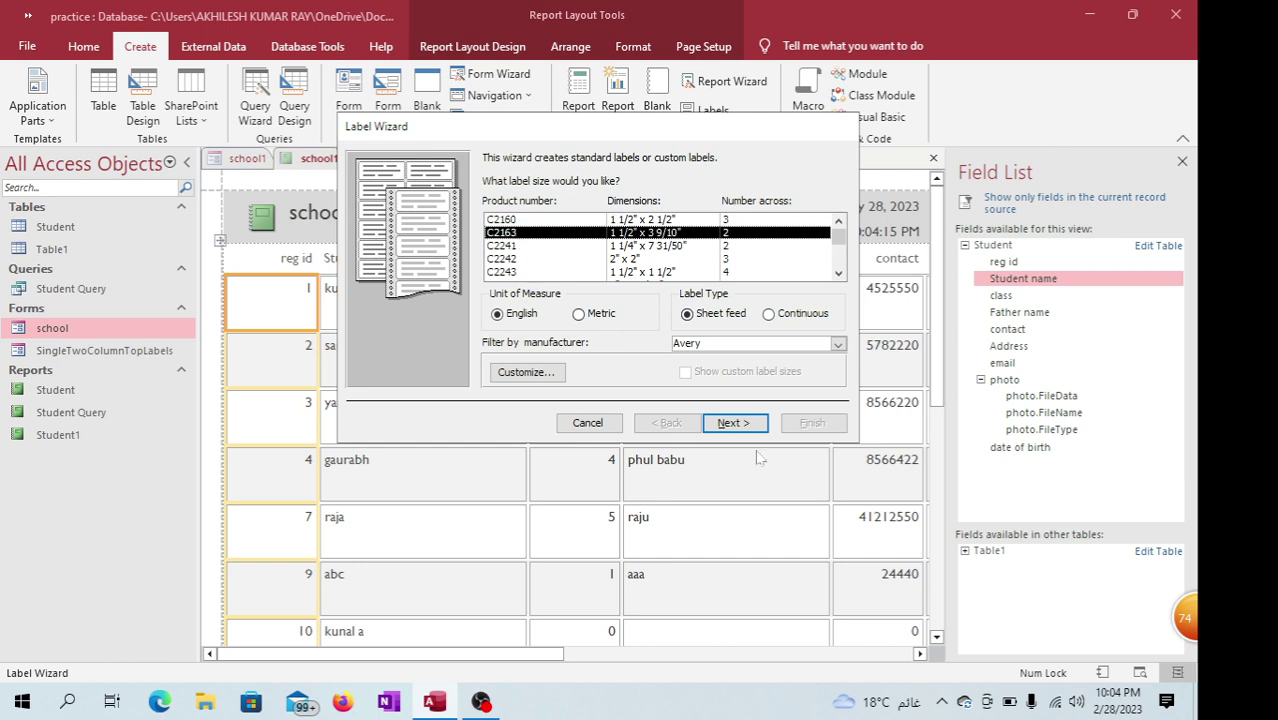
click(738, 423)
click(747, 426)
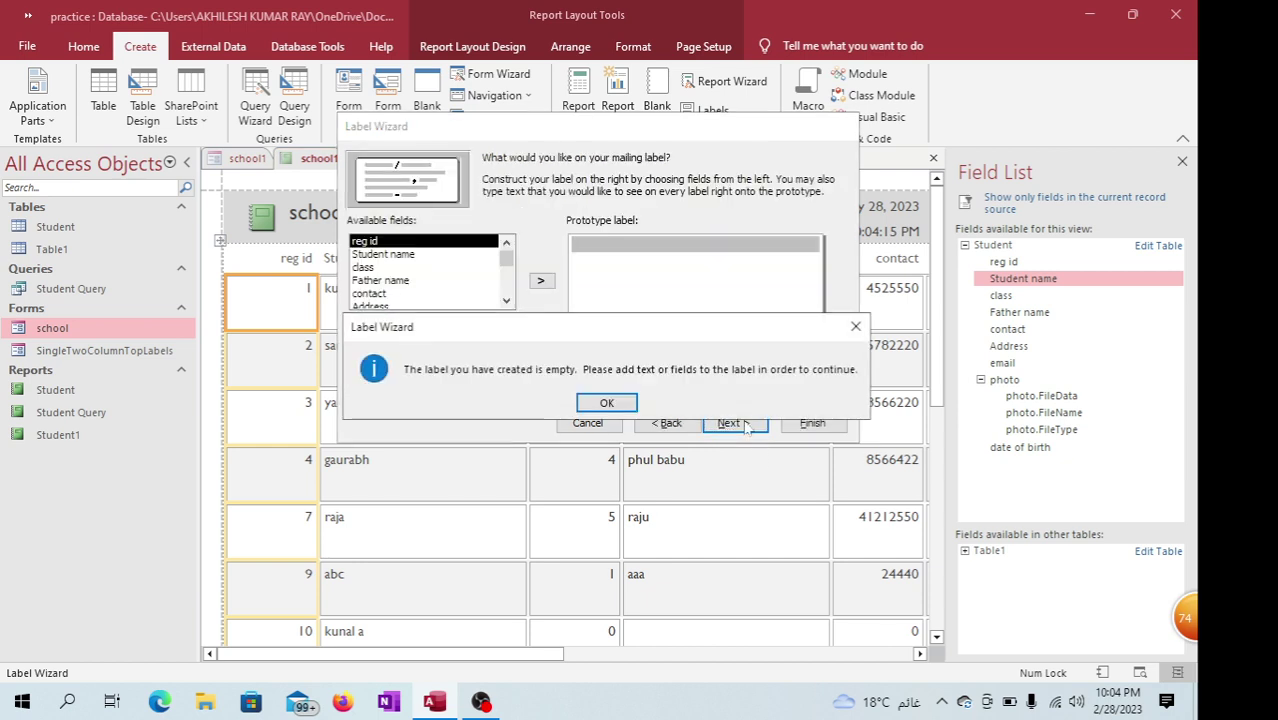
click(592, 407)
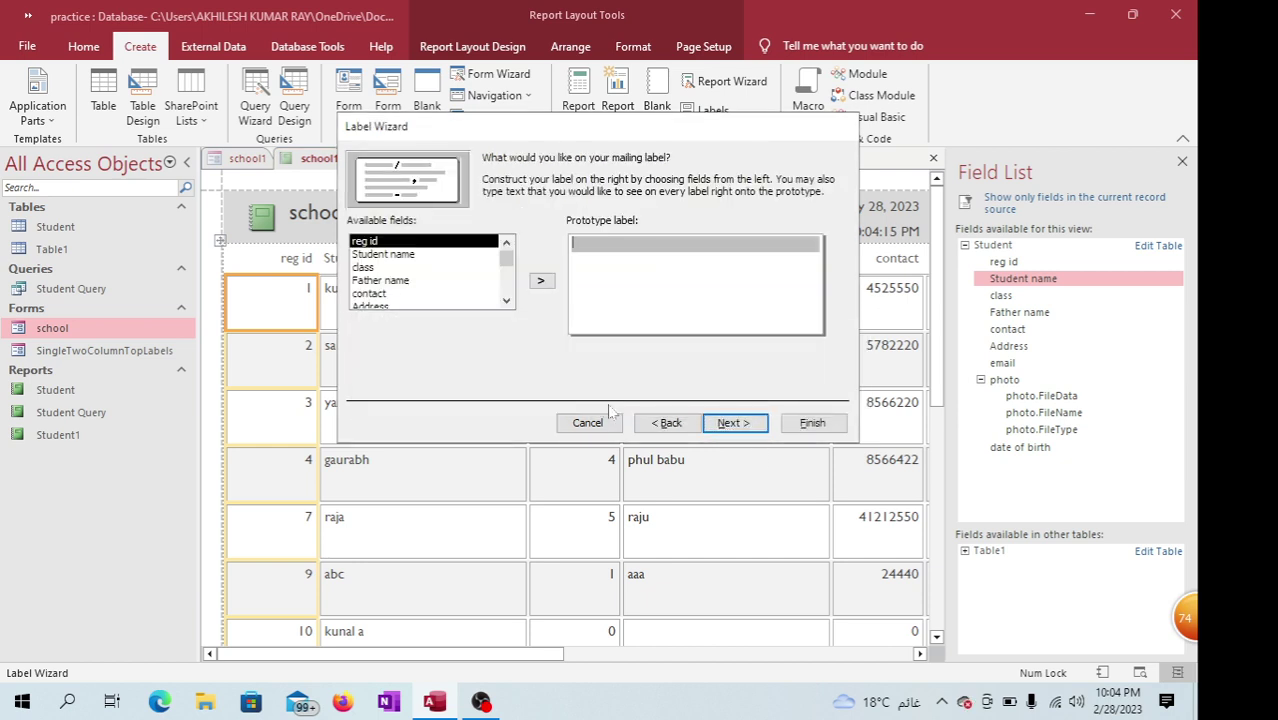
Add the Student name and Father name fields to the prototype label and finish the label report without sorting
click(378, 254)
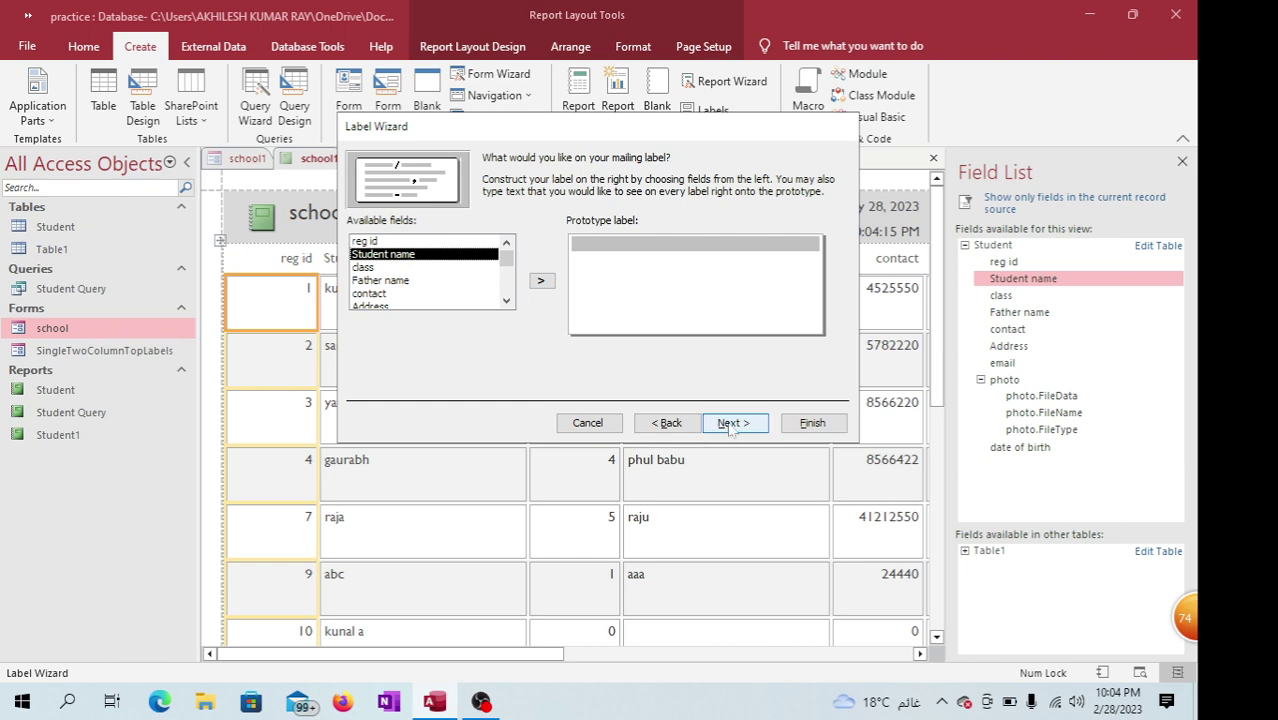
click(540, 280)
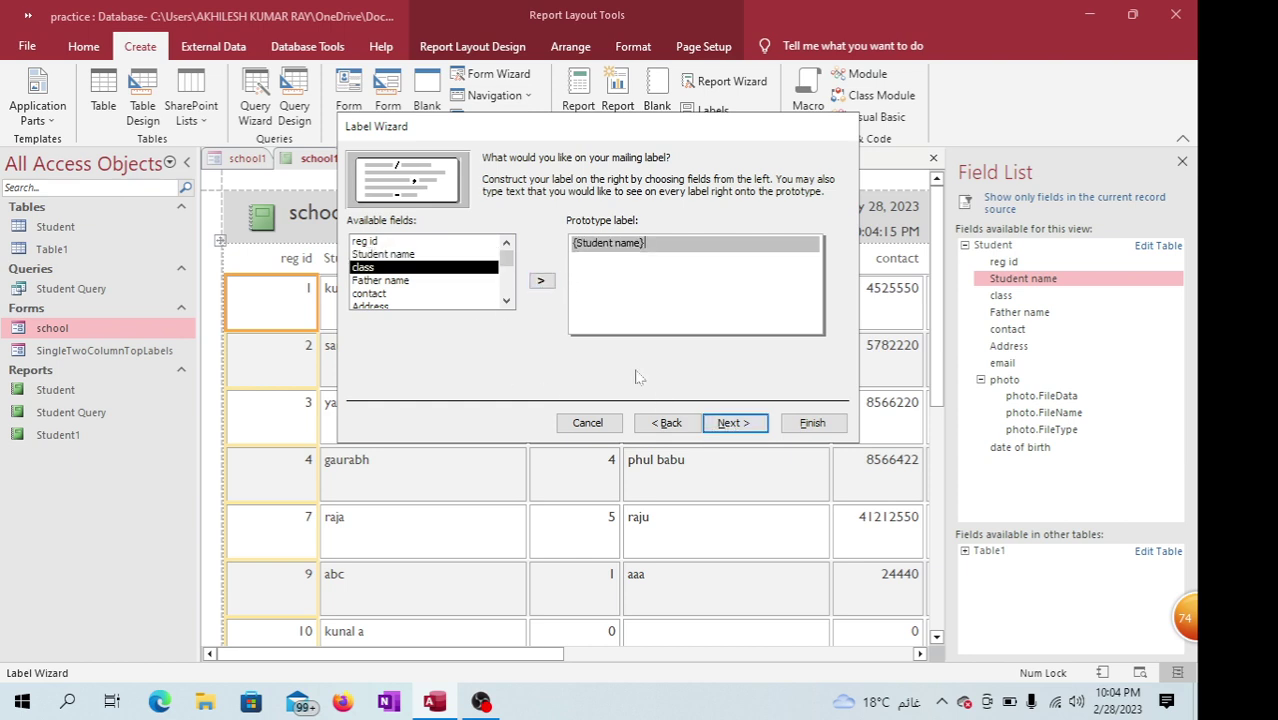
click(387, 281)
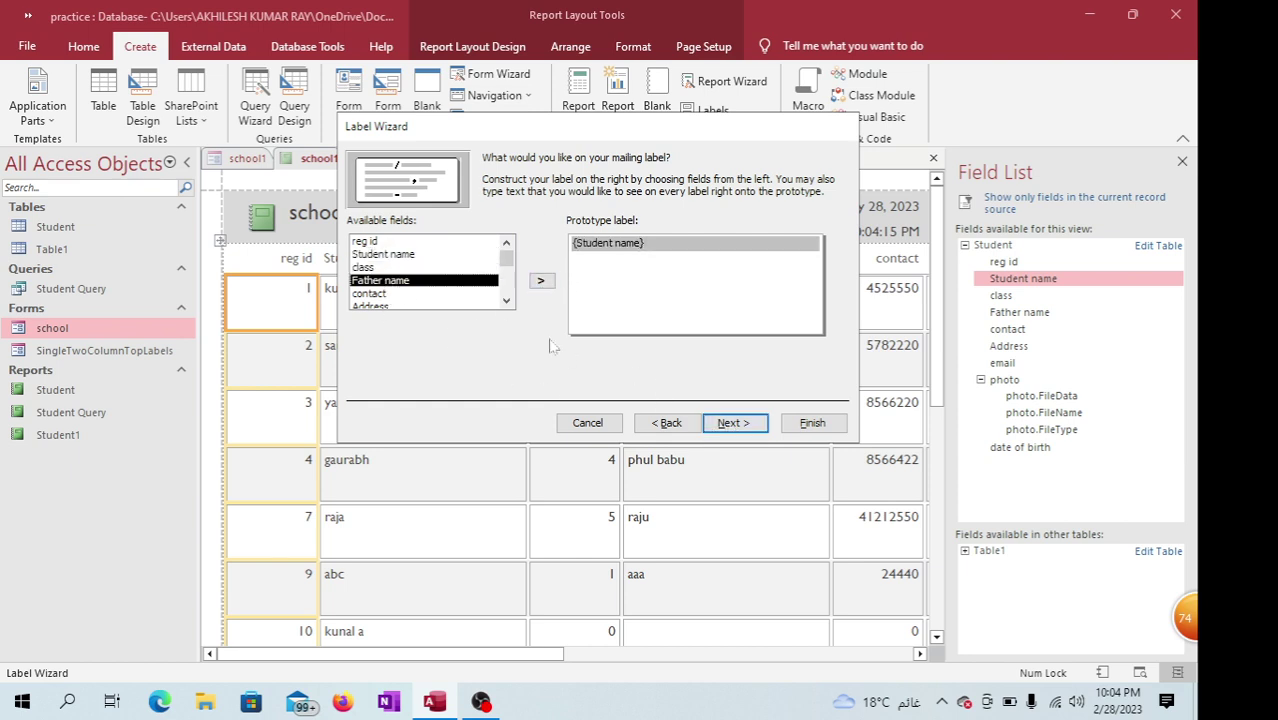
click(540, 280)
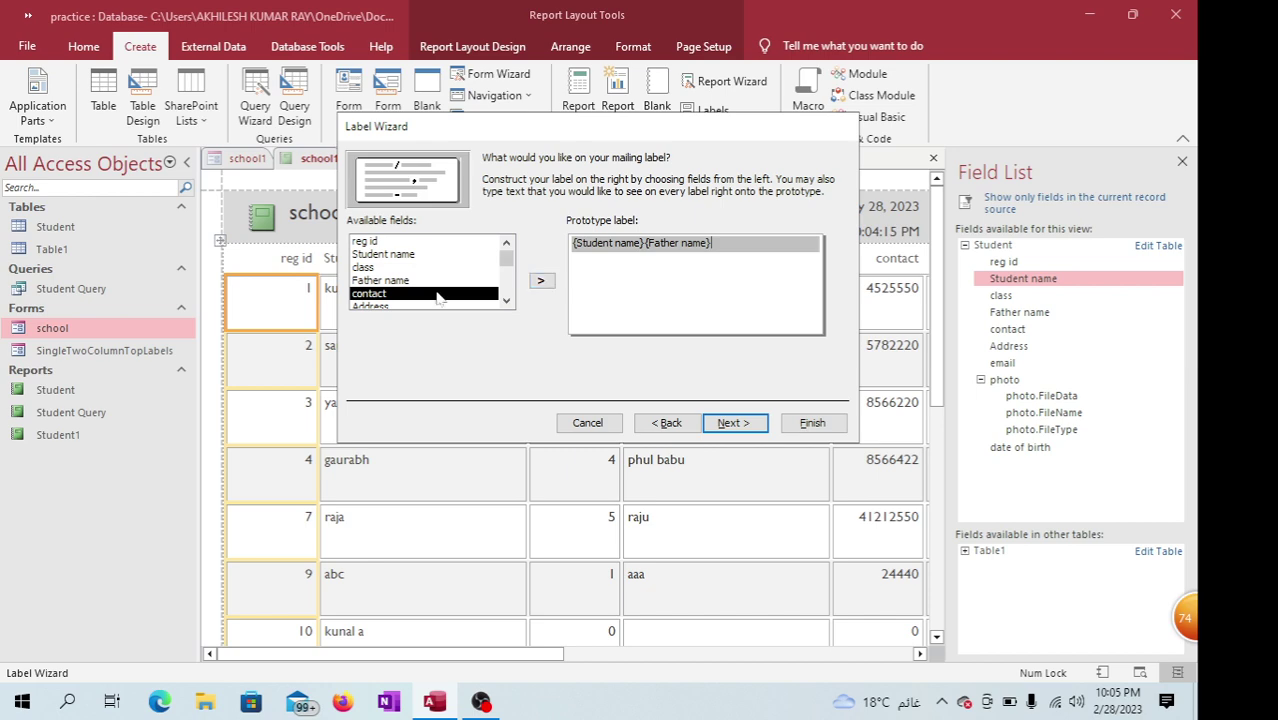
click(735, 422)
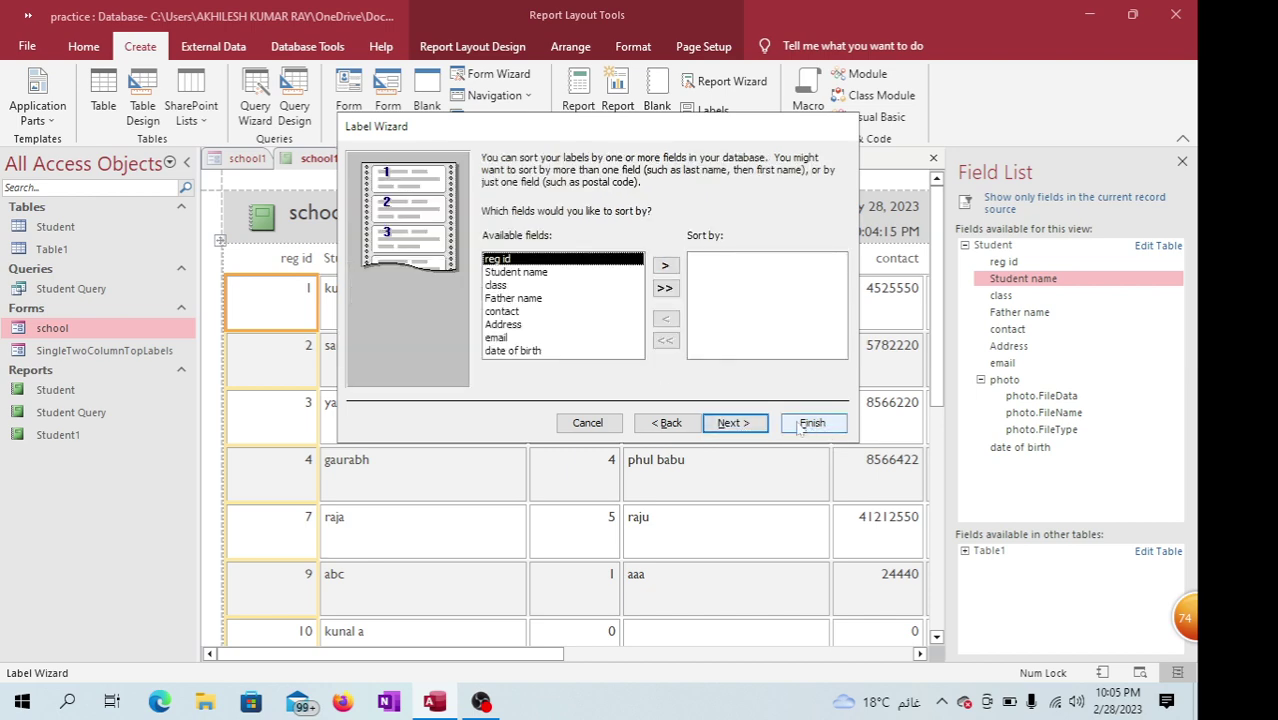
click(733, 422)
click(812, 423)
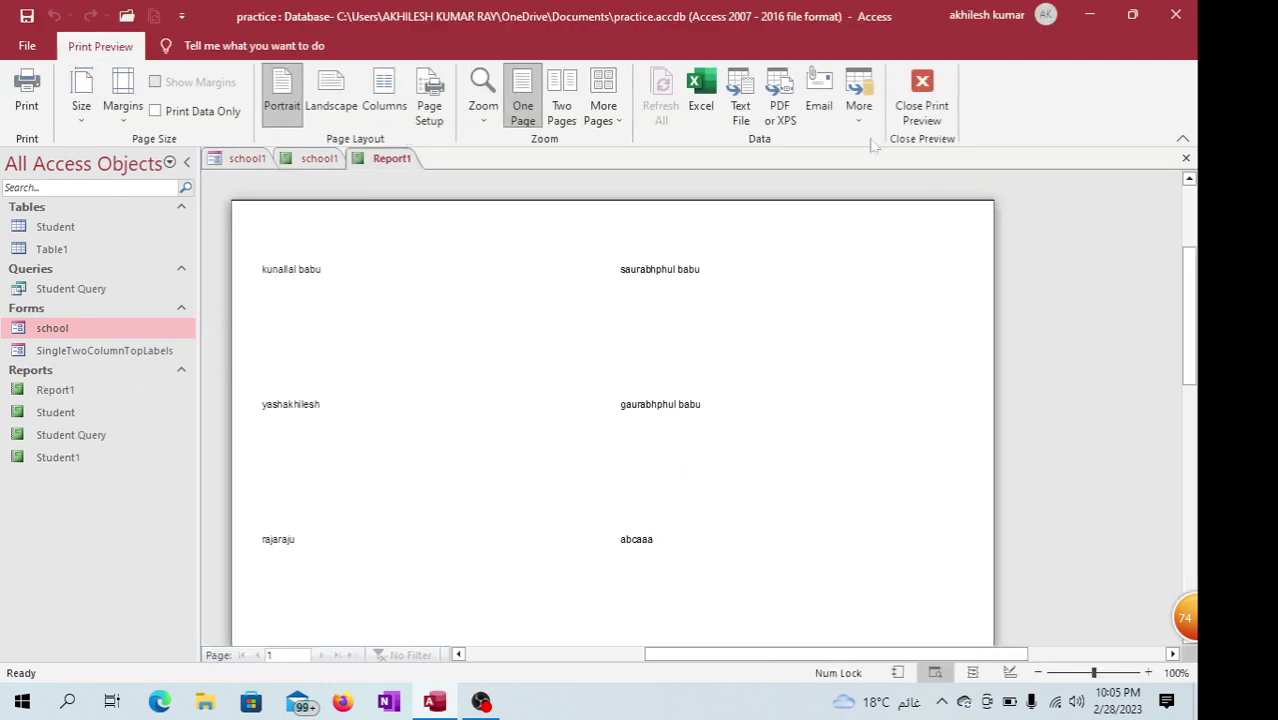
Leave the label report's print preview and close all open objects, discarding the school1 form and report
click(922, 100)
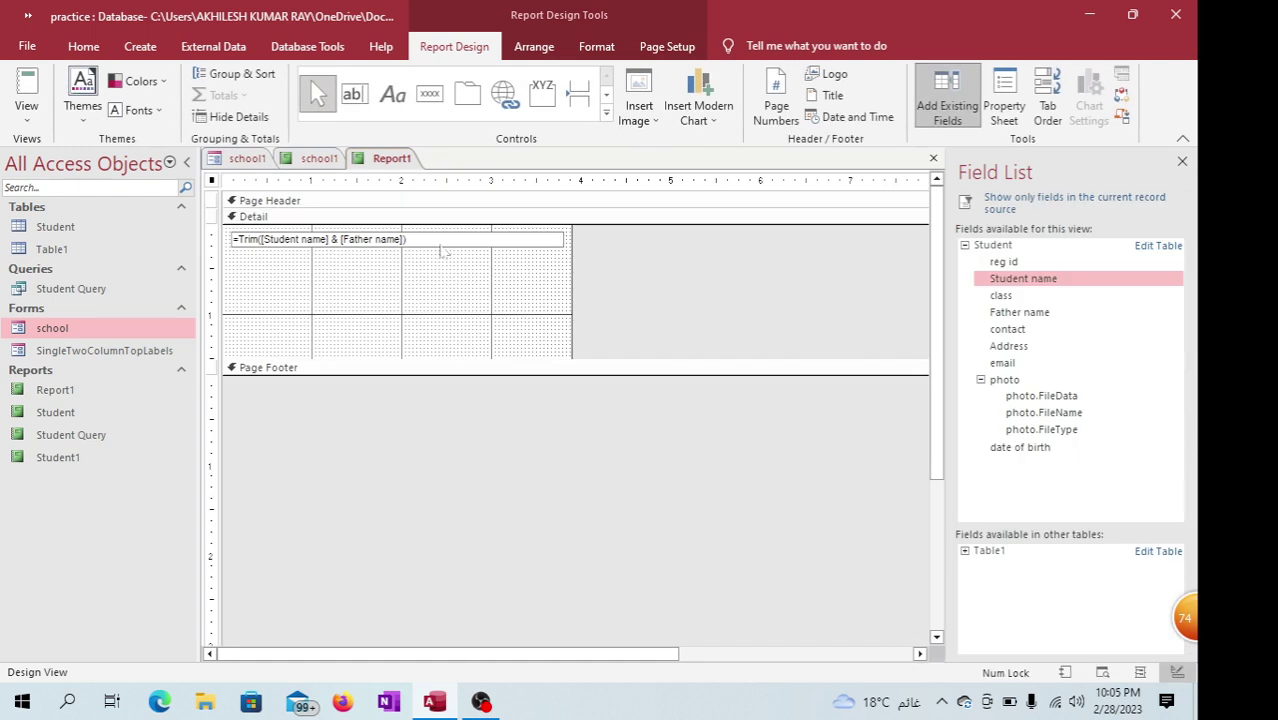
right_click(398, 162)
click(445, 221)
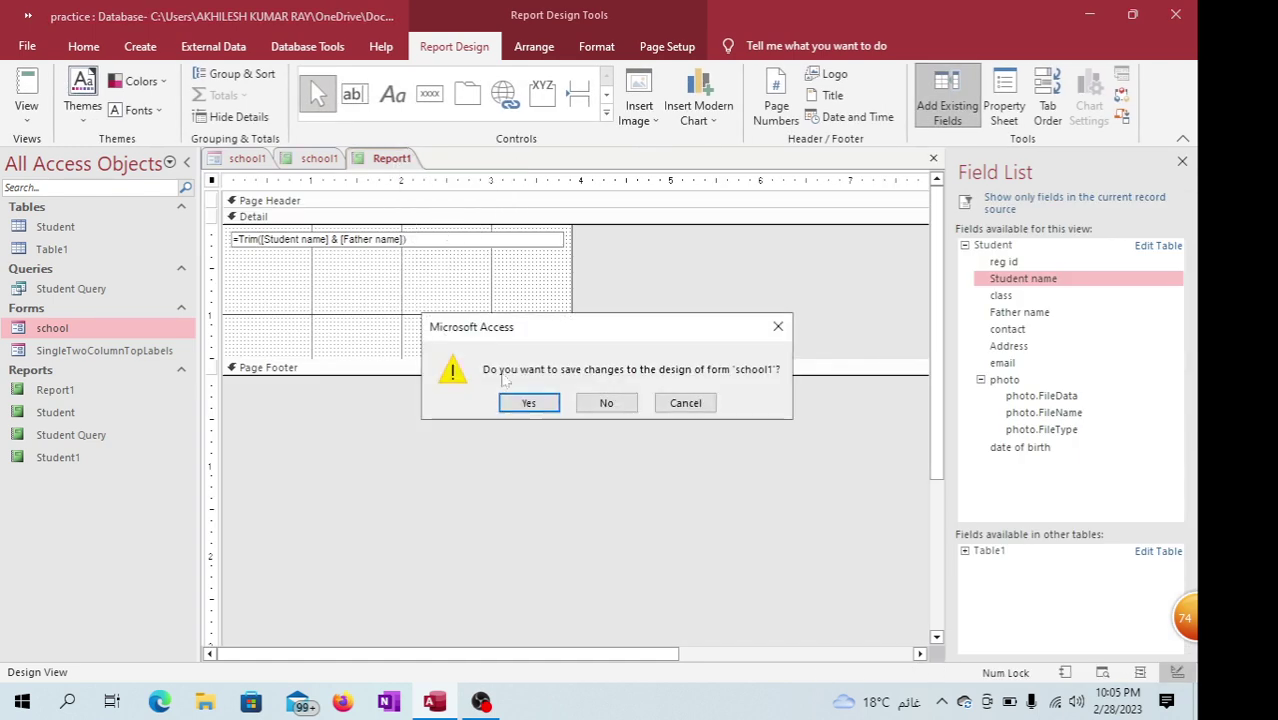
click(605, 403)
click(605, 403)
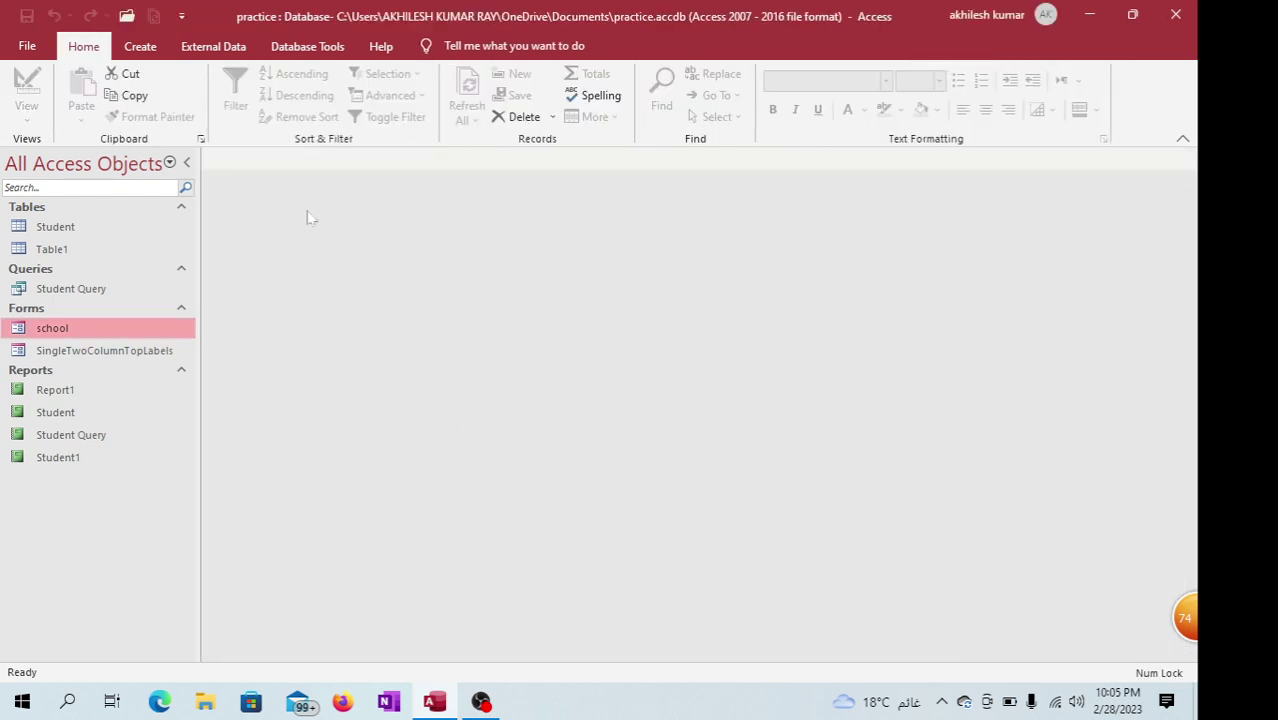
Create a new macro and add a Comment action containing the text "fvdbgnffnhgnhgn"
click(140, 46)
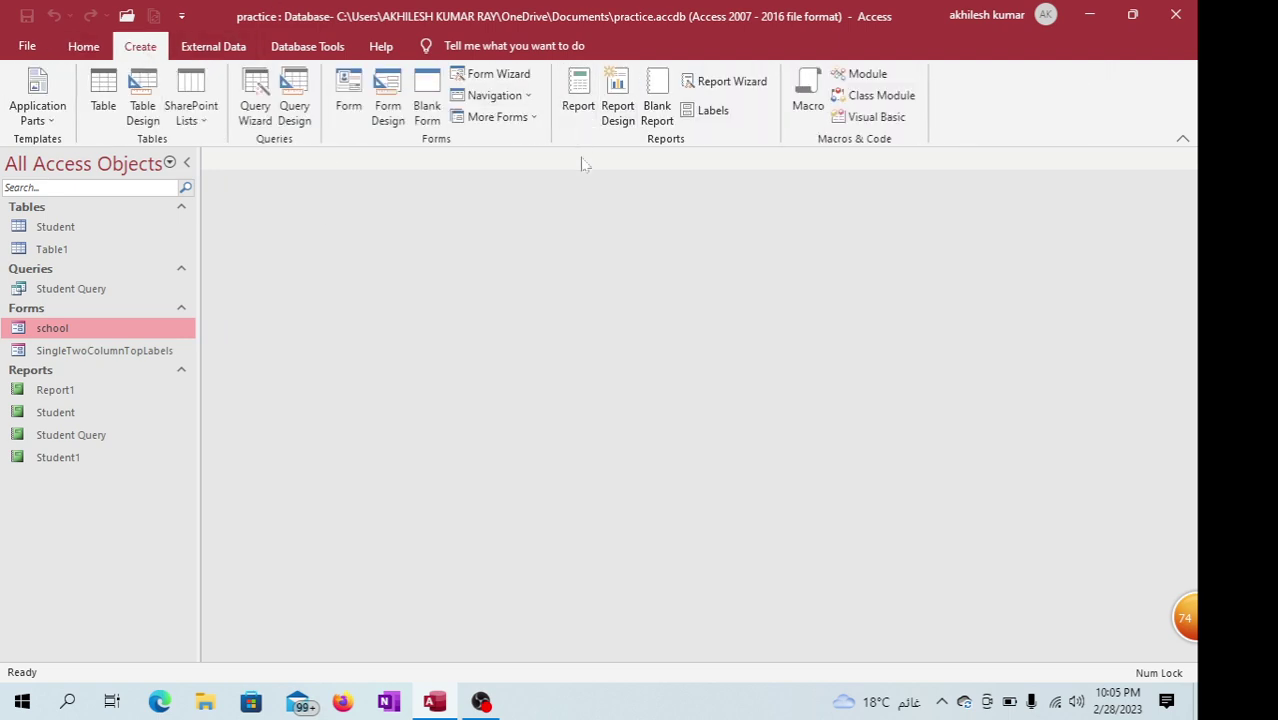
click(810, 108)
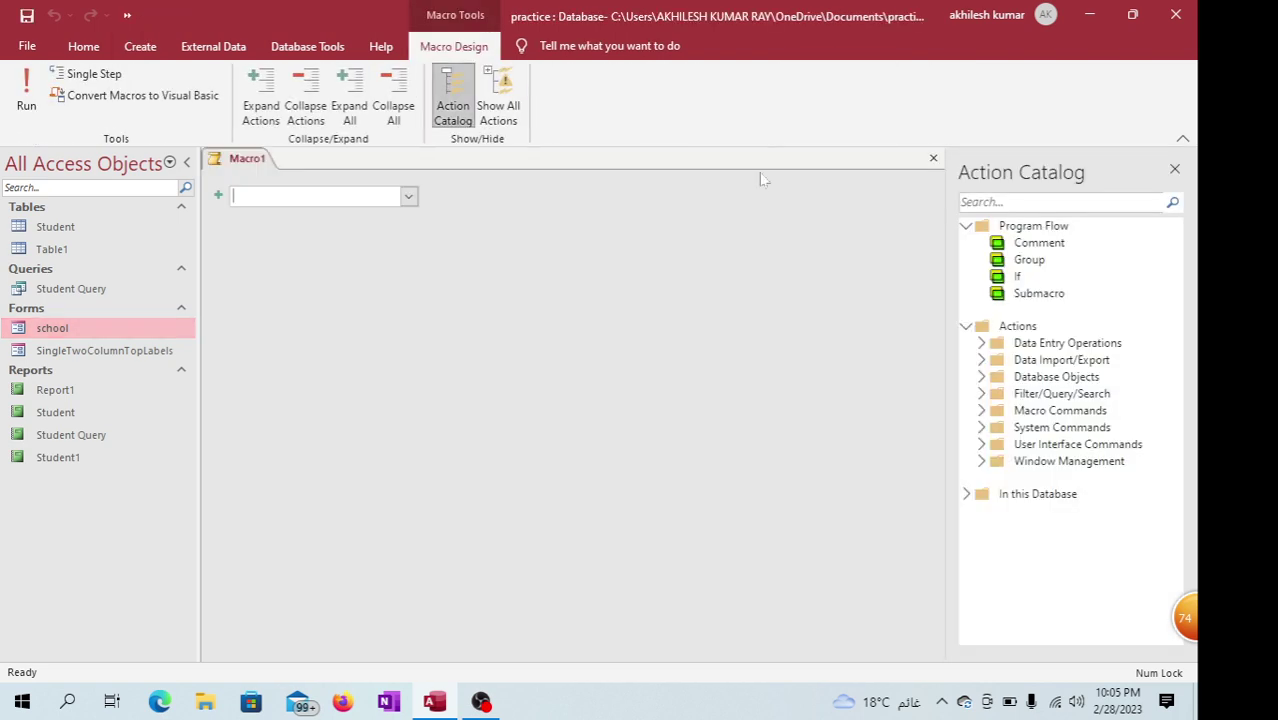
click(409, 197)
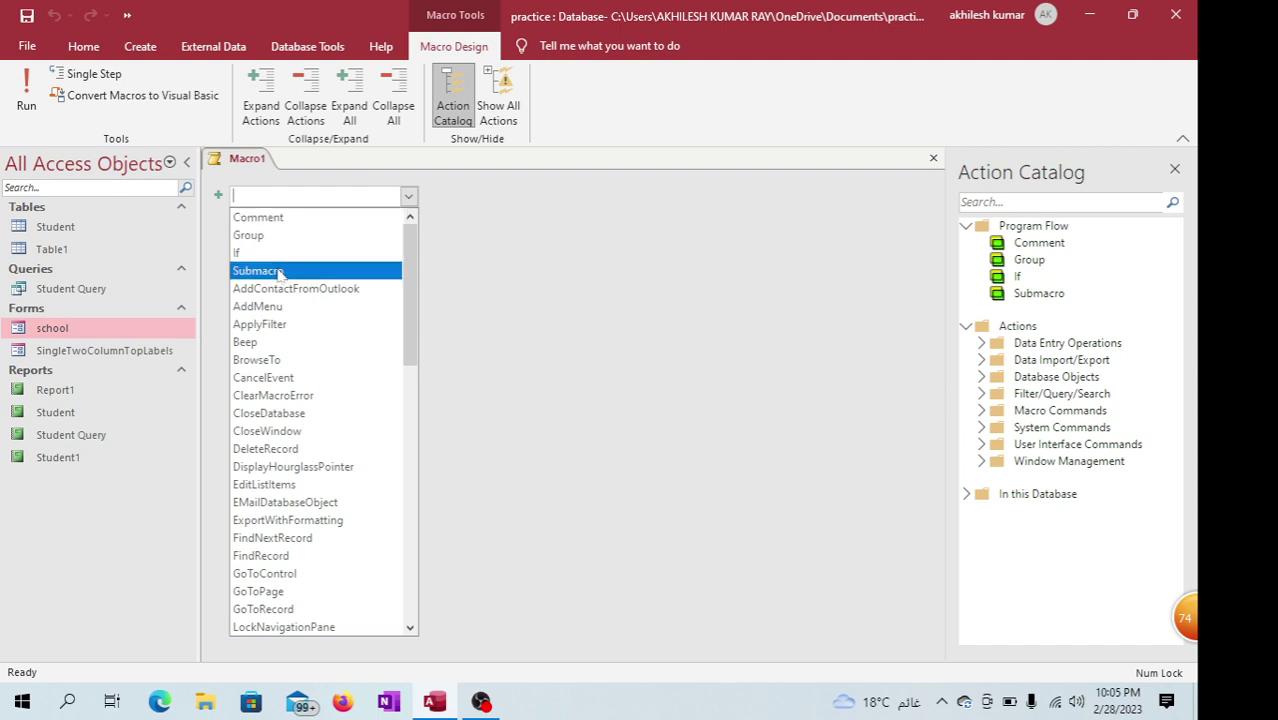
click(264, 220)
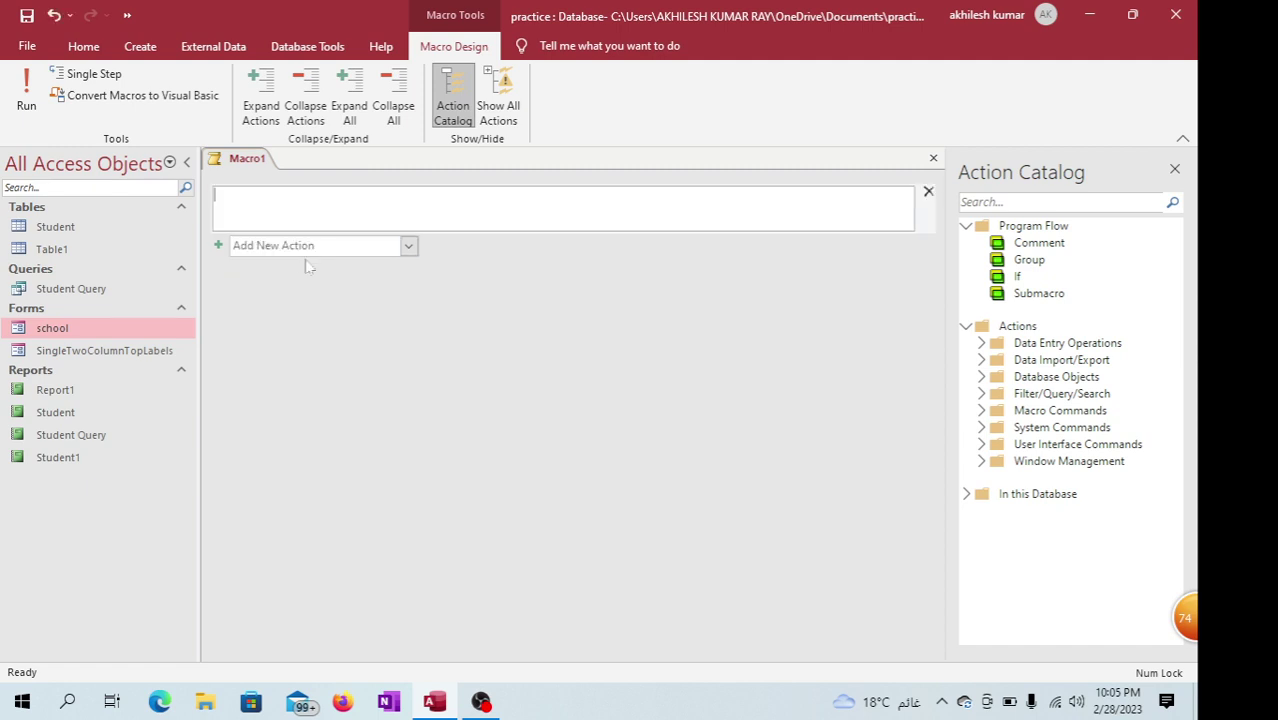
text(fvdbgnffnhgnhgn)
click(376, 340)
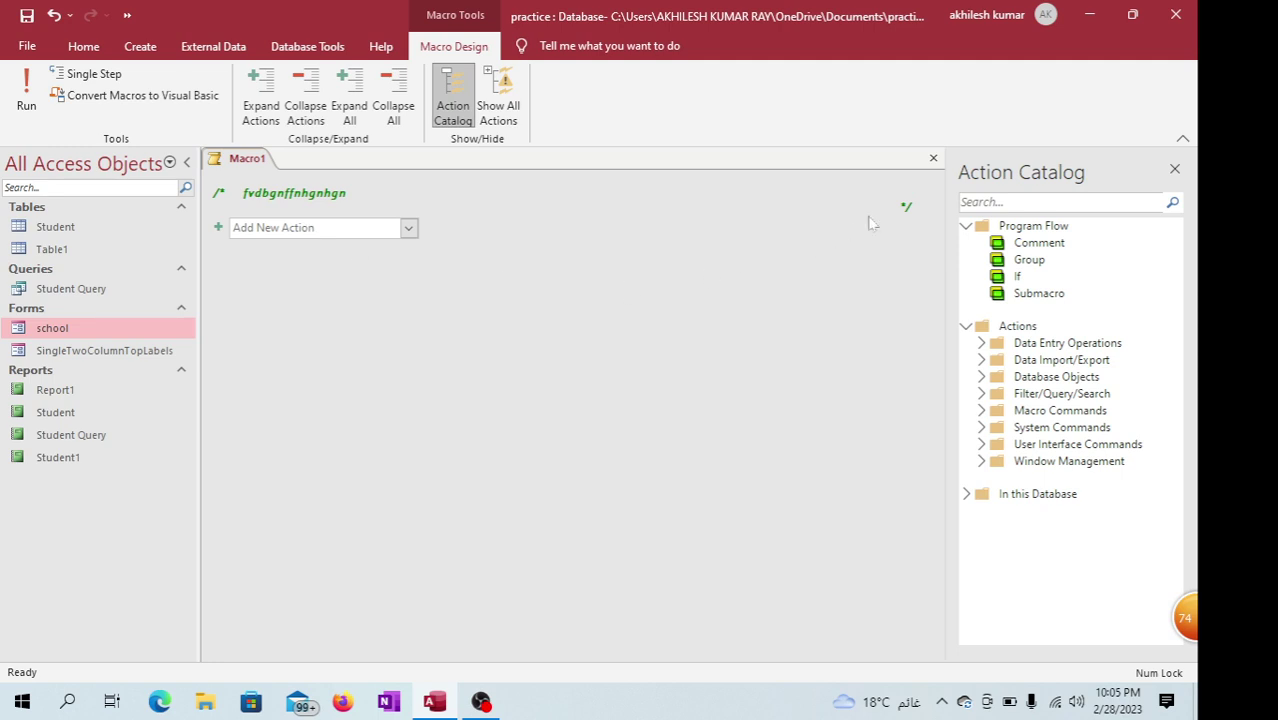
Close the new macro containing the comment and discard its changes
click(906, 211)
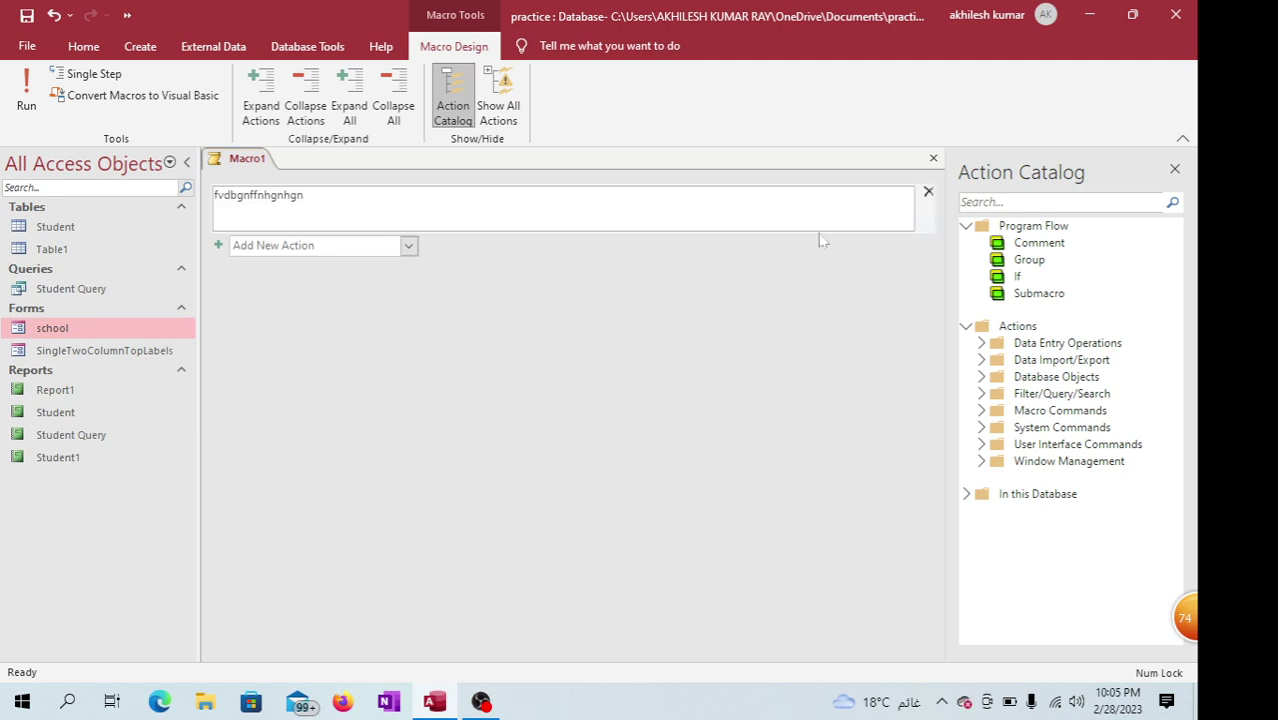
click(506, 327)
click(933, 158)
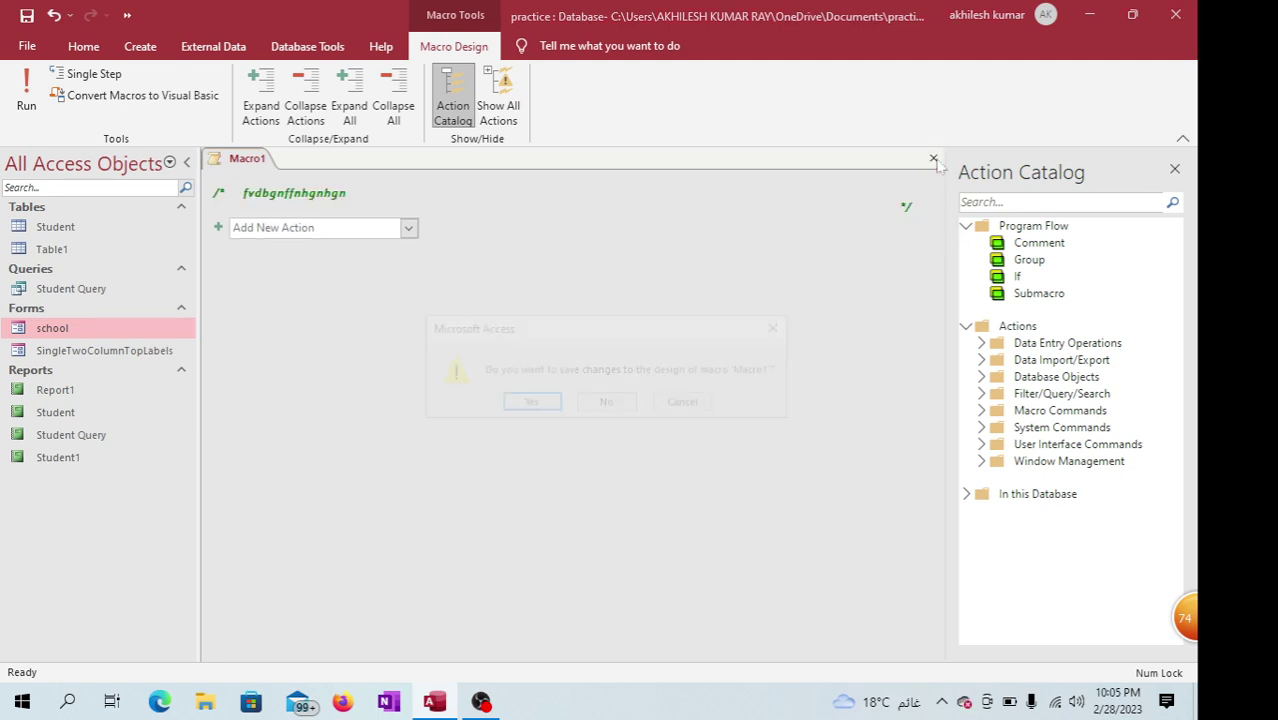
click(606, 401)
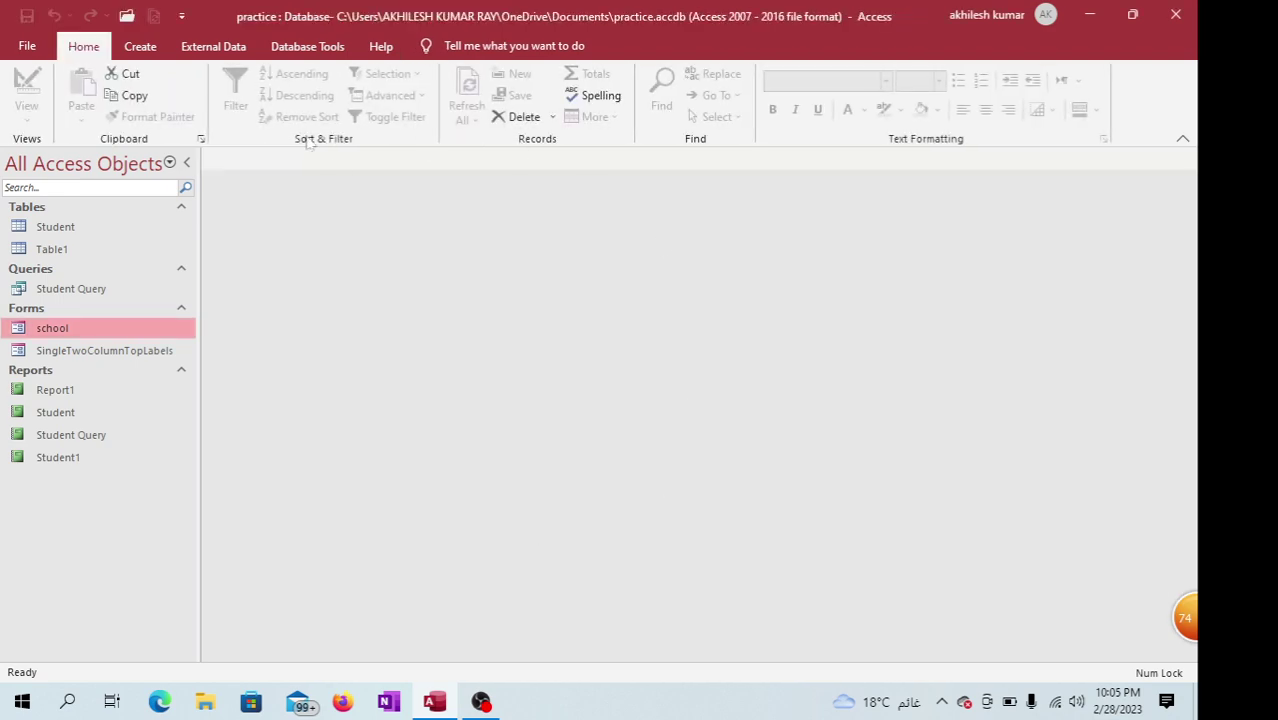
Create a new class module, then close its code window and the Visual Basic editor
click(140, 46)
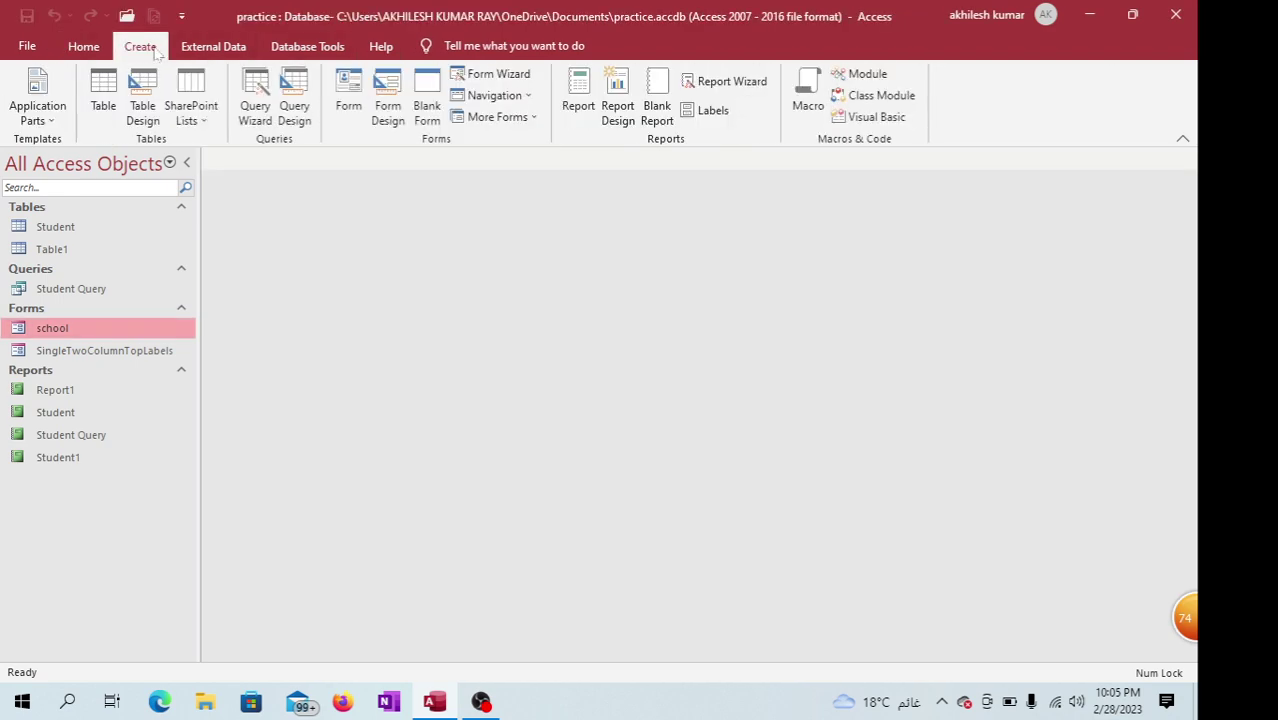
click(900, 98)
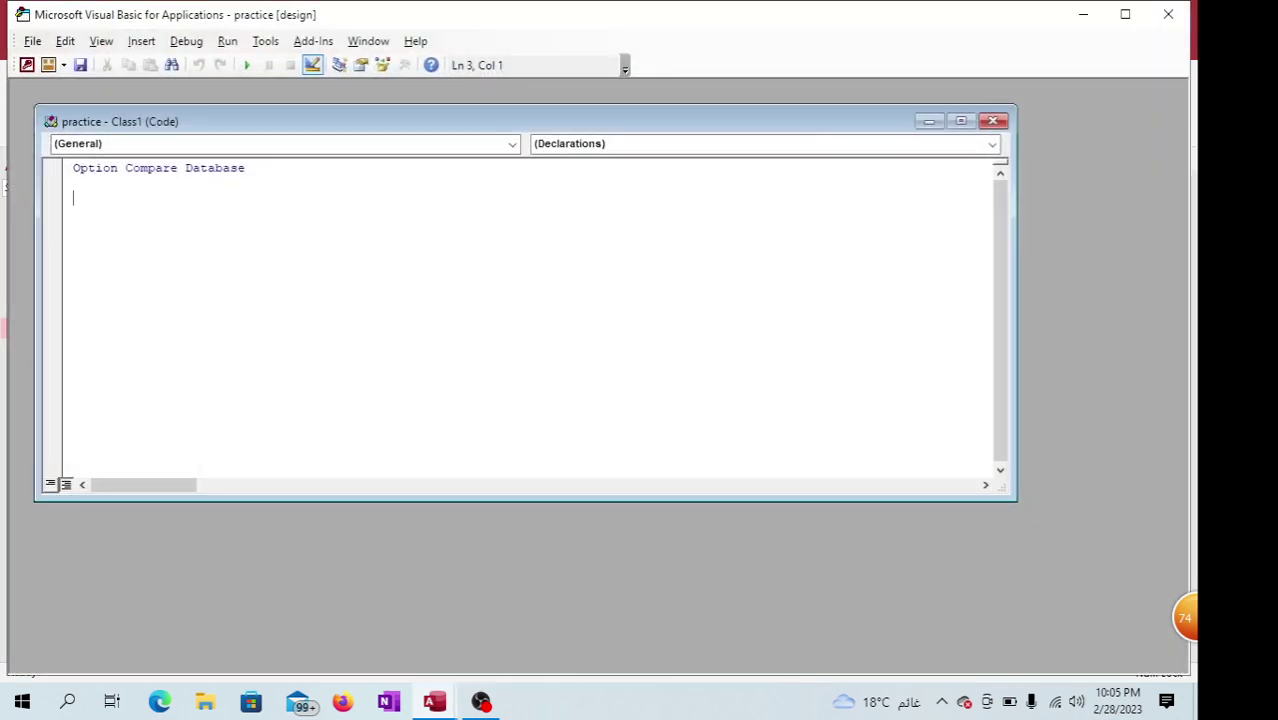
click(993, 121)
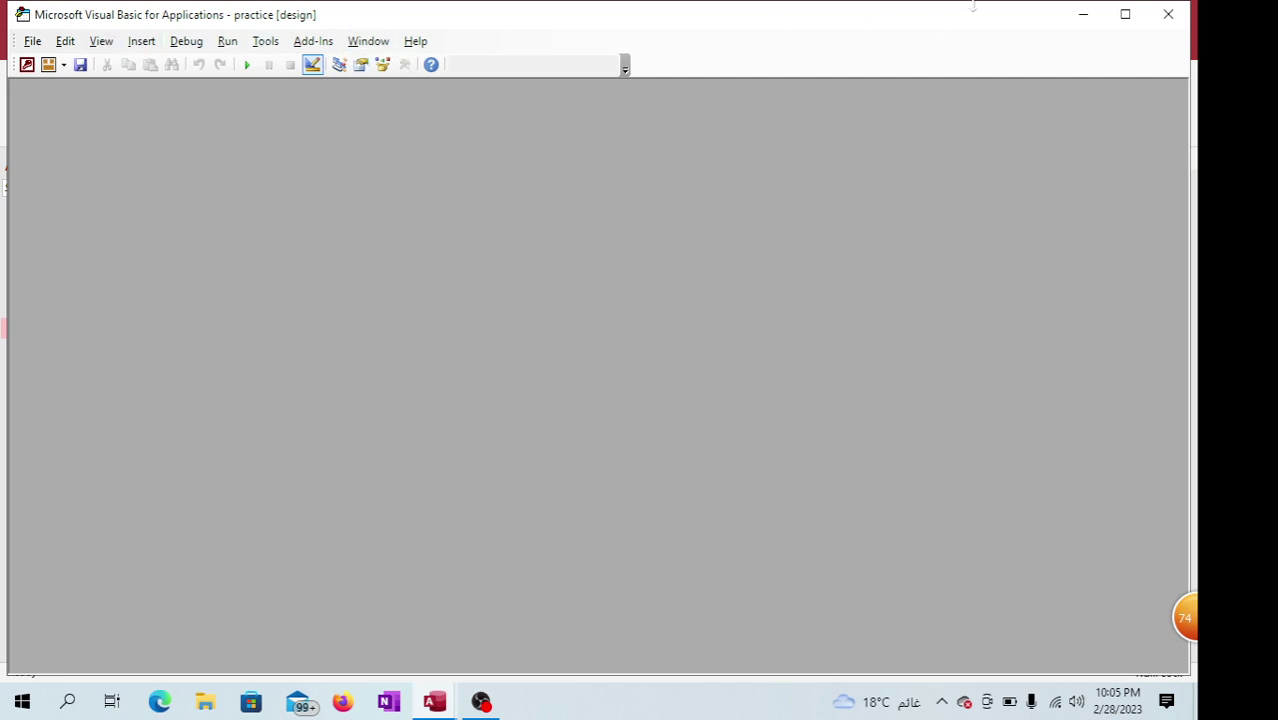
click(1168, 14)
Create a second class module, close its code window and return to the database
click(876, 122)
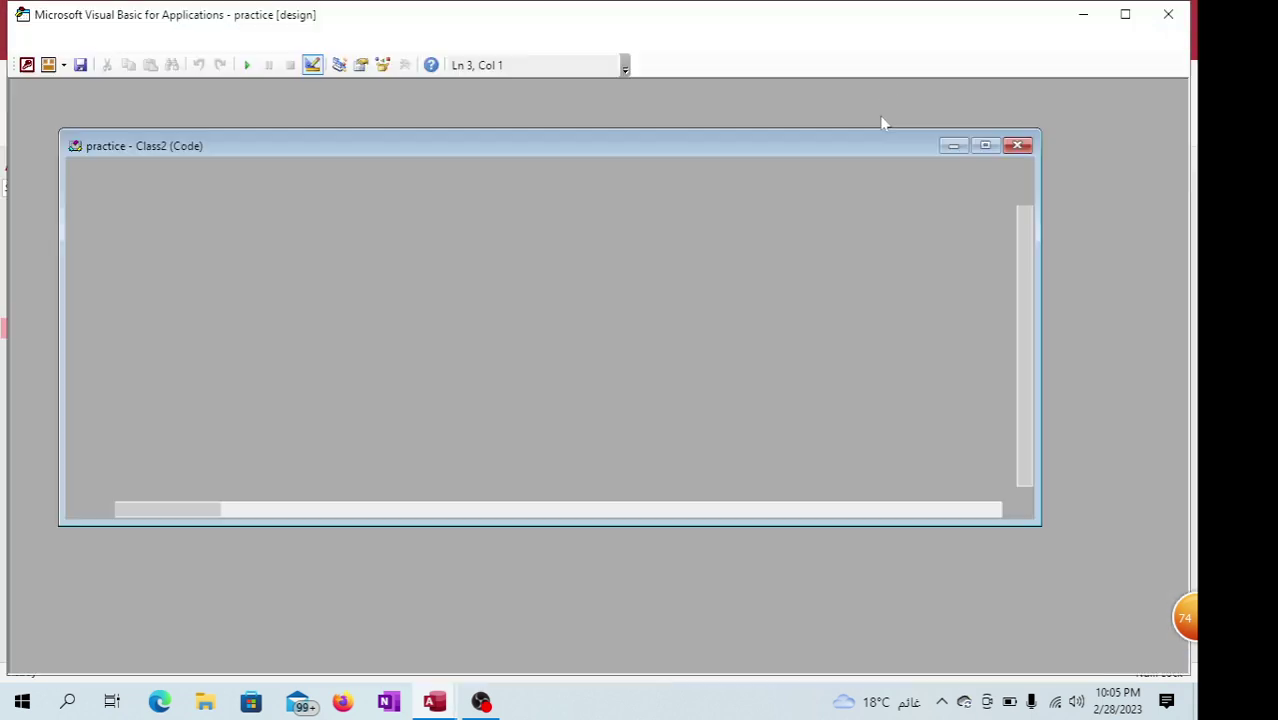
click(1020, 143)
click(1160, 16)
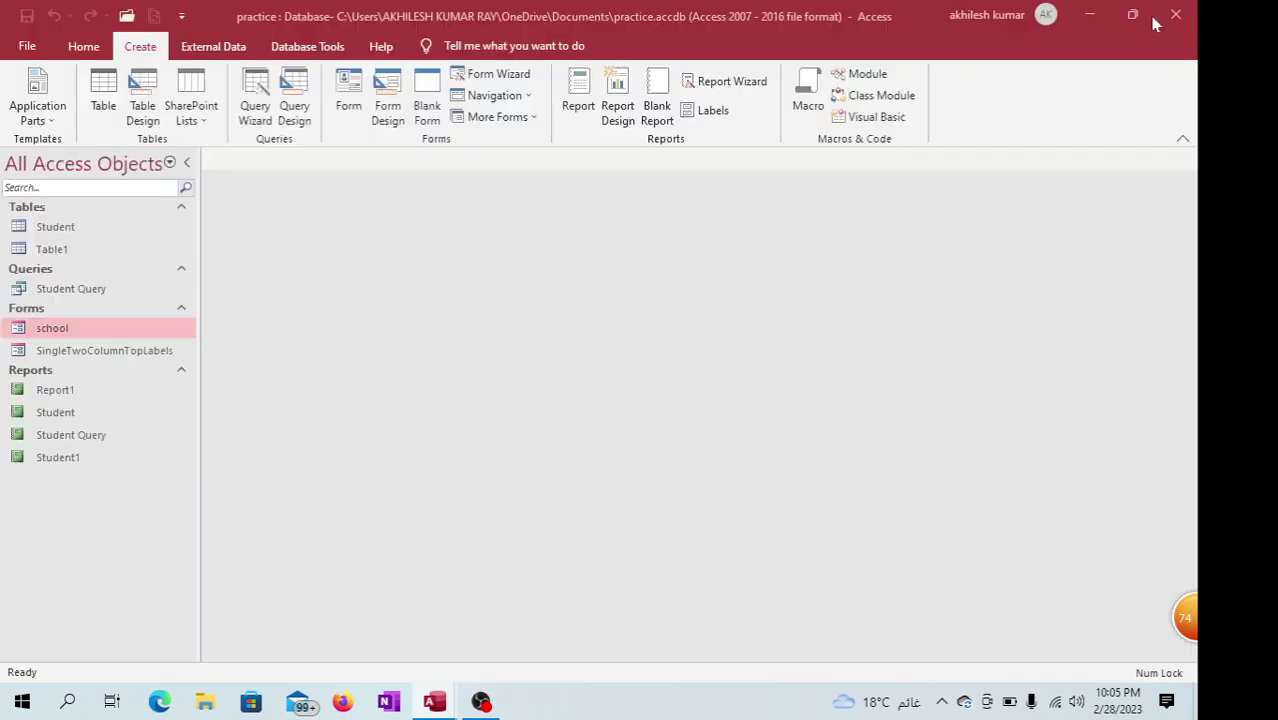
Open the Visual Basic editor, view its file commands, and close it to return to the database
click(876, 122)
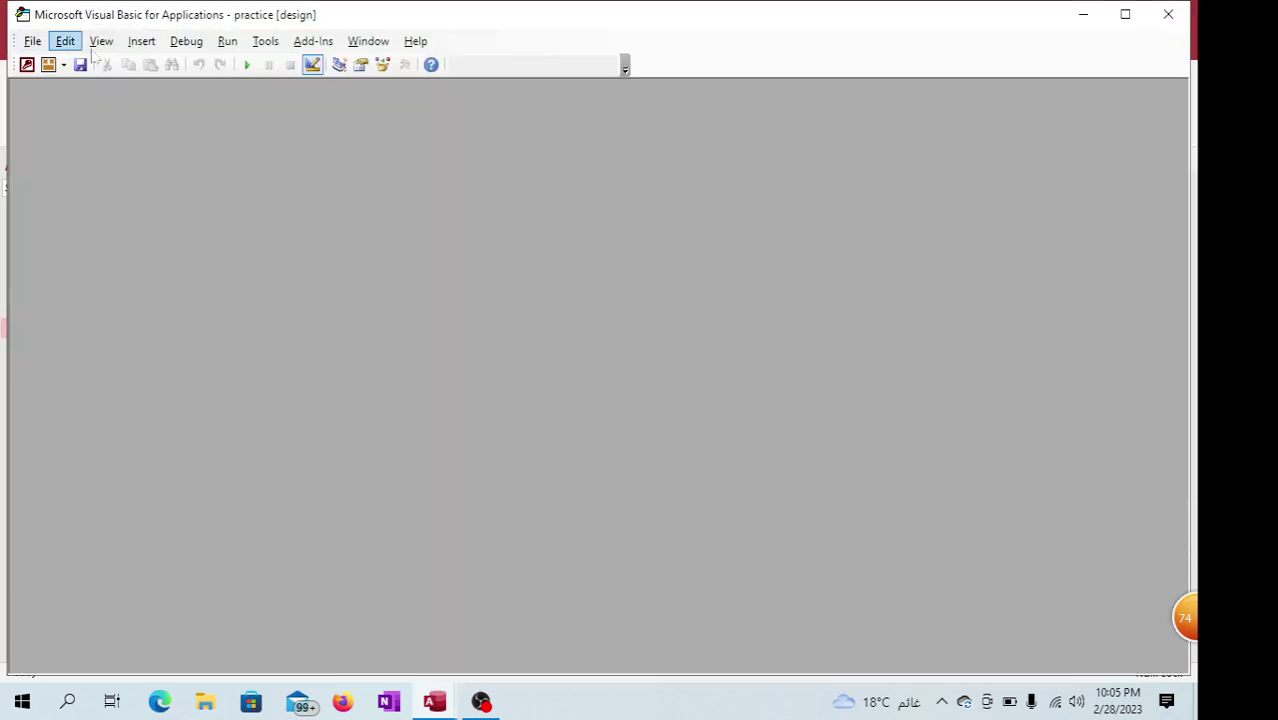
click(33, 41)
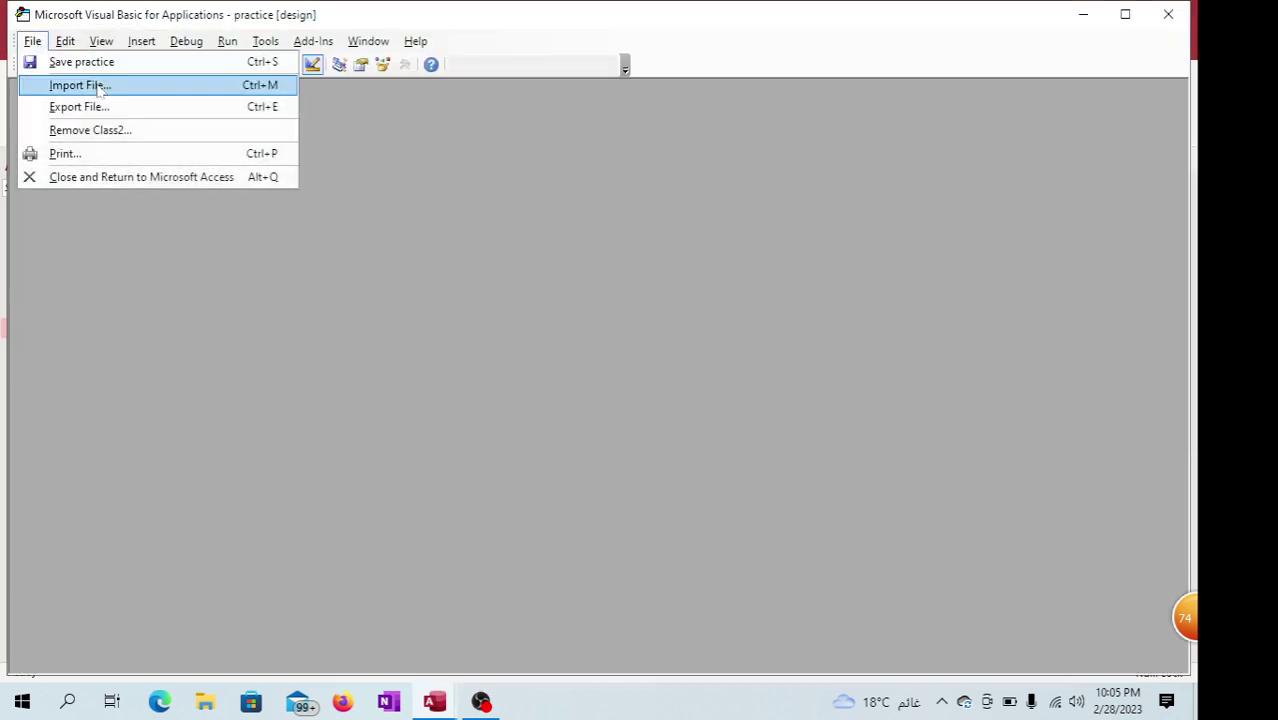
click(90, 178)
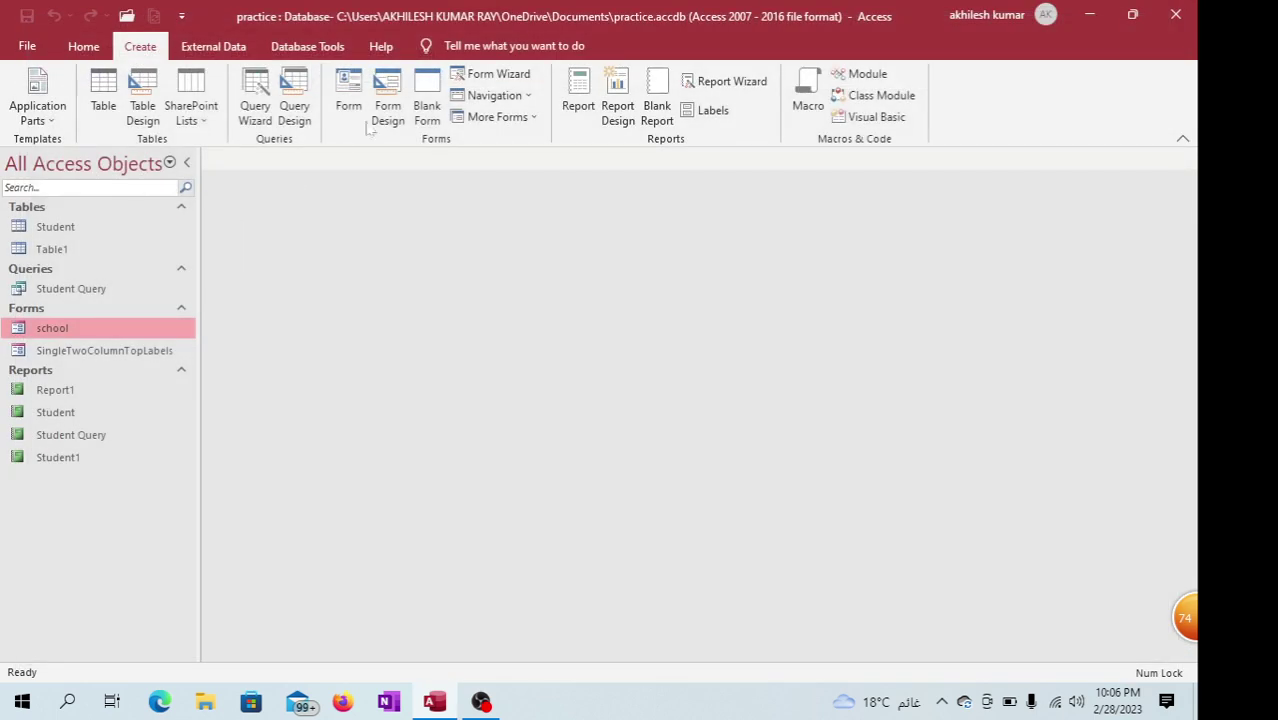